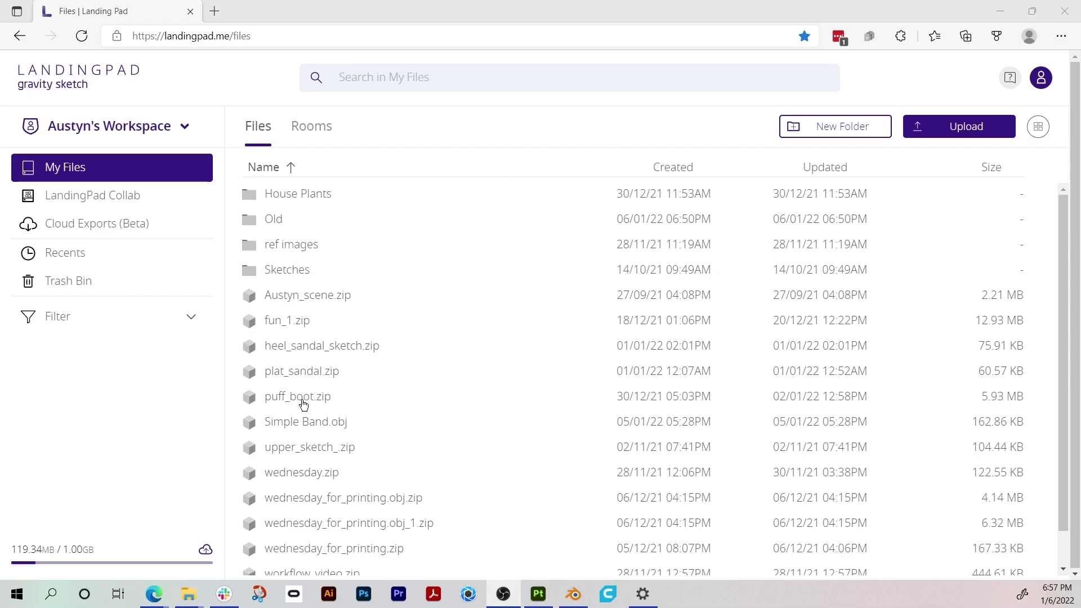
- Open puff_boot.zip in the web inspector, view the boot from several angles and review its layers
{"action": "double_click", "coordinate": [299, 400]}
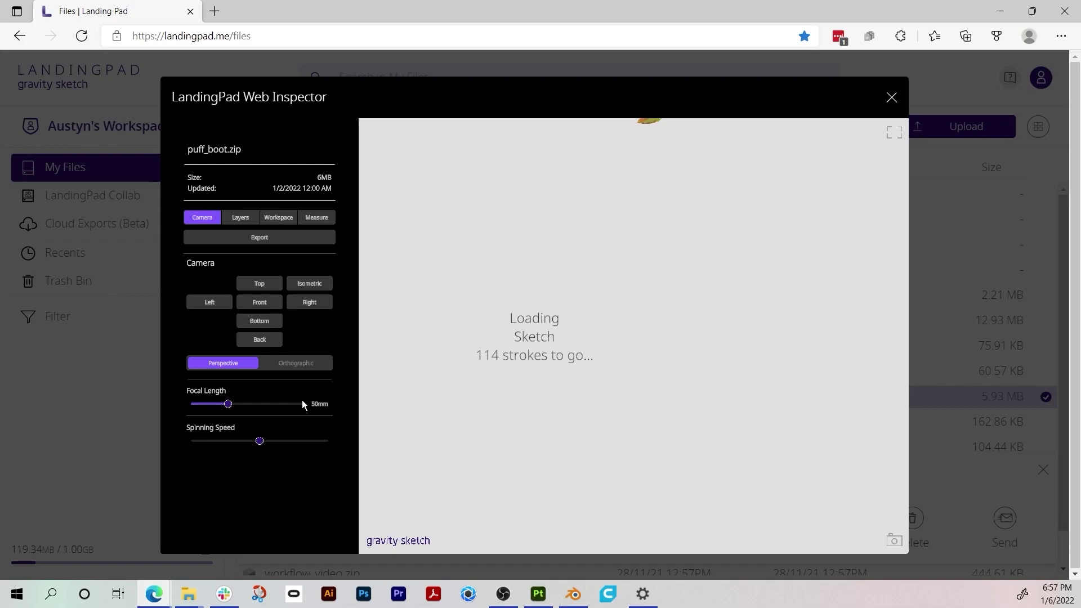
{"action": "left_click_drag", "start_coordinate": [634, 282], "coordinate": [795, 390]}
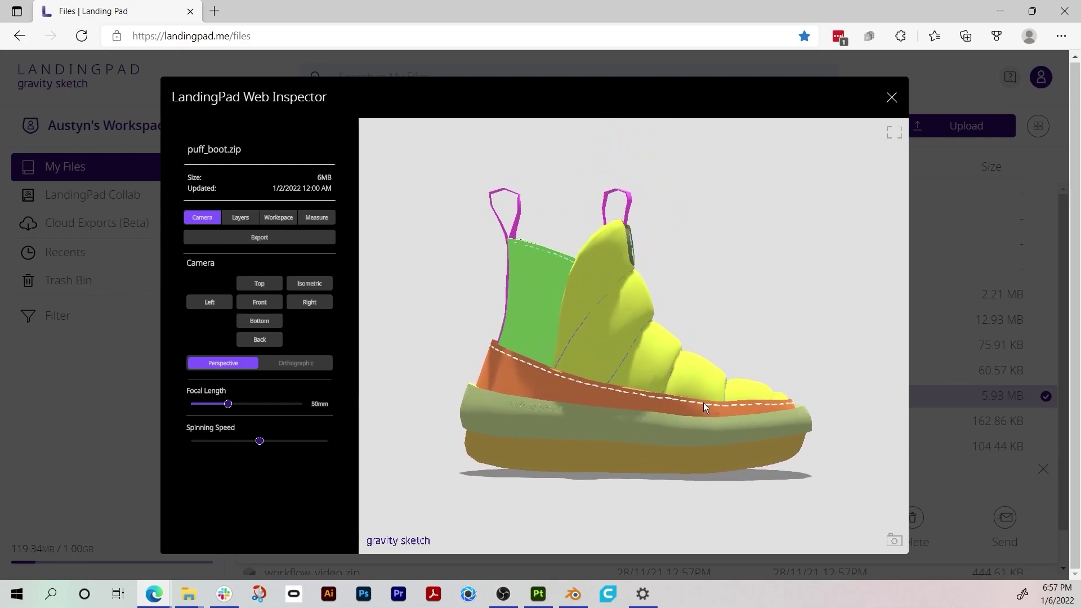
{"action": "left_click_drag", "start_coordinate": [704, 402], "coordinate": [657, 292]}
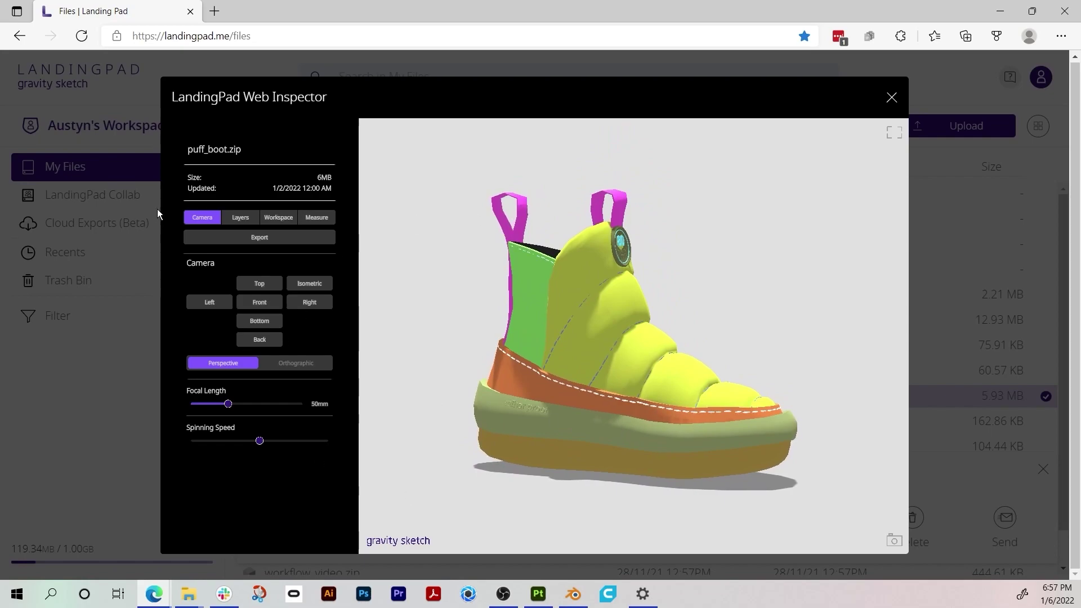
{"action": "left_click", "coordinate": [235, 218]}
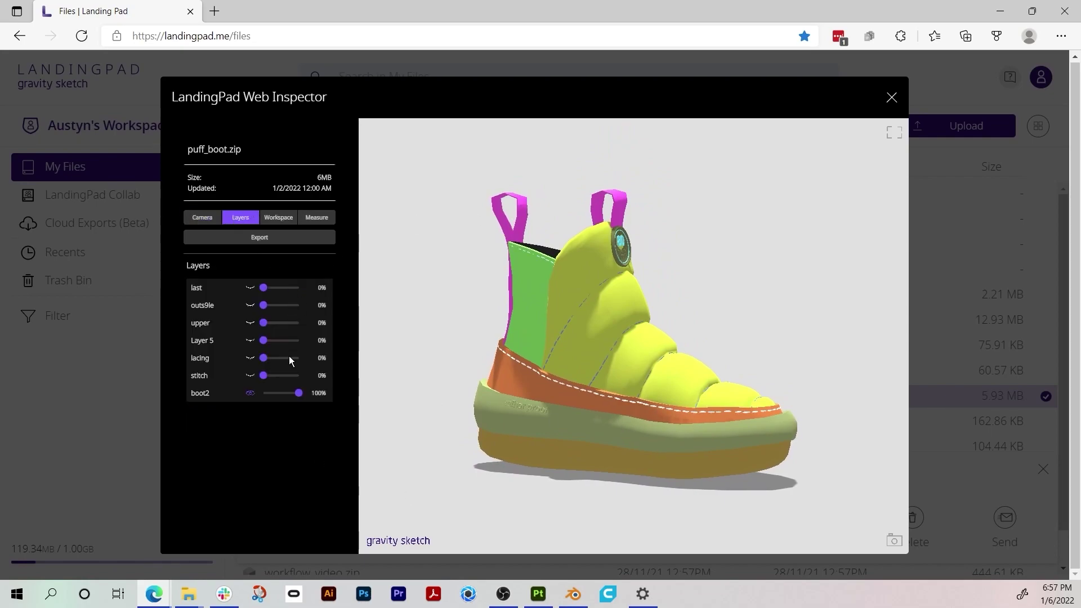
{"action": "left_click_drag", "start_coordinate": [298, 393], "coordinate": [330, 386]}
- Queue a cloud export of puff_boot as FBX in mm with Weld Vertices geometry, and close the inspector
{"action": "left_click", "coordinate": [240, 238]}
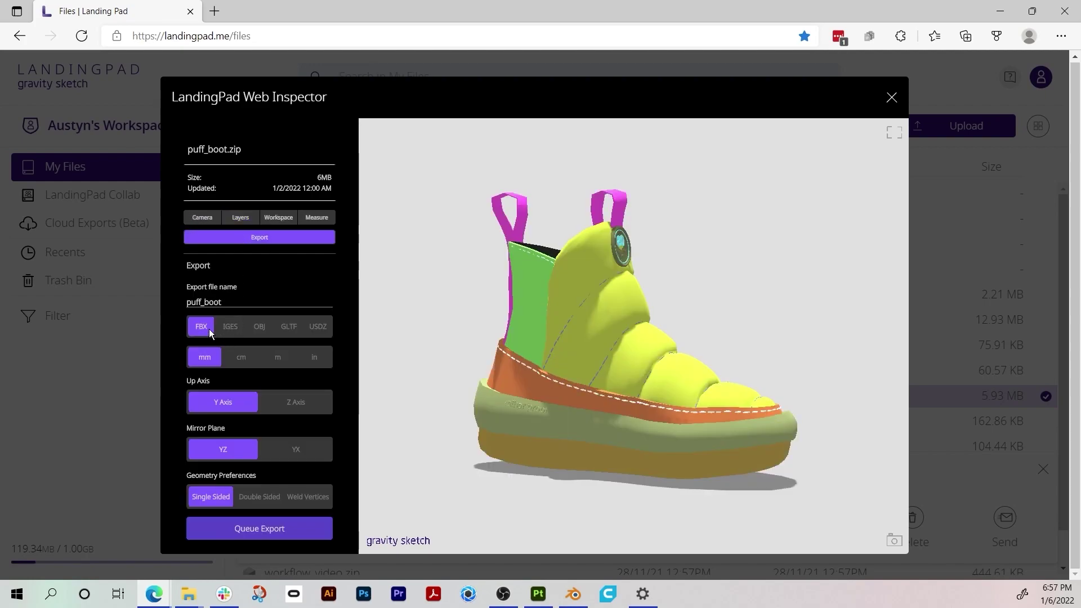
{"action": "left_click", "coordinate": [323, 496]}
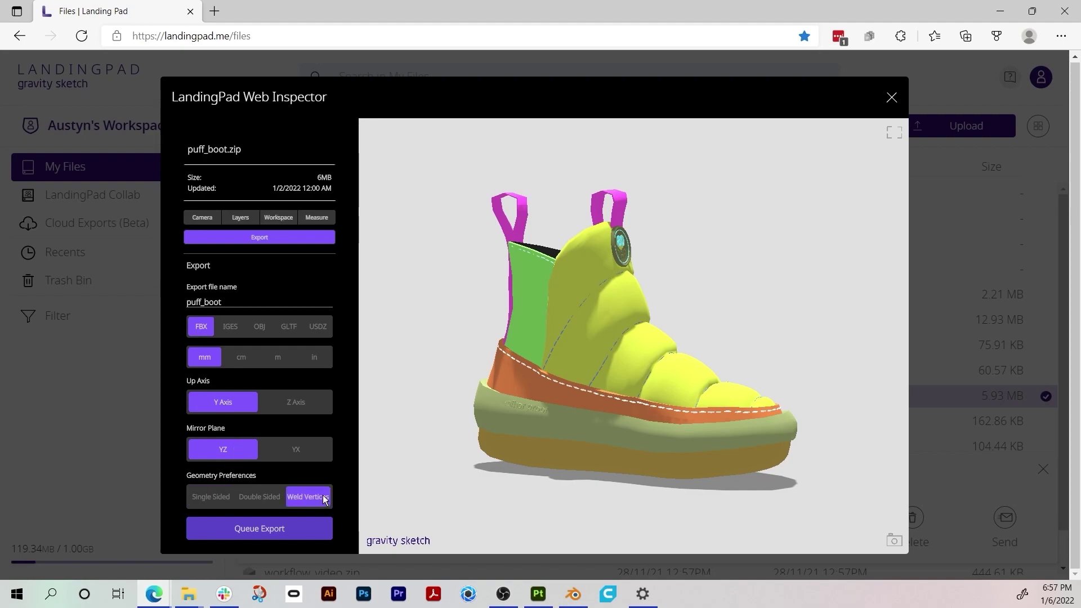
{"action": "left_click", "coordinate": [269, 531]}
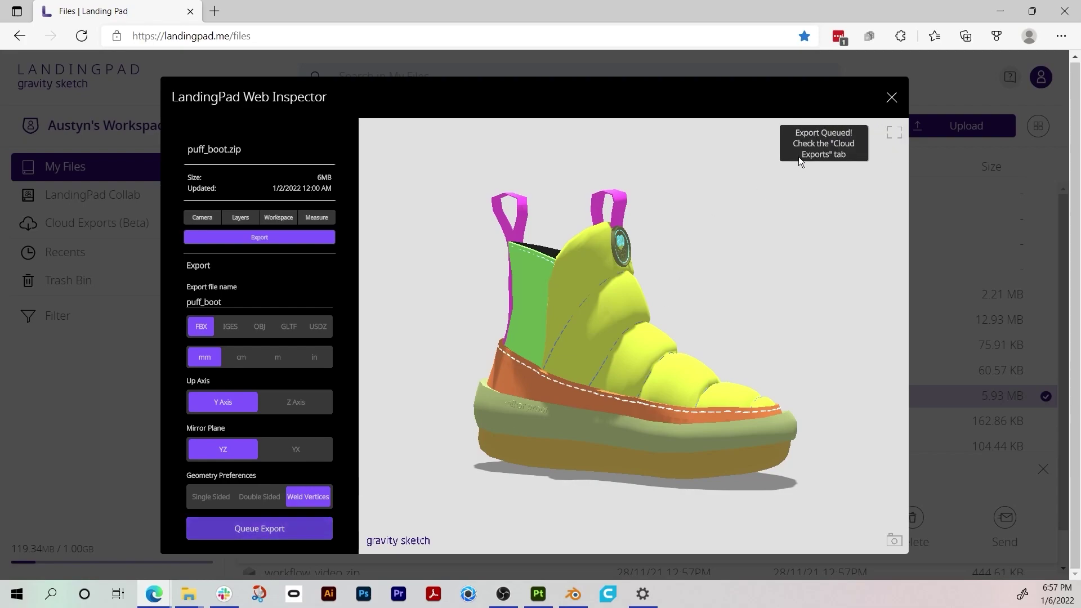
{"action": "left_click", "coordinate": [892, 98]}
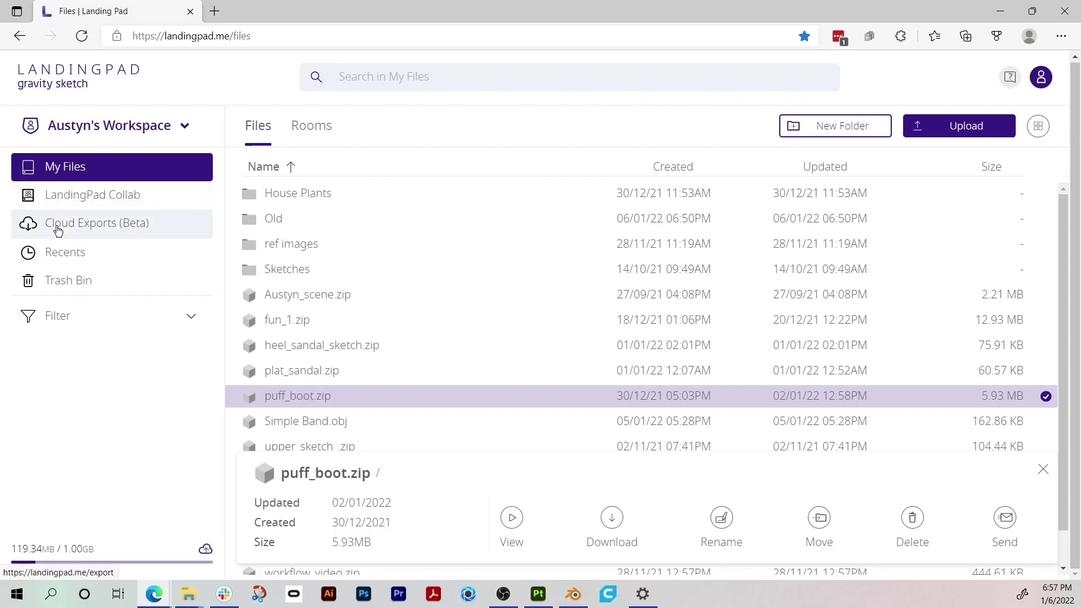
- Download the puff_boot.fbx cloud export created on 31/12/21
{"action": "left_click", "coordinate": [58, 225]}
{"action": "left_click", "coordinate": [288, 339]}
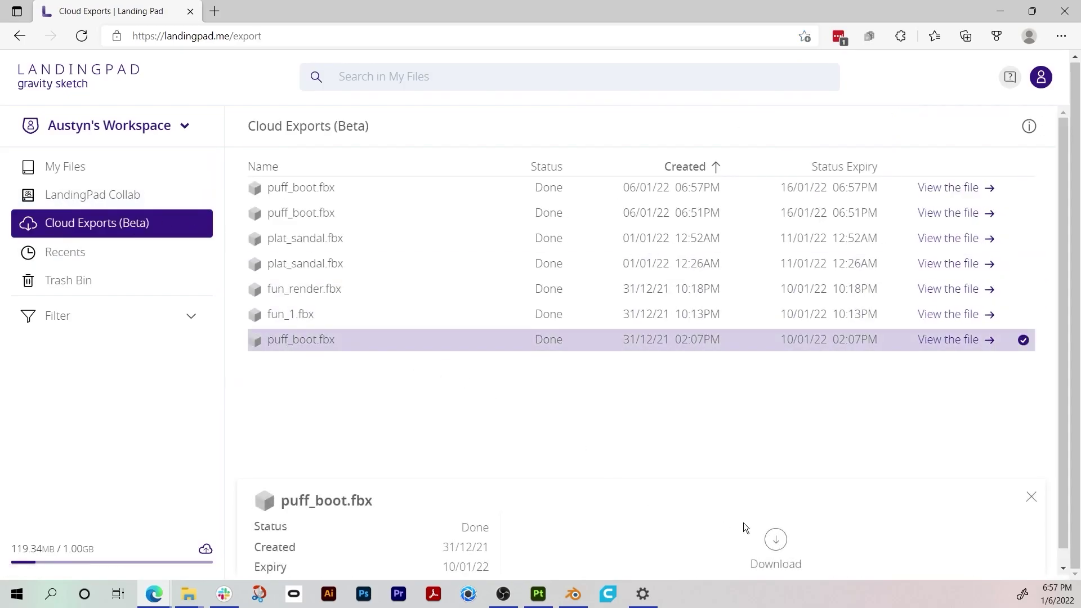
{"action": "left_click", "coordinate": [776, 540]}
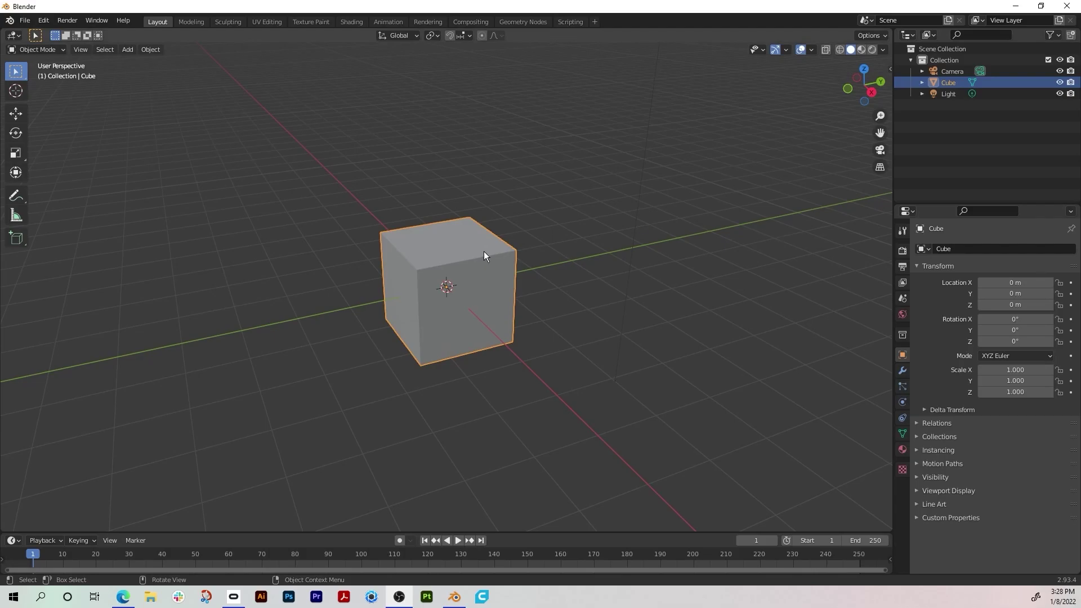
- In Blender, delete the default cube and import Puff Boot.fbx from the Video Stuff folder on the Desktop
{"action": "key", "text": "Delete"}
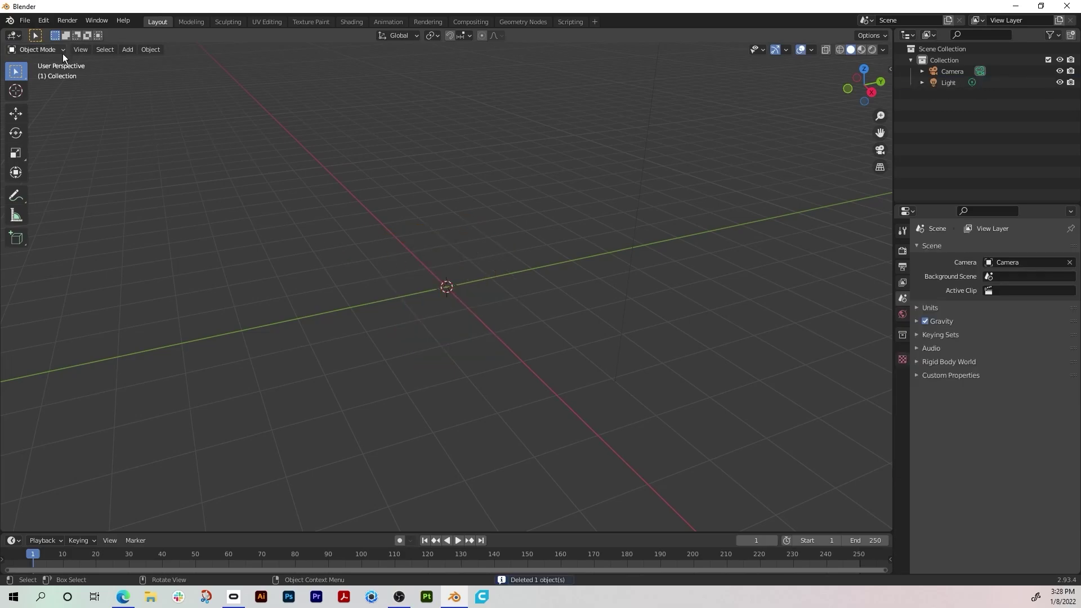
{"action": "left_click", "coordinate": [25, 20]}
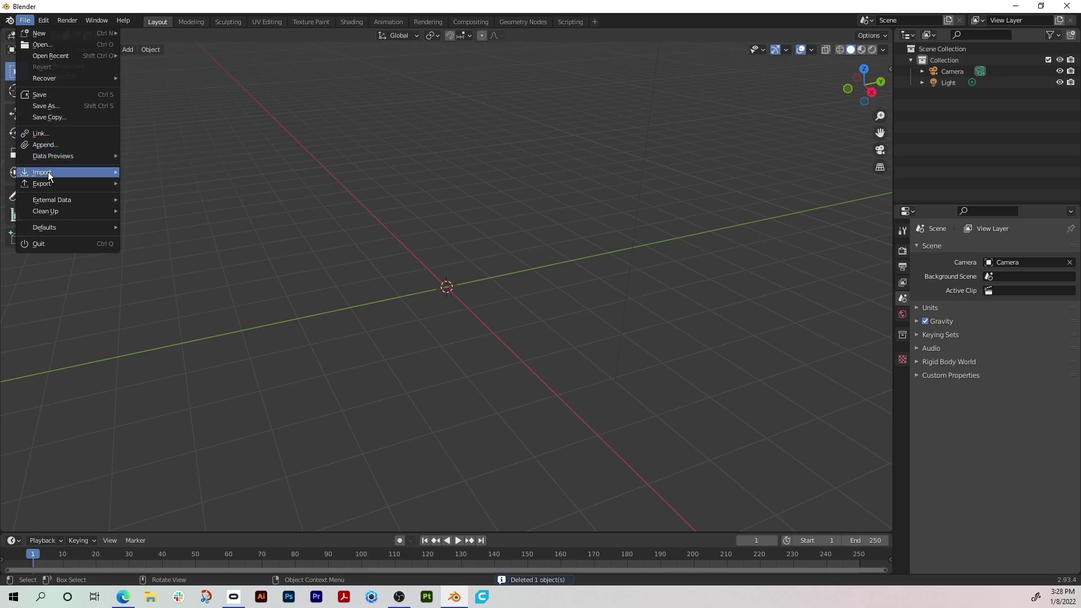
{"action": "mouse_move", "coordinate": [45, 173]}
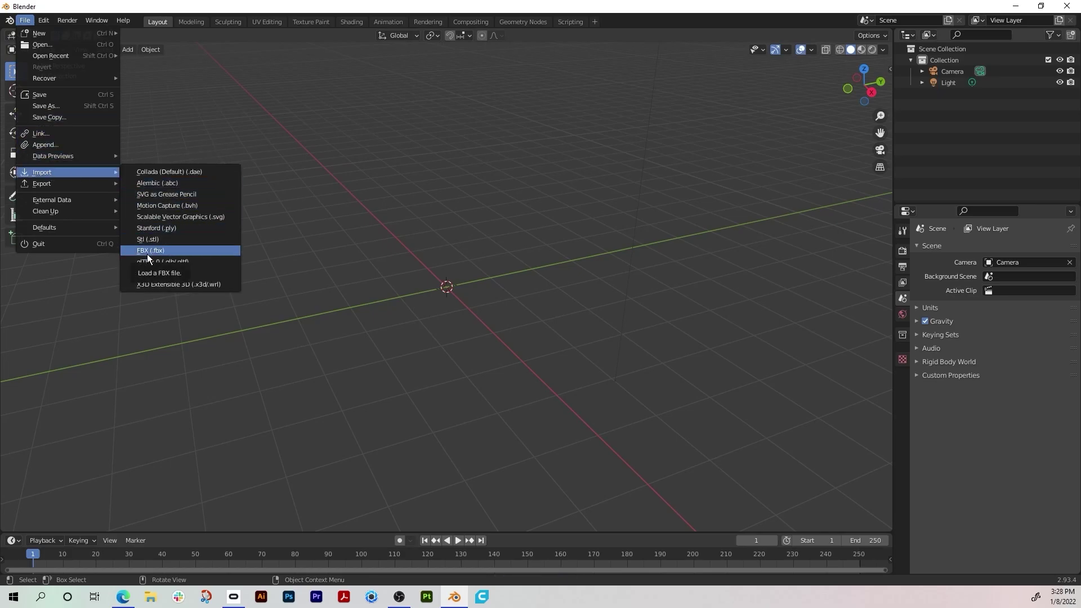
{"action": "left_click", "coordinate": [147, 255]}
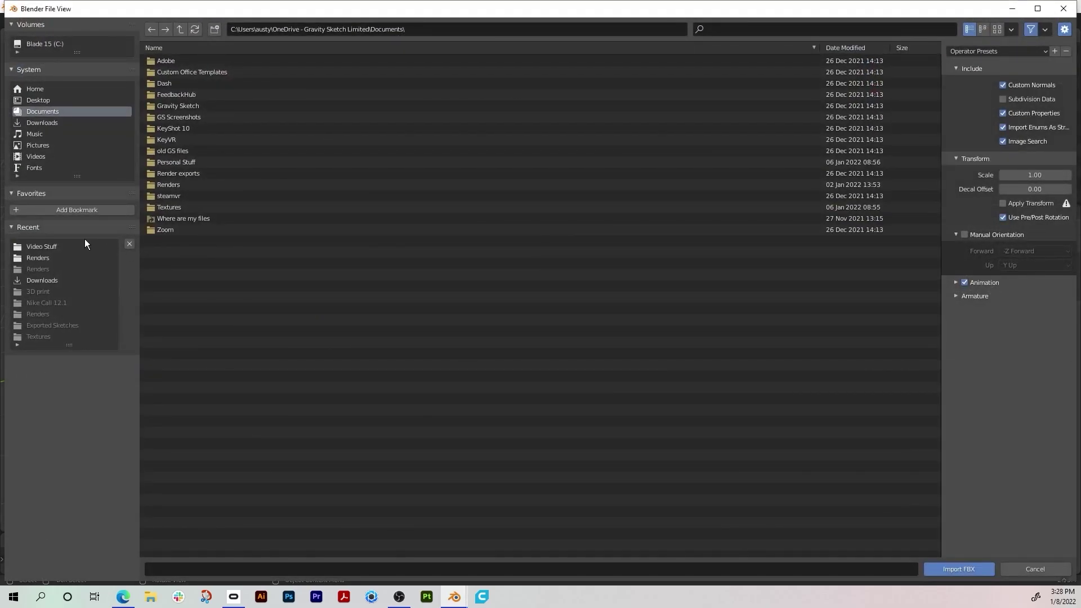
{"action": "left_click", "coordinate": [33, 101]}
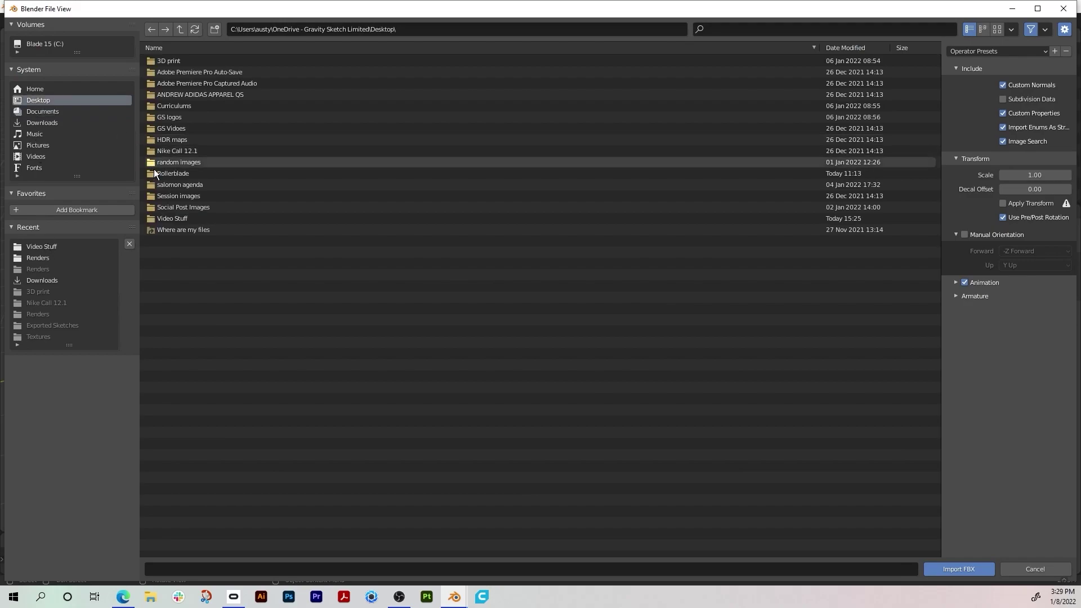
{"action": "double_click", "coordinate": [170, 219]}
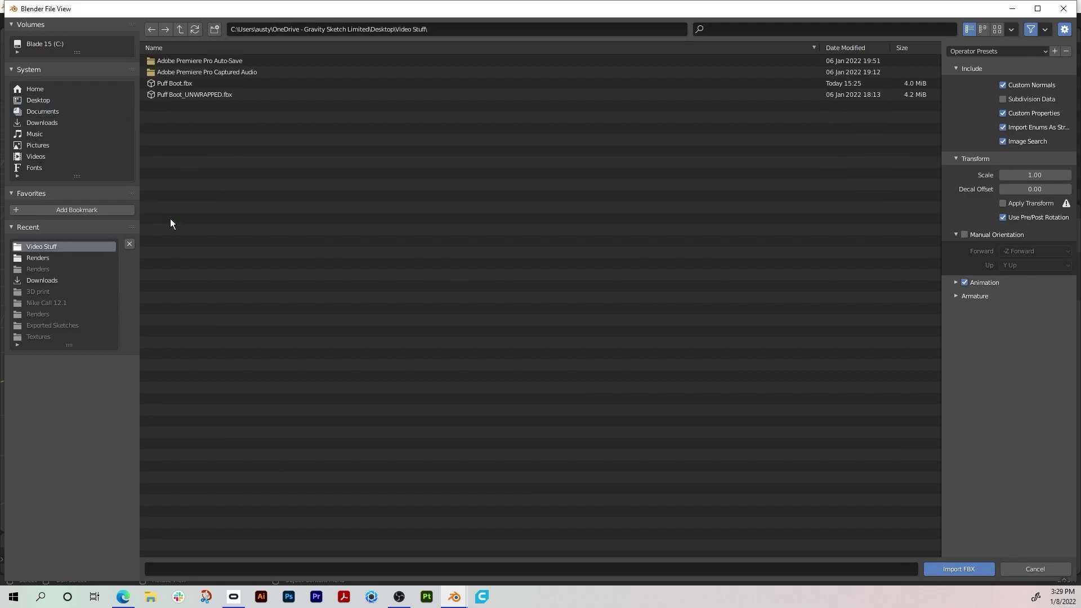
{"action": "left_click", "coordinate": [175, 84]}
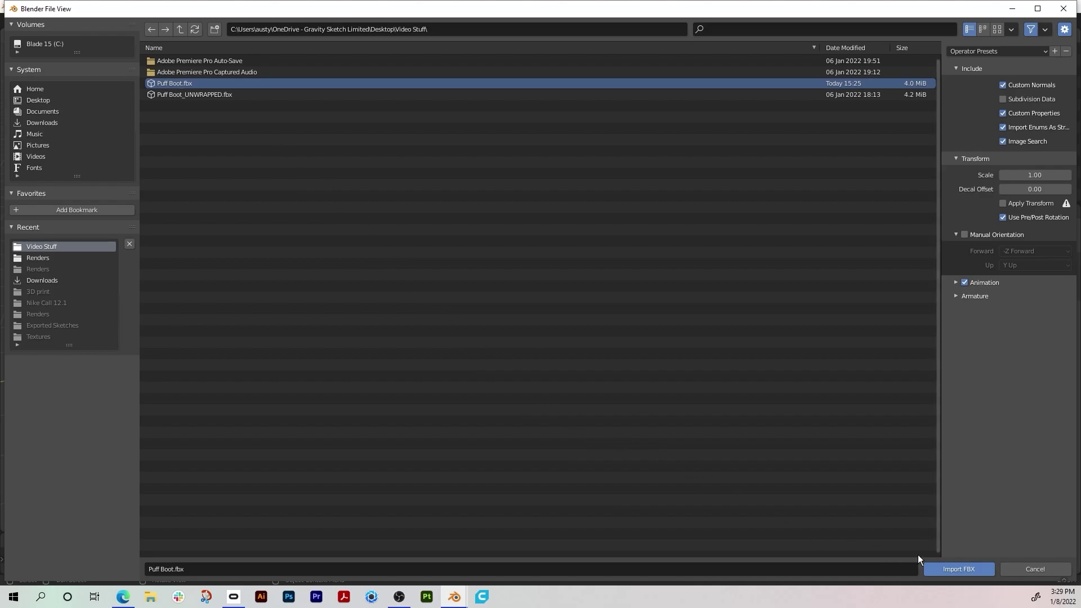
{"action": "left_click", "coordinate": [946, 569]}
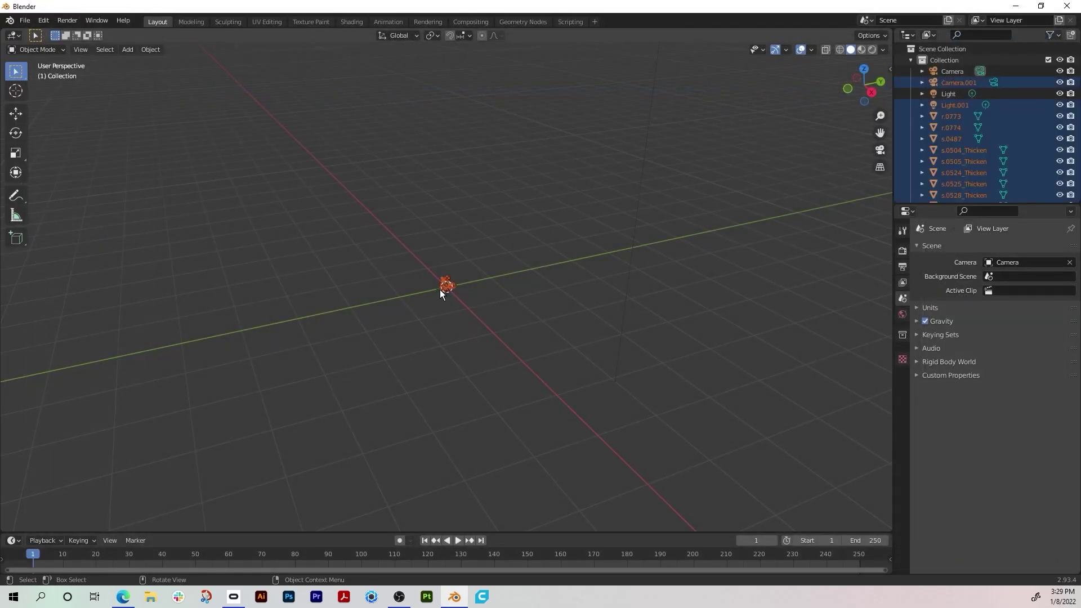
- Examine the imported boot and the mesh of its puffy upper in Edit Mode, and return to Object Mode
{"action": "scroll", "coordinate": [450, 285], "scroll_direction": "up", "scroll_amount": 10}
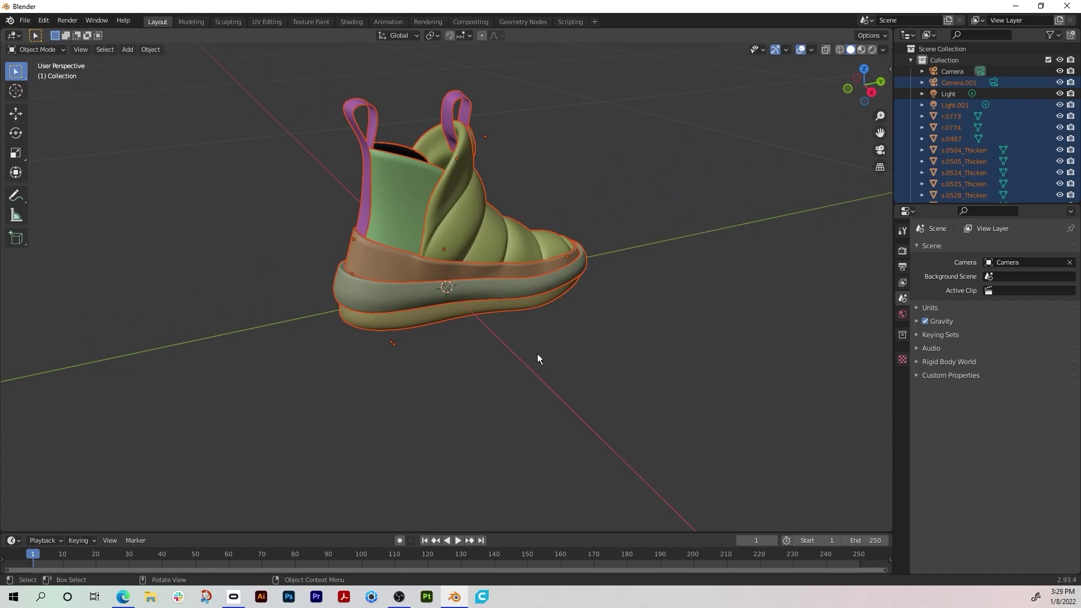
{"action": "middle_click_drag", "start_coordinate": [534, 357], "coordinate": [468, 364]}
{"action": "left_click", "coordinate": [587, 212]}
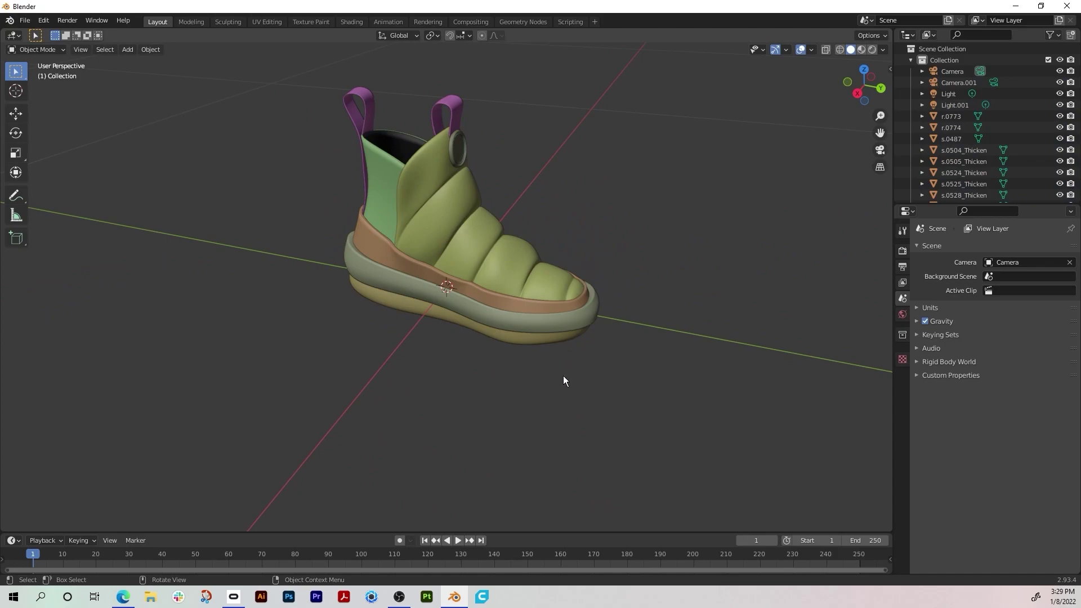
{"action": "left_click", "coordinate": [467, 225]}
{"action": "left_click", "coordinate": [549, 242]}
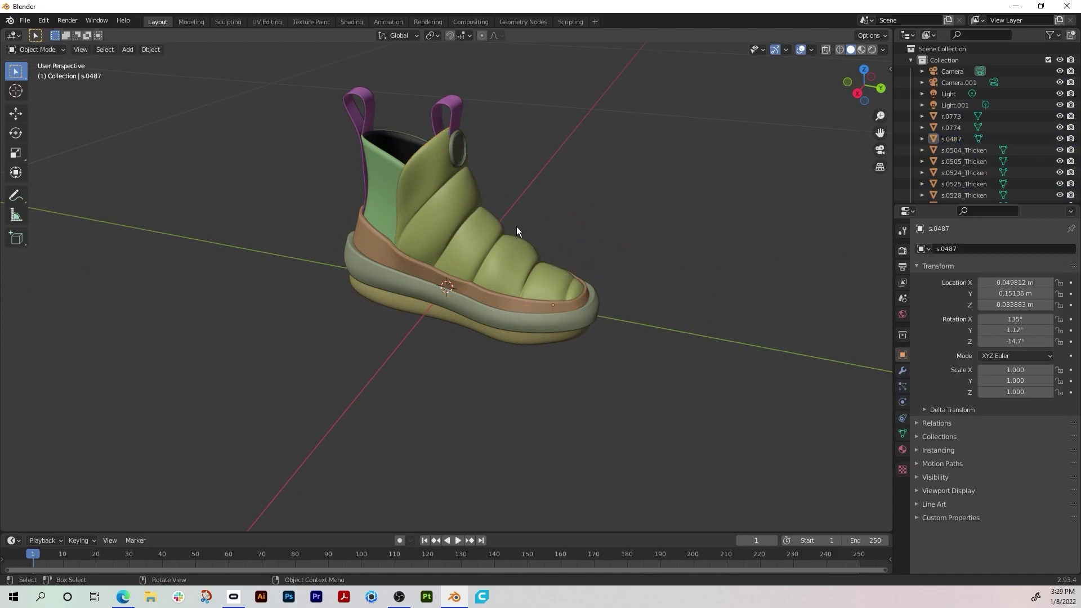
{"action": "left_click", "coordinate": [24, 48]}
{"action": "left_click", "coordinate": [39, 75]}
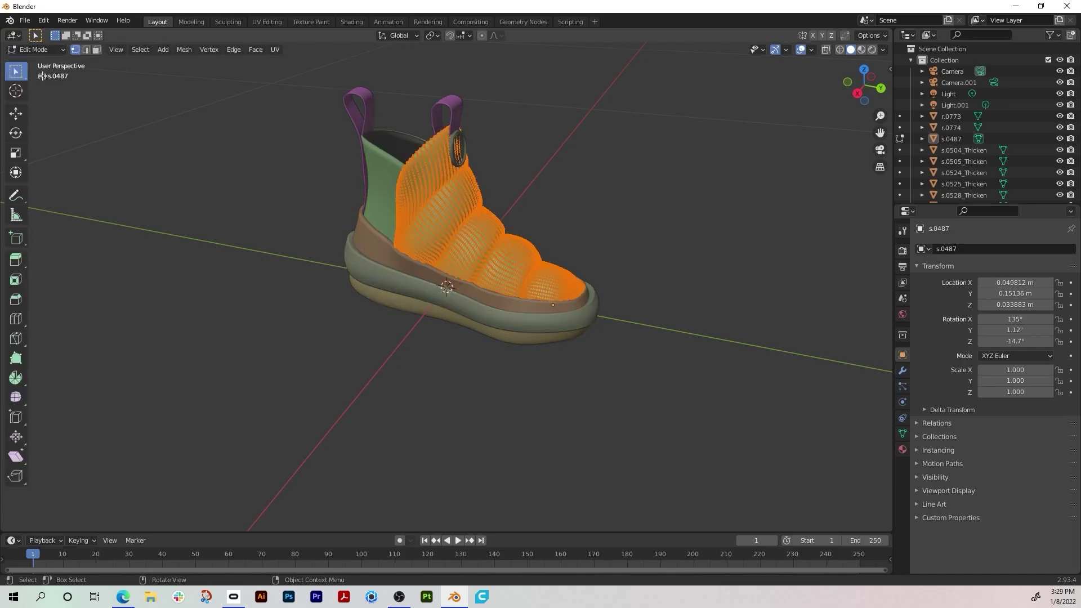
{"action": "left_click", "coordinate": [43, 47]}
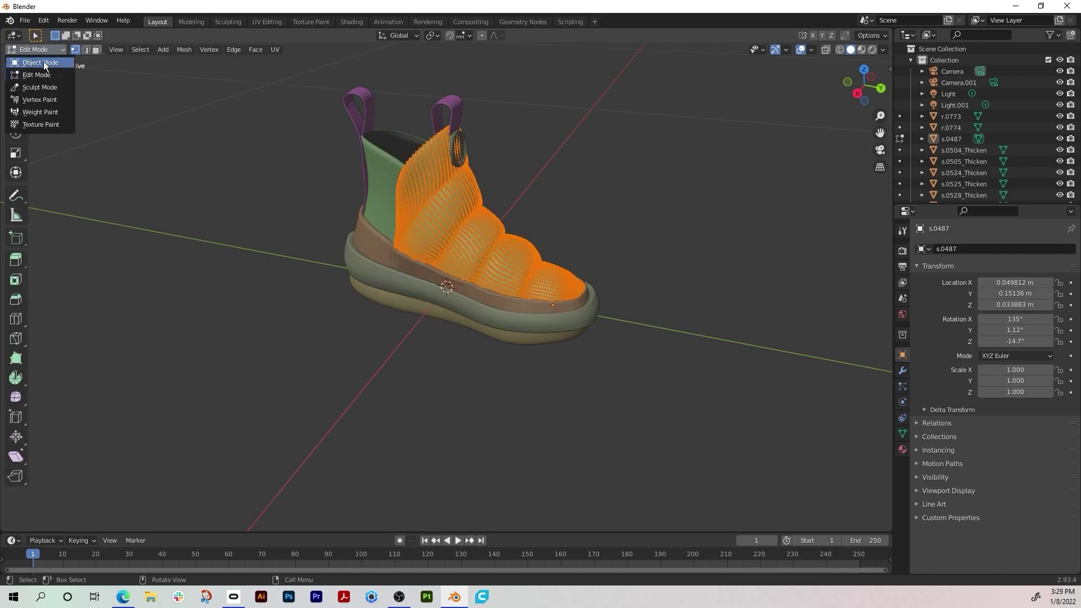
{"action": "left_click", "coordinate": [43, 62]}
{"action": "scroll", "coordinate": [344, 112], "scroll_direction": "up", "scroll_amount": 1}
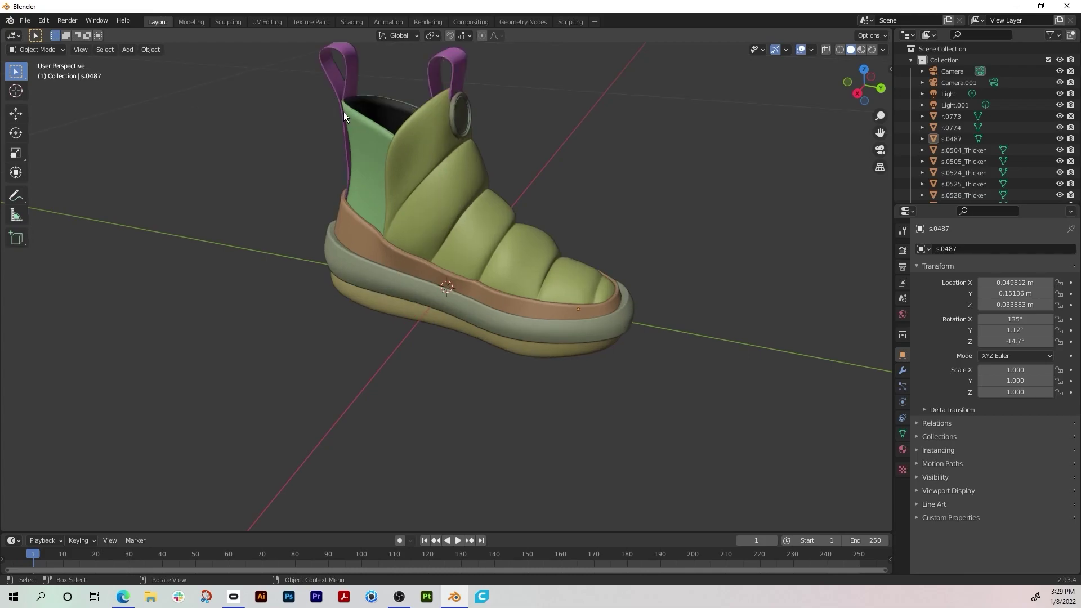
- Switch to the UV Editing workspace, bring the boot into close view and leave Edit Mode for the puffy upper
{"action": "left_click", "coordinate": [256, 23]}
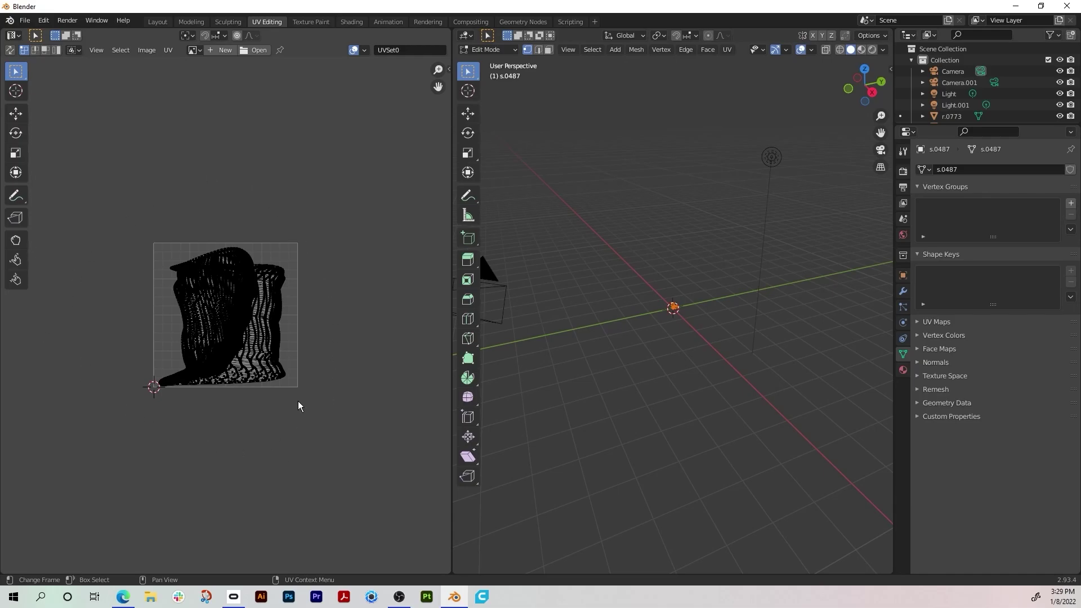
{"action": "scroll", "coordinate": [693, 320], "scroll_direction": "up", "scroll_amount": 4}
{"action": "scroll", "coordinate": [693, 320], "scroll_direction": "up", "scroll_amount": 4}
{"action": "middle_click_drag", "start_coordinate": [697, 341], "coordinate": [653, 349]}
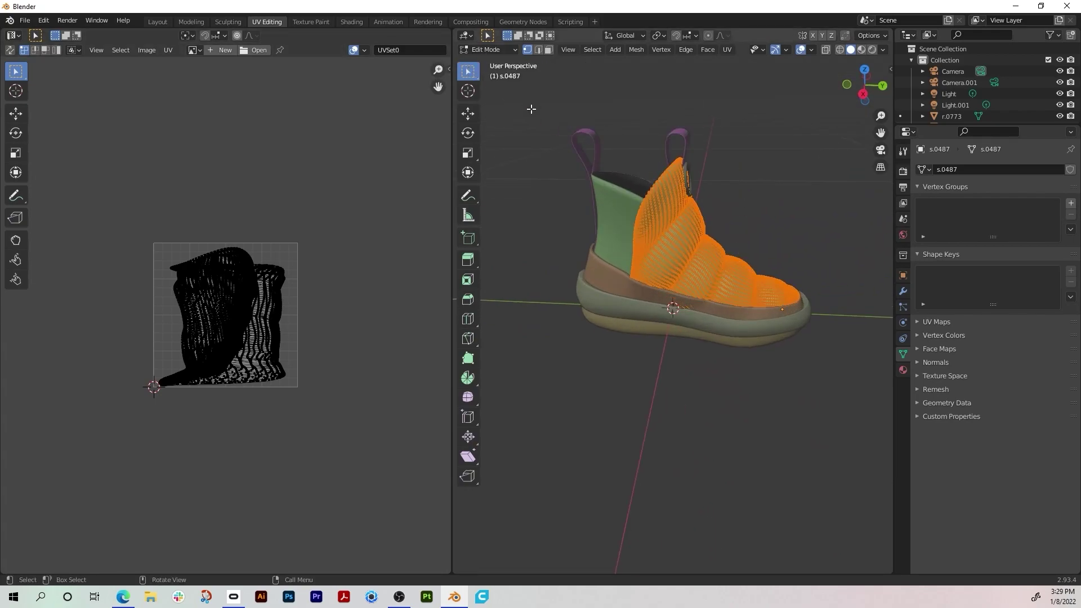
{"action": "key", "text": "Tab"}
{"action": "left_click", "coordinate": [668, 237]}
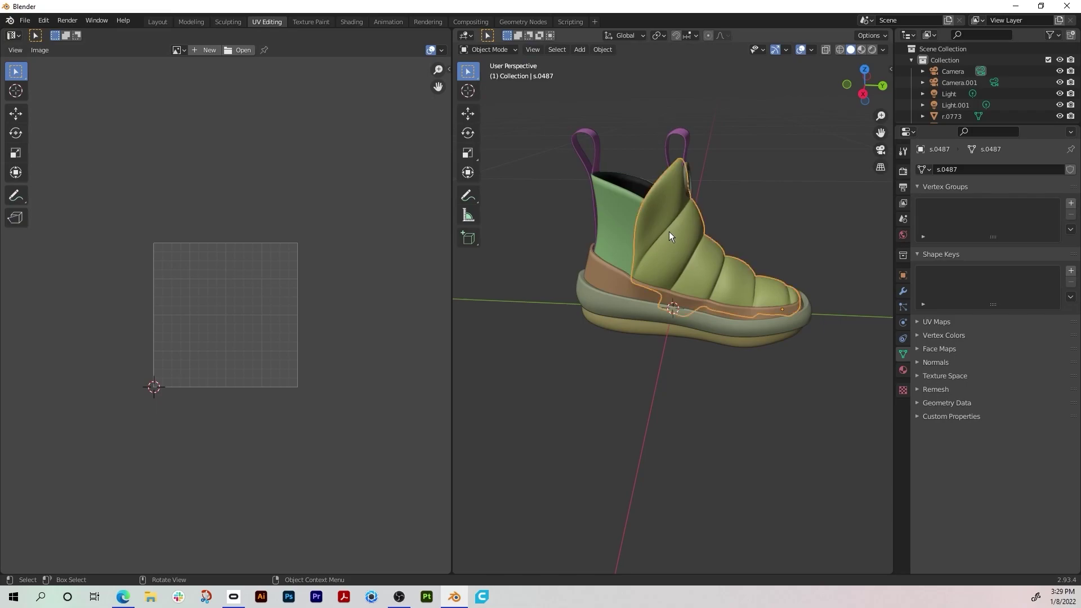
- Enlarge the Outliner to list all boot parts, and put the puffy upper s.0487 into Edit Mode
{"action": "left_click_drag", "start_coordinate": [938, 125], "coordinate": [934, 304]}
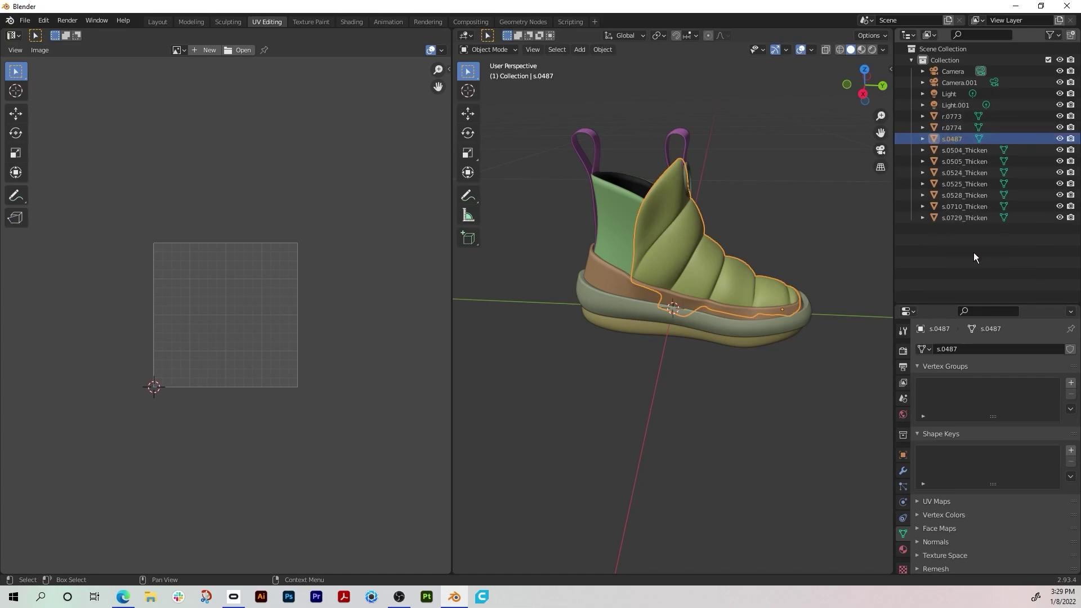
{"action": "left_click", "coordinate": [670, 231]}
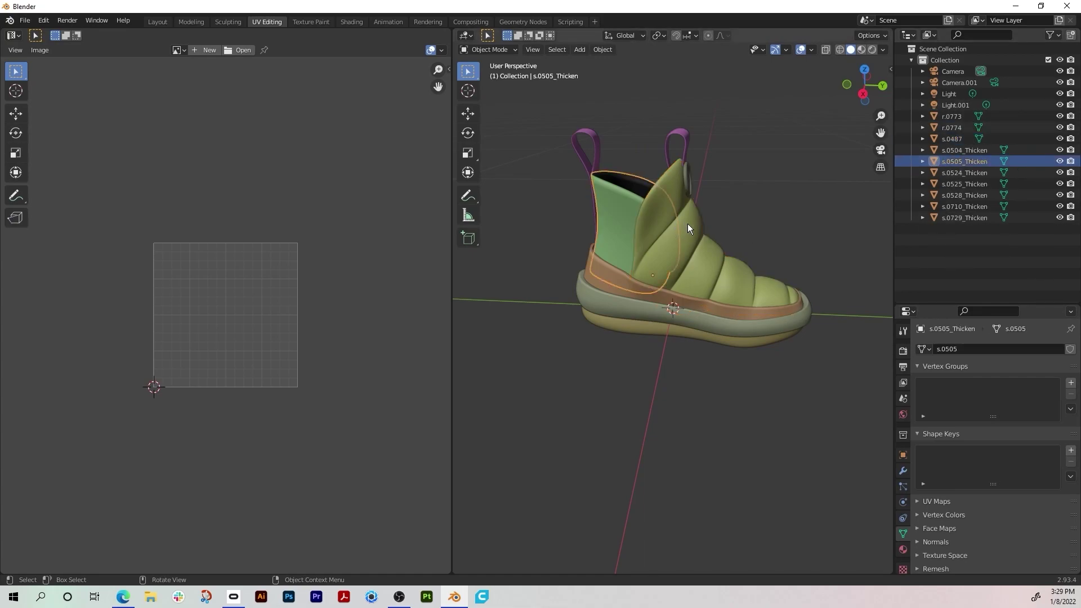
{"action": "left_click", "coordinate": [687, 224]}
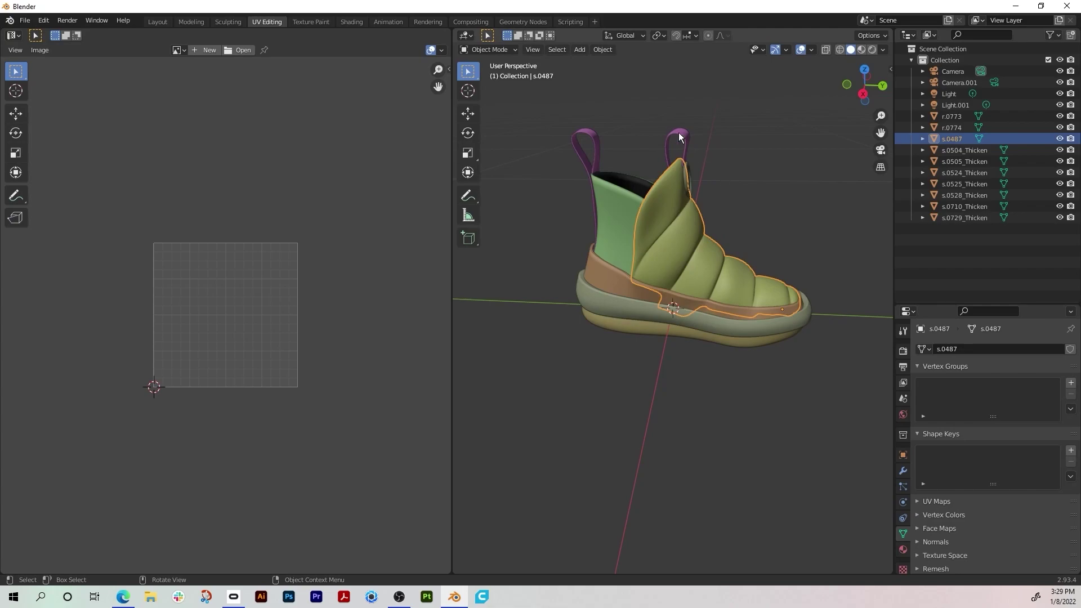
{"action": "left_click", "coordinate": [602, 53]}
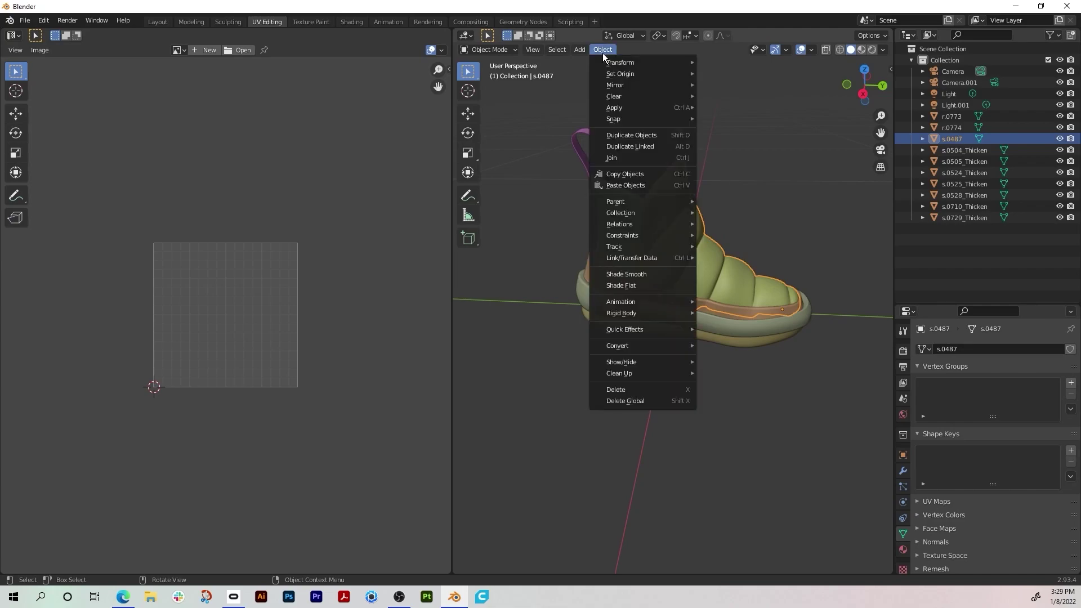
{"action": "left_click", "coordinate": [602, 53]}
{"action": "key", "text": "Tab"}
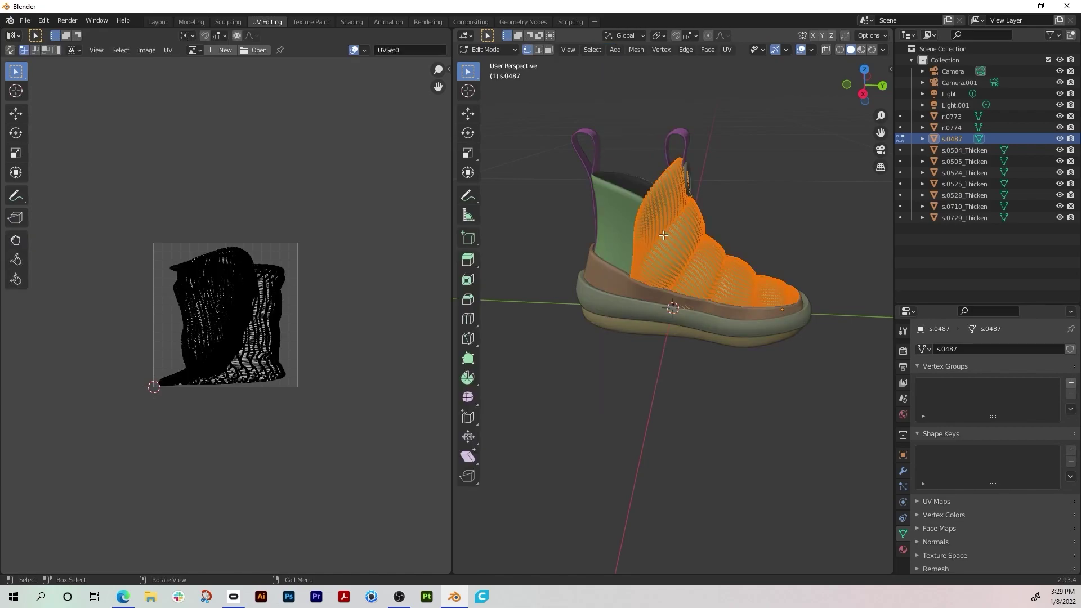
- Try a Smart UV Project unwrap on the puffy upper's mesh, and undo it
{"action": "left_click", "coordinate": [734, 49]}
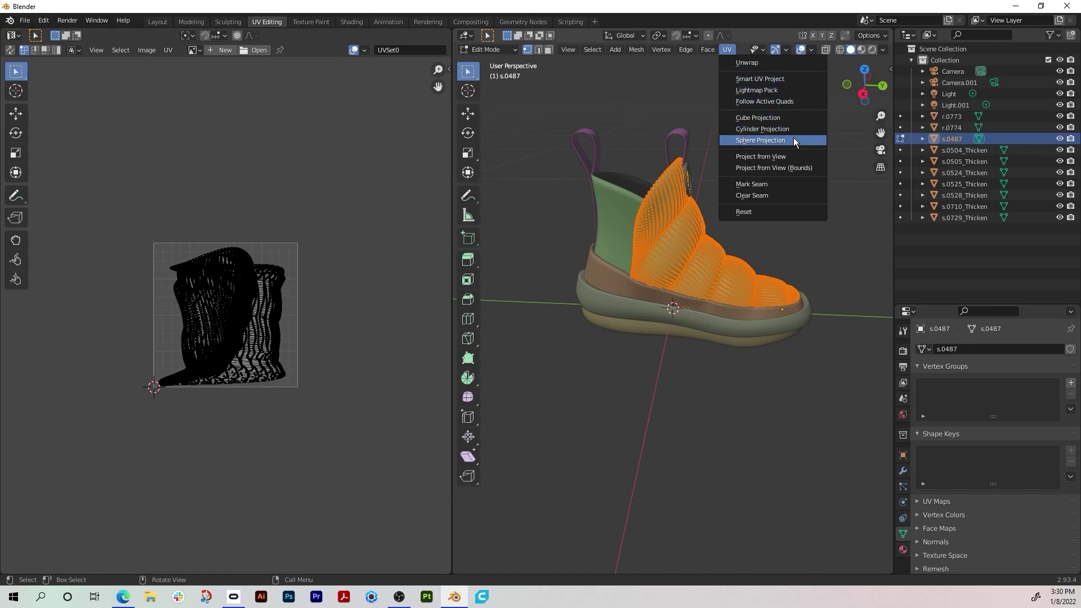
{"action": "left_click", "coordinate": [767, 82]}
{"action": "left_click", "coordinate": [777, 172]}
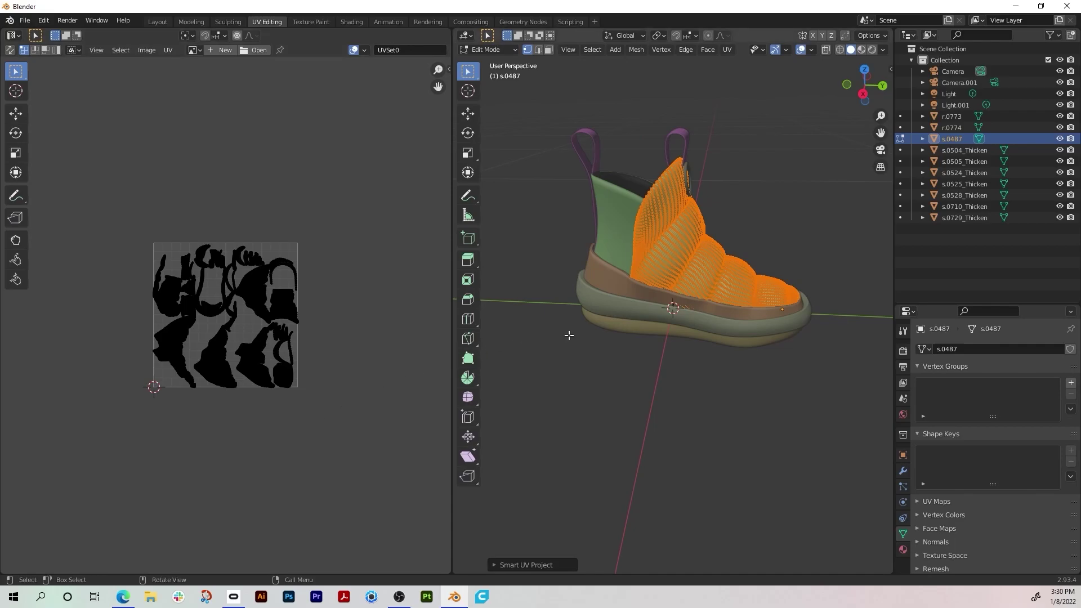
{"action": "key", "text": "ctrl+z"}
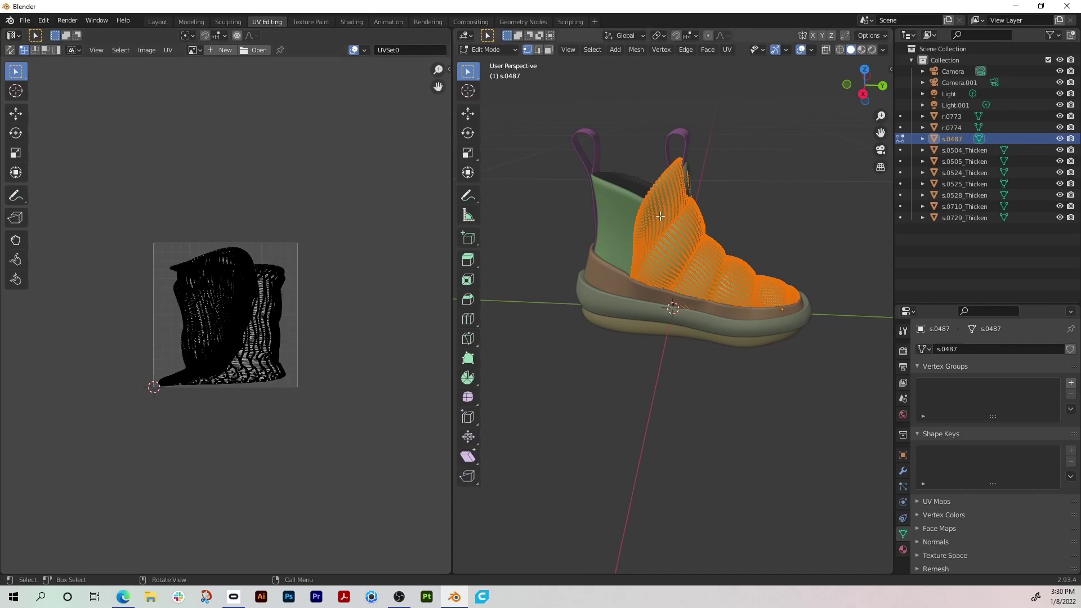
- Clear the mesh selection and select the edge loop running through two adjacent vertices on the puffy upper's rear edge
{"action": "scroll", "coordinate": [681, 221], "scroll_direction": "up", "scroll_amount": 5}
{"action": "middle_click_drag", "start_coordinate": [623, 223], "coordinate": [738, 245]}
{"action": "key", "text": "alt+a"}
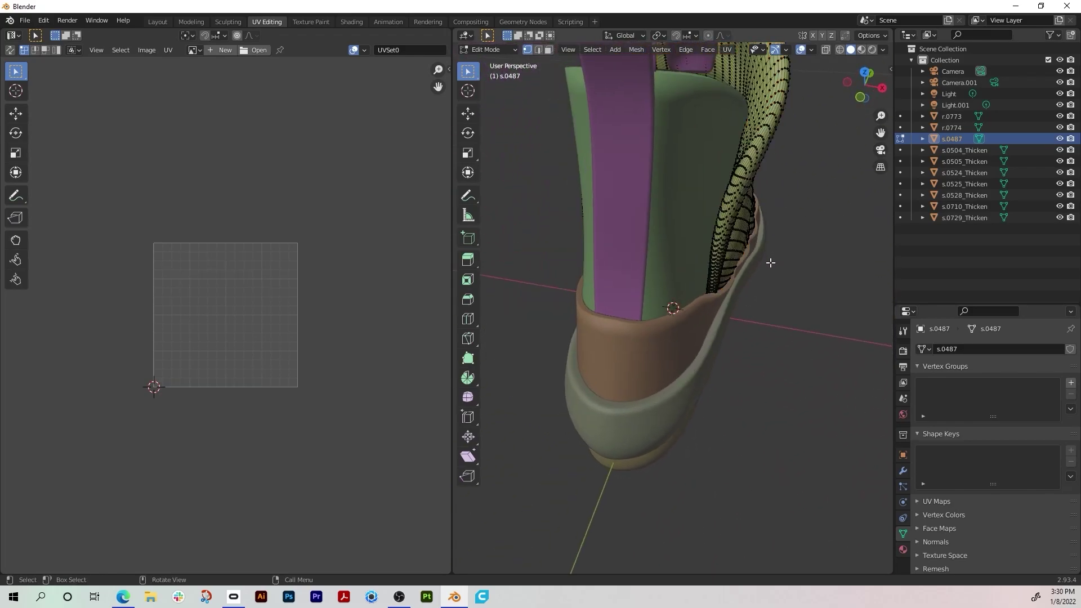
{"action": "scroll", "coordinate": [722, 248], "scroll_direction": "up", "scroll_amount": 6}
{"action": "middle_click_drag", "start_coordinate": [724, 208], "coordinate": [678, 315], "text": "shift"}
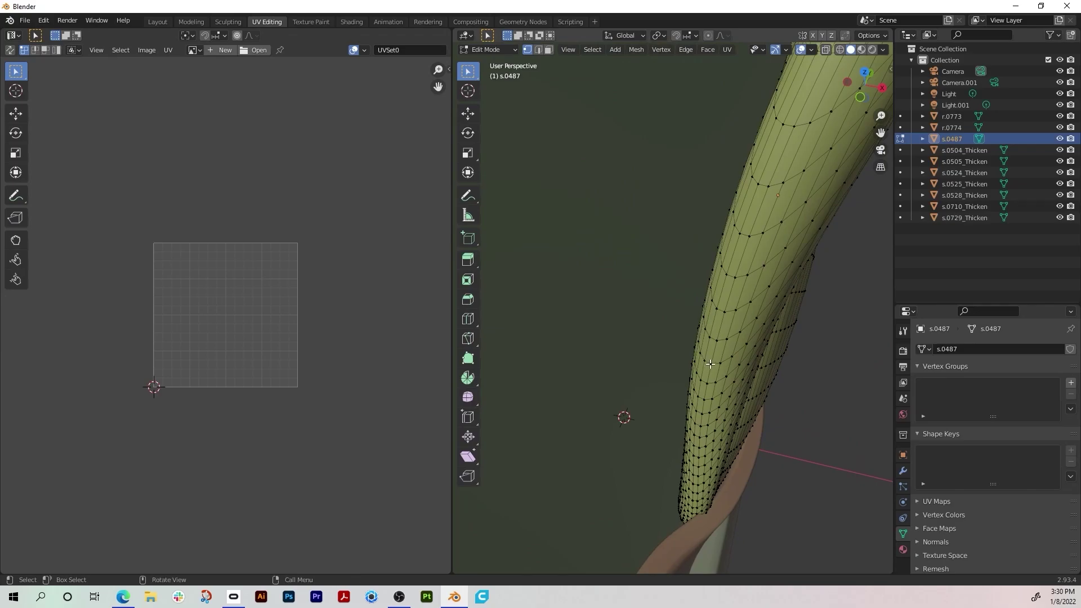
{"action": "left_click", "coordinate": [711, 364]}
{"action": "left_click", "coordinate": [715, 339], "text": "shift"}
{"action": "left_click", "coordinate": [596, 50]}
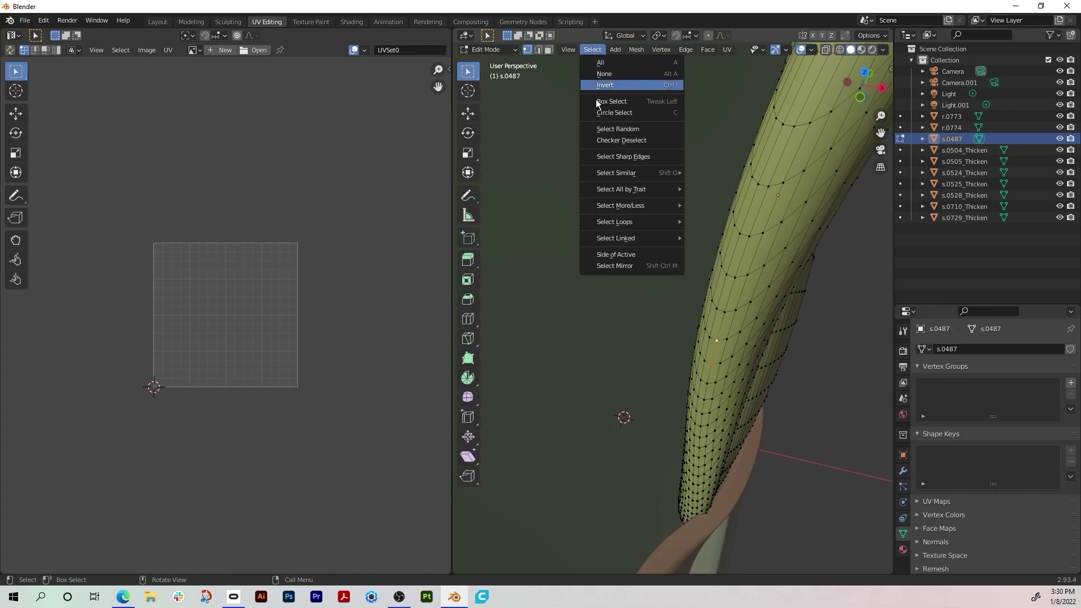
{"action": "mouse_move", "coordinate": [616, 224]}
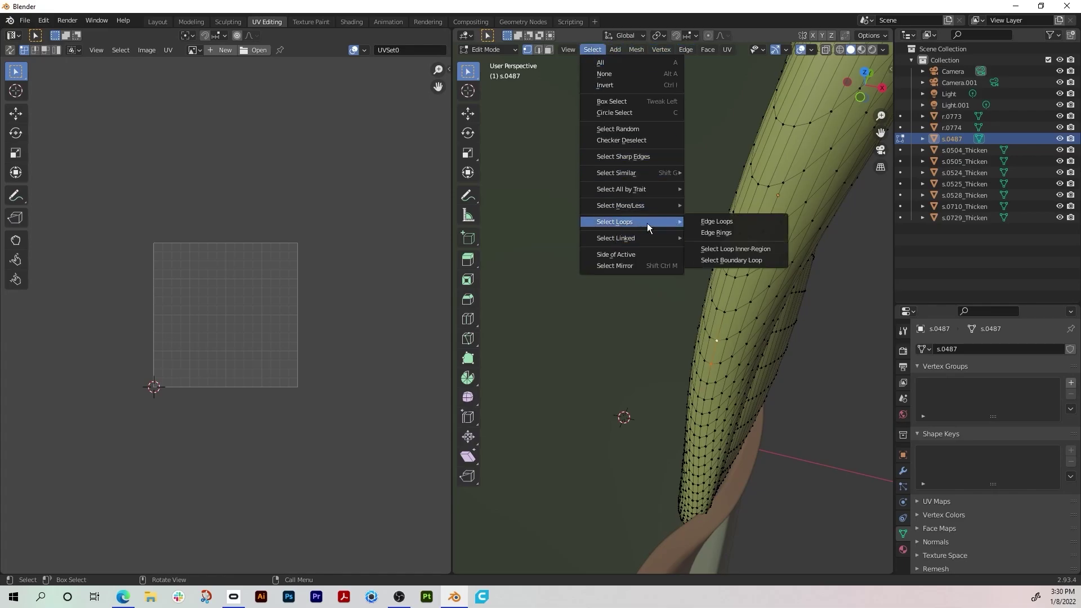
{"action": "left_click", "coordinate": [695, 220]}
{"action": "scroll", "coordinate": [696, 220], "scroll_direction": "down", "scroll_amount": 6}
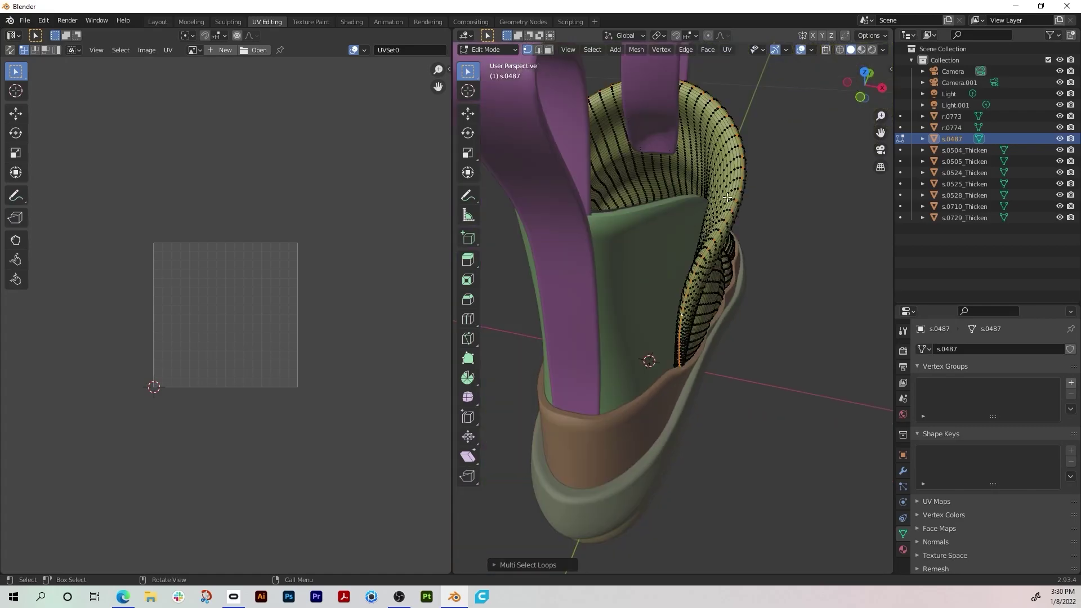
- Hide the parts s.0504_Thicken through s.0729_Thicken to expose the inside of the puffy upper
{"action": "left_click_drag", "start_coordinate": [1058, 150], "coordinate": [1059, 217]}
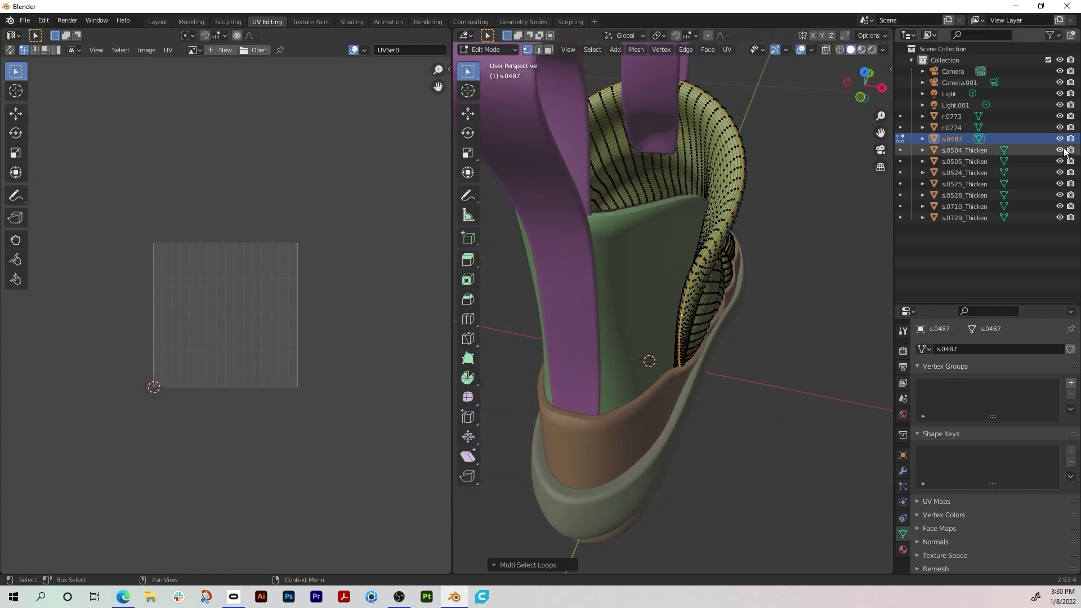
{"action": "middle_click_drag", "start_coordinate": [663, 295], "coordinate": [722, 411]}
{"action": "scroll", "coordinate": [579, 244], "scroll_direction": "up", "scroll_amount": 3}
{"action": "scroll", "coordinate": [584, 295], "scroll_direction": "up", "scroll_amount": 3}
{"action": "scroll", "coordinate": [724, 345], "scroll_direction": "up", "scroll_amount": 3}
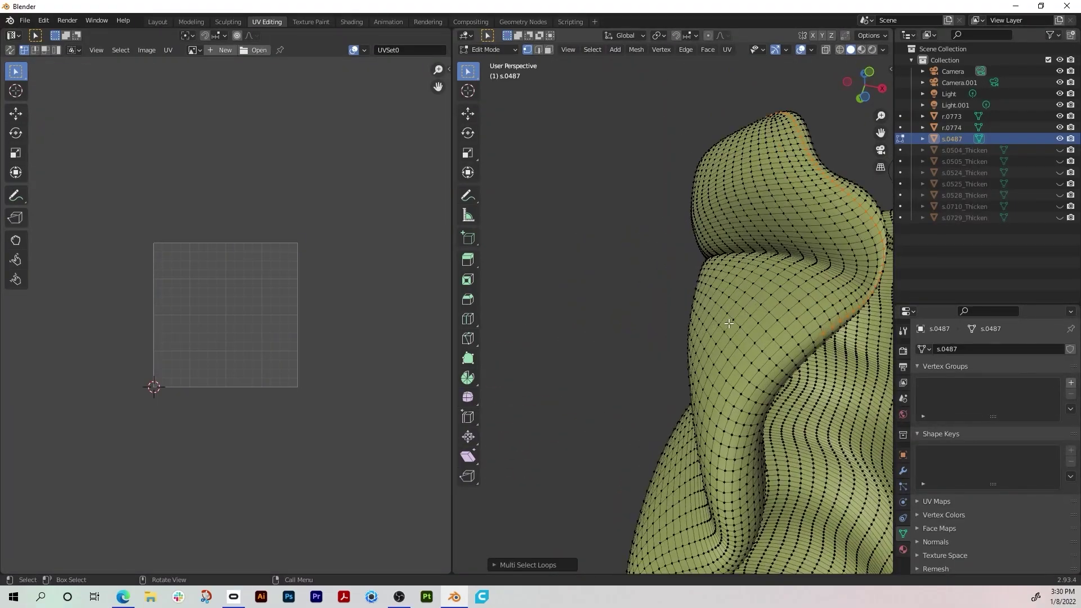
- Add the next vertex where the selected loop stops and extend the edge loop selection around the puffy upper's rim
{"action": "middle_click_drag", "start_coordinate": [731, 323], "coordinate": [700, 314]}
{"action": "scroll", "coordinate": [776, 290], "scroll_direction": "up", "scroll_amount": 1}
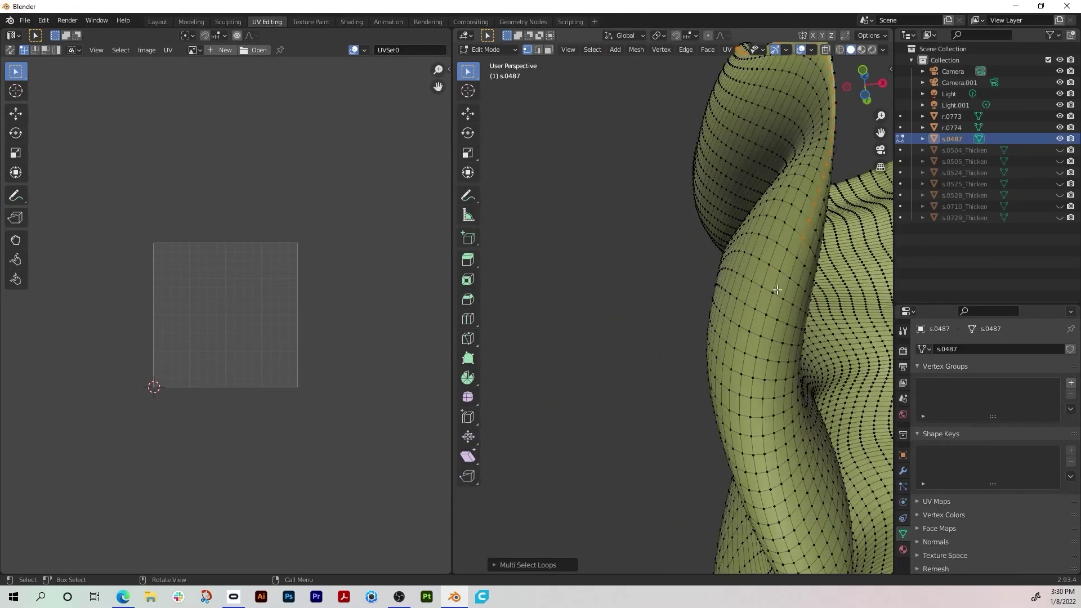
{"action": "left_click", "coordinate": [795, 257], "text": "shift"}
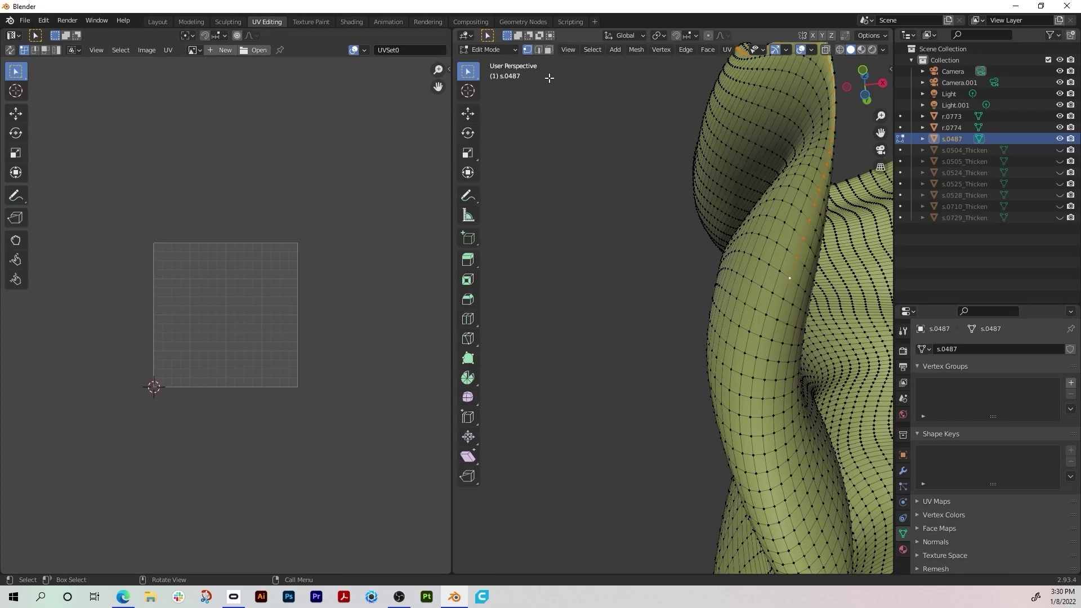
{"action": "left_click", "coordinate": [592, 49]}
{"action": "mouse_move", "coordinate": [617, 221]}
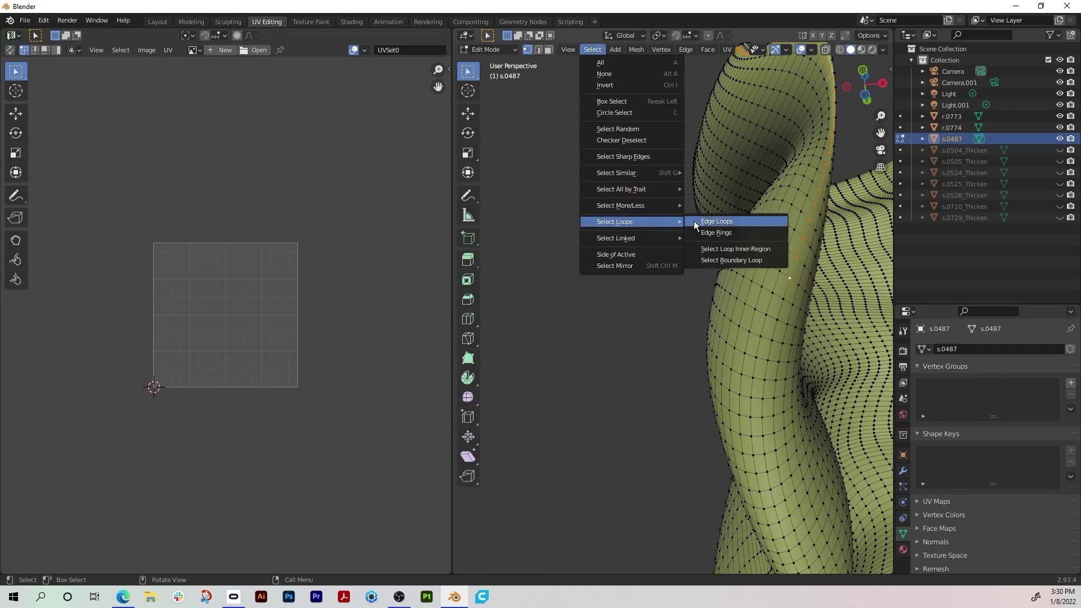
{"action": "left_click", "coordinate": [704, 226]}
{"action": "scroll", "coordinate": [710, 272], "scroll_direction": "down", "scroll_amount": 6}
{"action": "scroll", "coordinate": [711, 272], "scroll_direction": "down", "scroll_amount": 3}
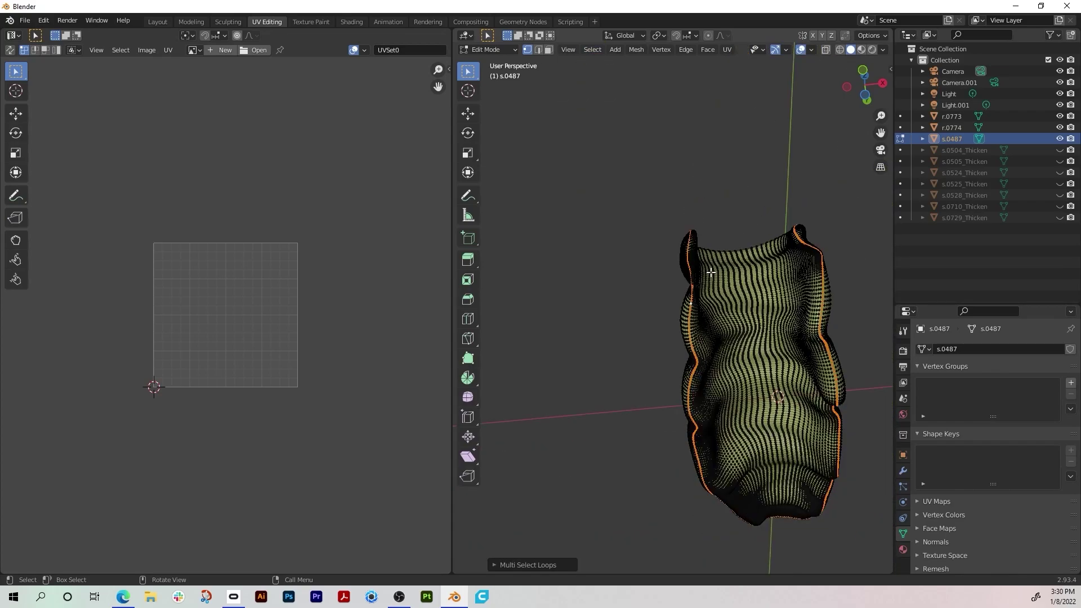
- Mark the selected edge loop as a seam, clear the selection and check the seam along the puffy upper
{"action": "left_click", "coordinate": [728, 49]}
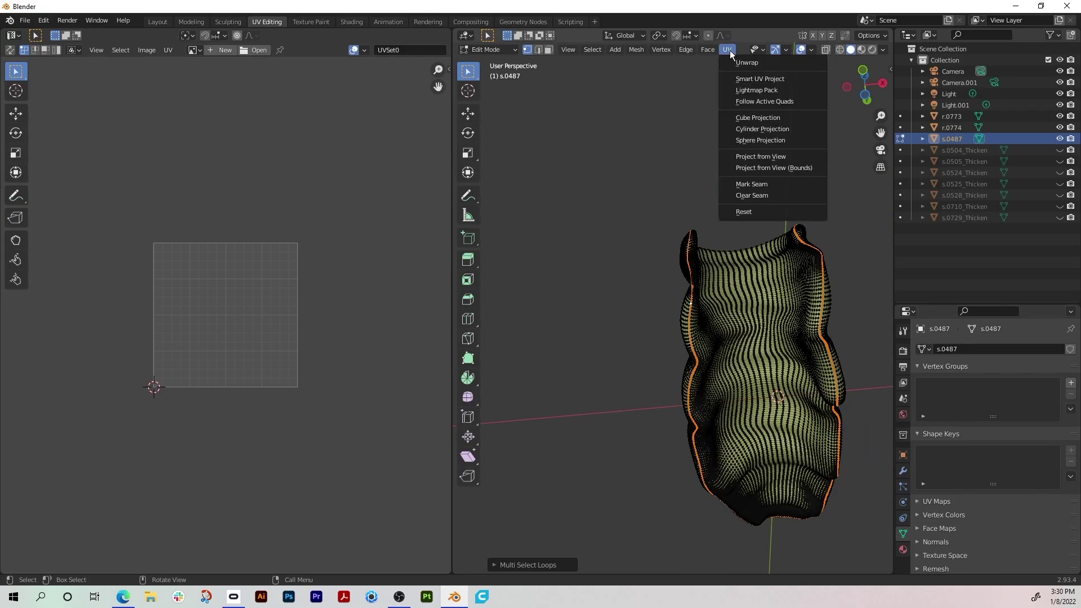
{"action": "left_click", "coordinate": [752, 184]}
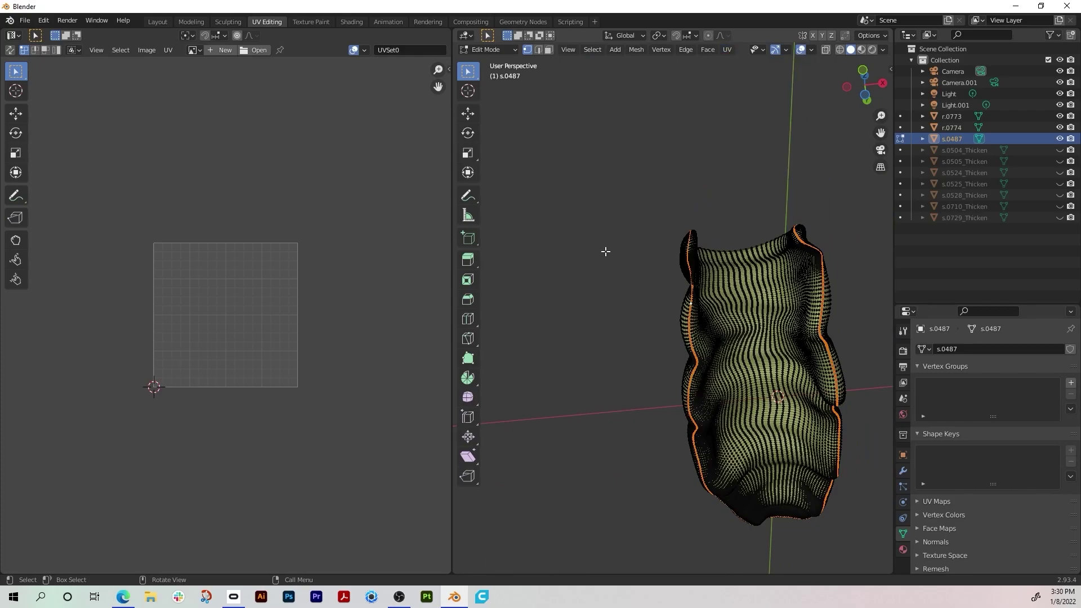
{"action": "left_click", "coordinate": [611, 280]}
{"action": "scroll", "coordinate": [664, 310], "scroll_direction": "up", "scroll_amount": 4}
{"action": "scroll", "coordinate": [664, 308], "scroll_direction": "up", "scroll_amount": 2}
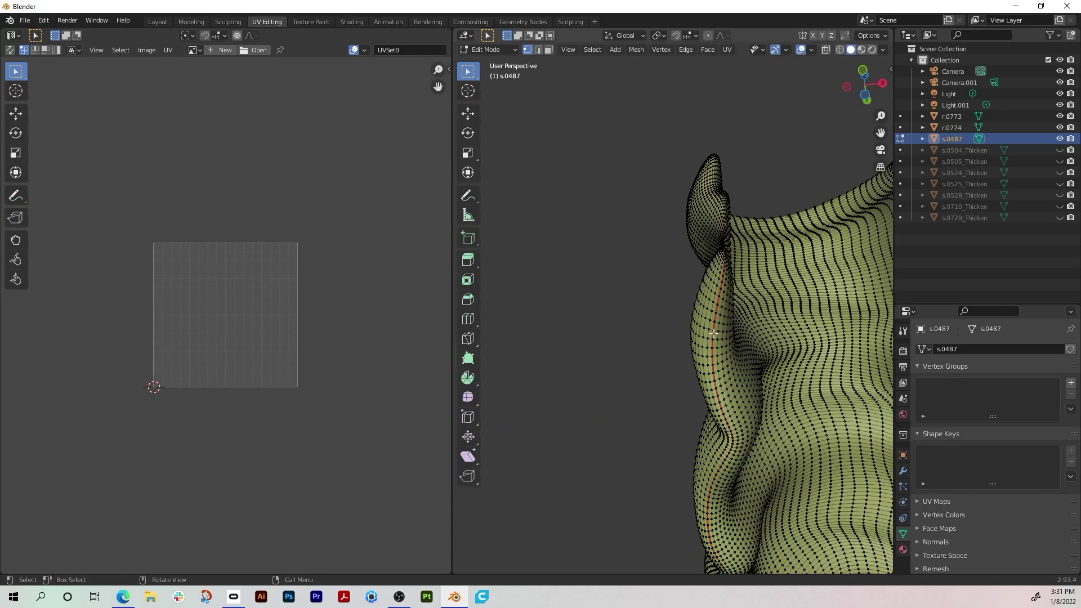
{"action": "middle_click_drag", "start_coordinate": [737, 362], "coordinate": [612, 327]}
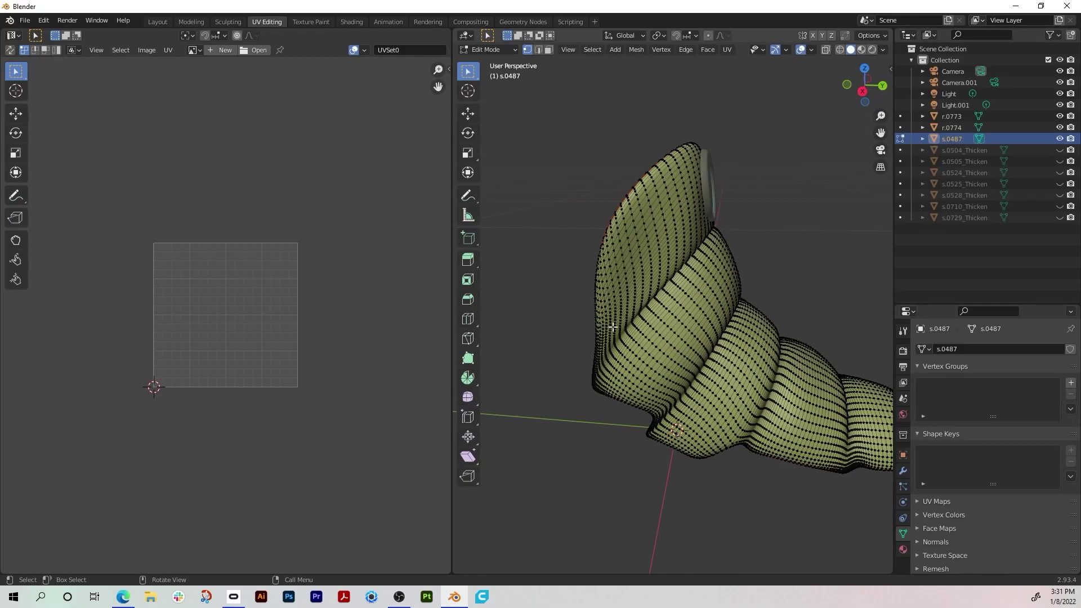
- Select the puffy upper's whole mesh, unwrap it along the marked seam and frame the resulting UV layout
{"action": "key", "text": "a"}
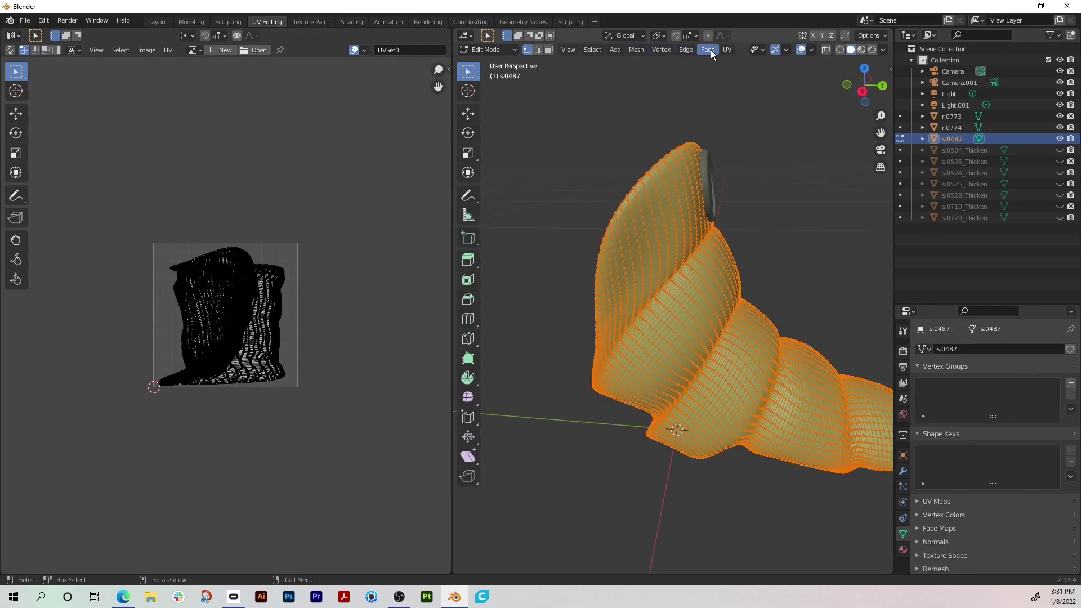
{"action": "left_click", "coordinate": [725, 51]}
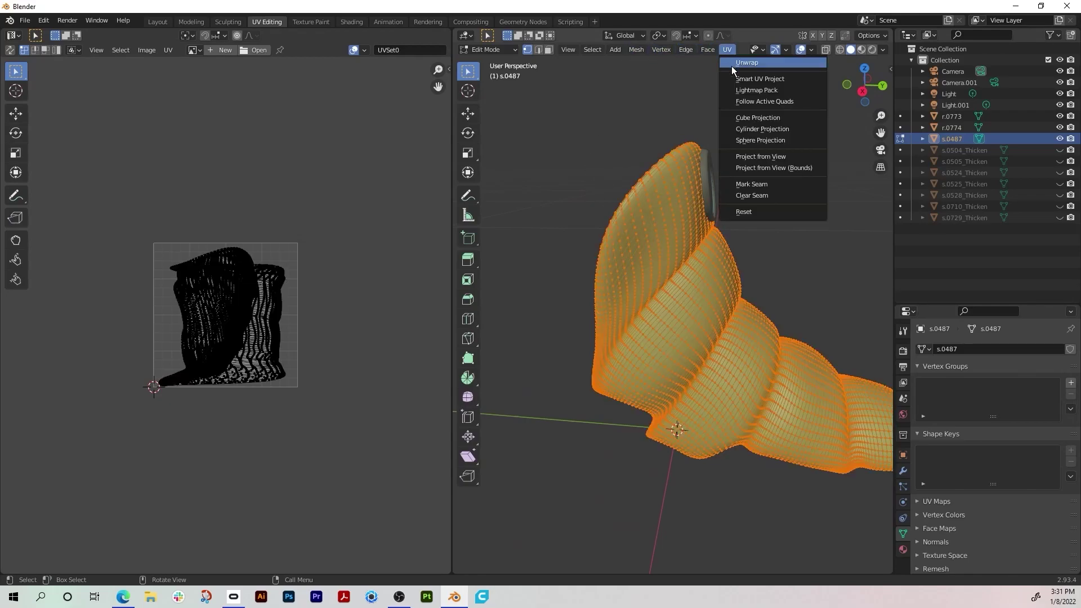
{"action": "left_click", "coordinate": [731, 67]}
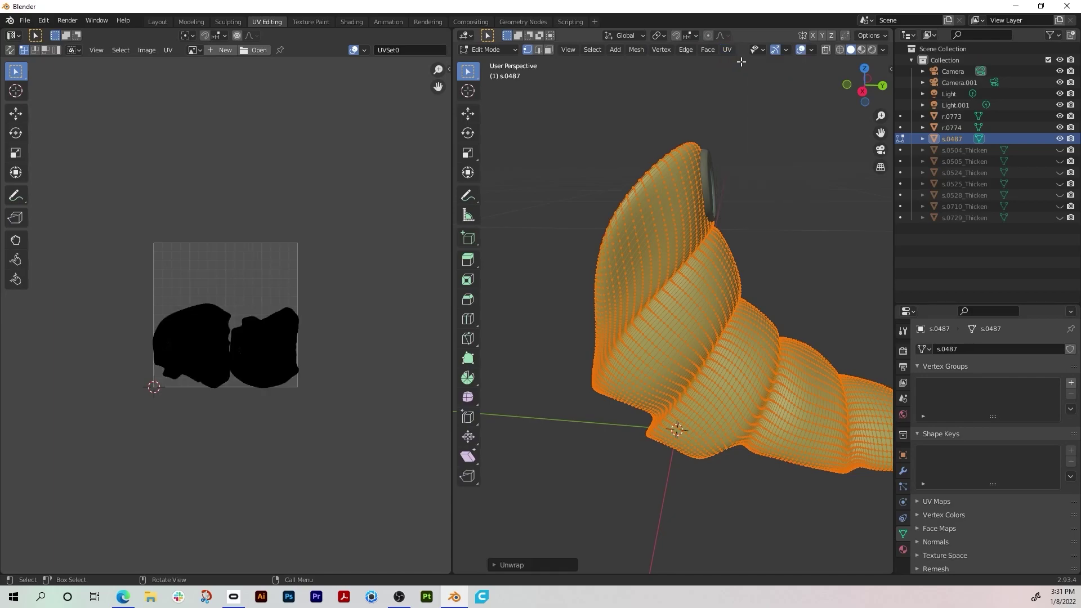
{"action": "key", "text": "Home"}
{"action": "scroll", "coordinate": [200, 341], "scroll_direction": "up", "scroll_amount": 1}
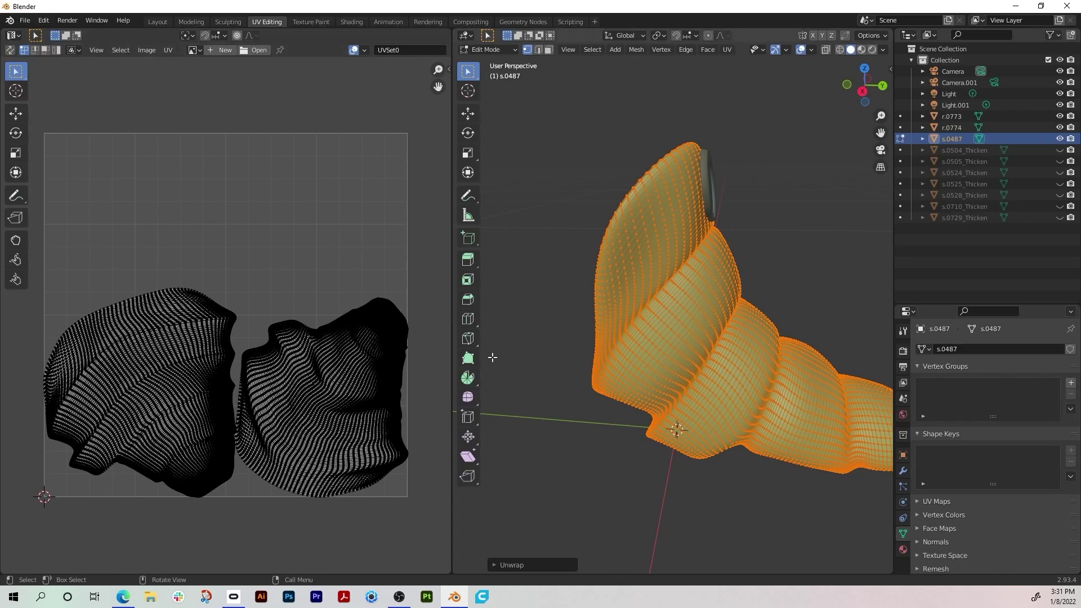
{"action": "scroll", "coordinate": [492, 357], "scroll_direction": "down", "scroll_amount": 3}
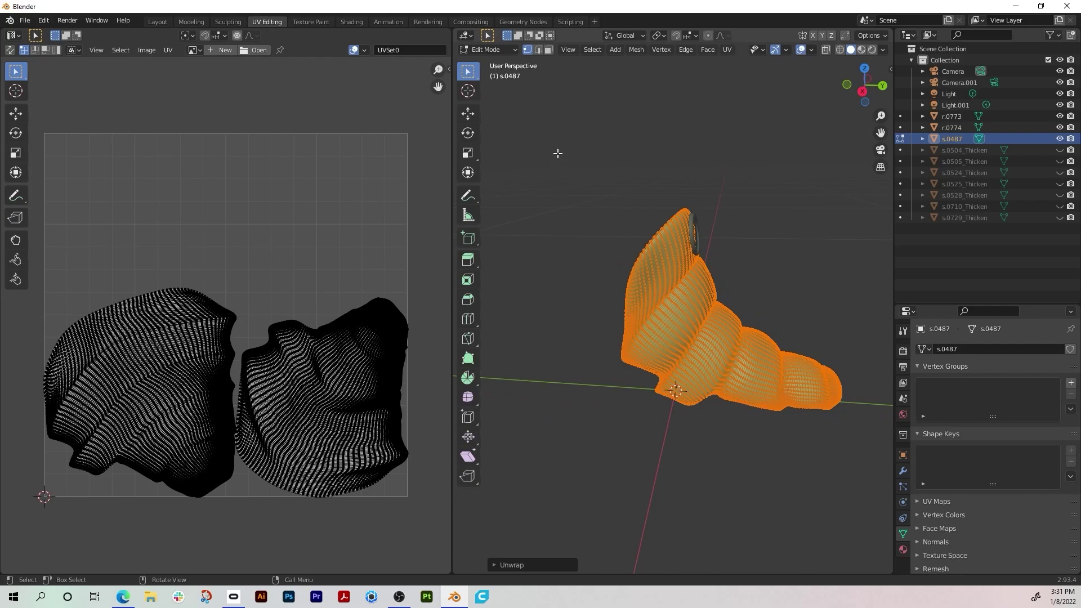
- Return to Object Mode, unhide the parts s.0504_Thicken through s.0729_Thicken and deselect everything
{"action": "key", "text": "Tab"}
{"action": "left_click_drag", "start_coordinate": [1055, 153], "coordinate": [1052, 221]}
{"action": "left_click", "coordinate": [742, 218]}
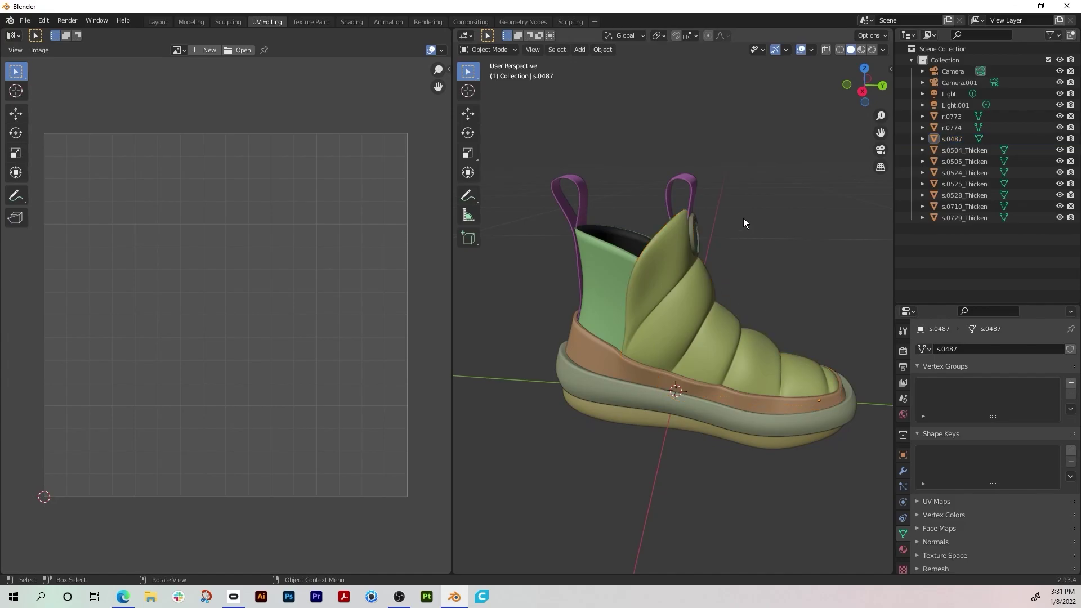
- Unwrap the green ankle collar s.0505_Thicken in Edit Mode using Smart UV Project with a 66° angle limit and zero island margin
{"action": "left_click", "coordinate": [606, 278]}
{"action": "key", "text": "Tab"}
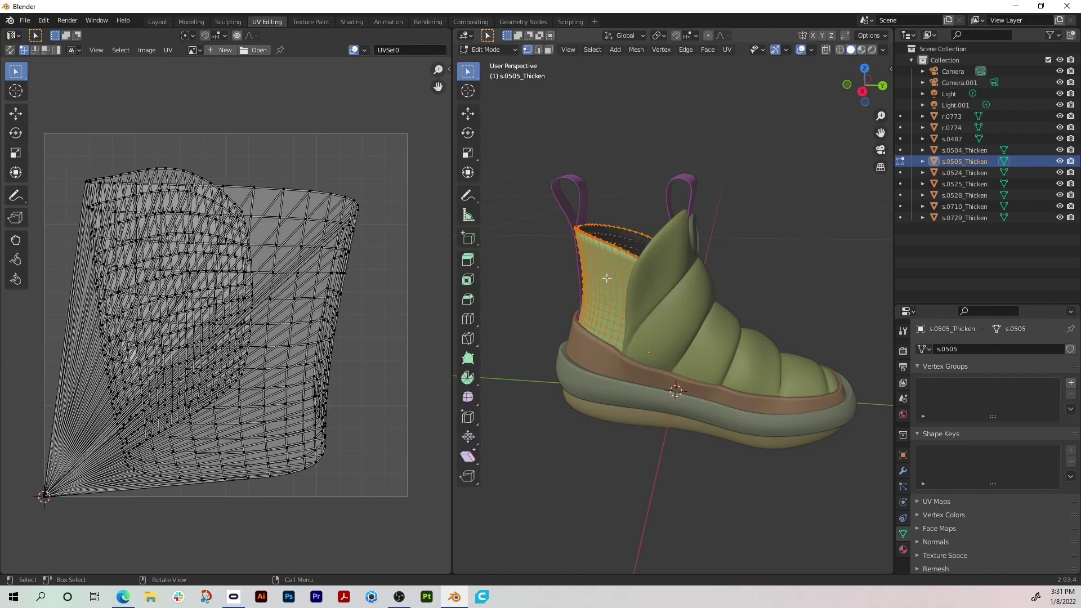
{"action": "left_click", "coordinate": [726, 49]}
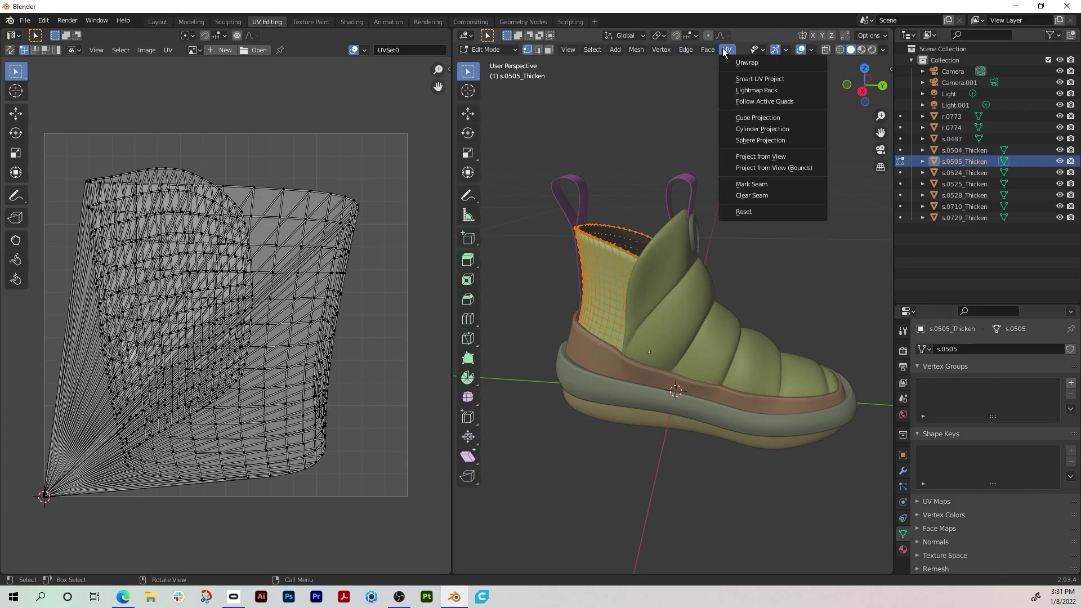
{"action": "left_click", "coordinate": [734, 78]}
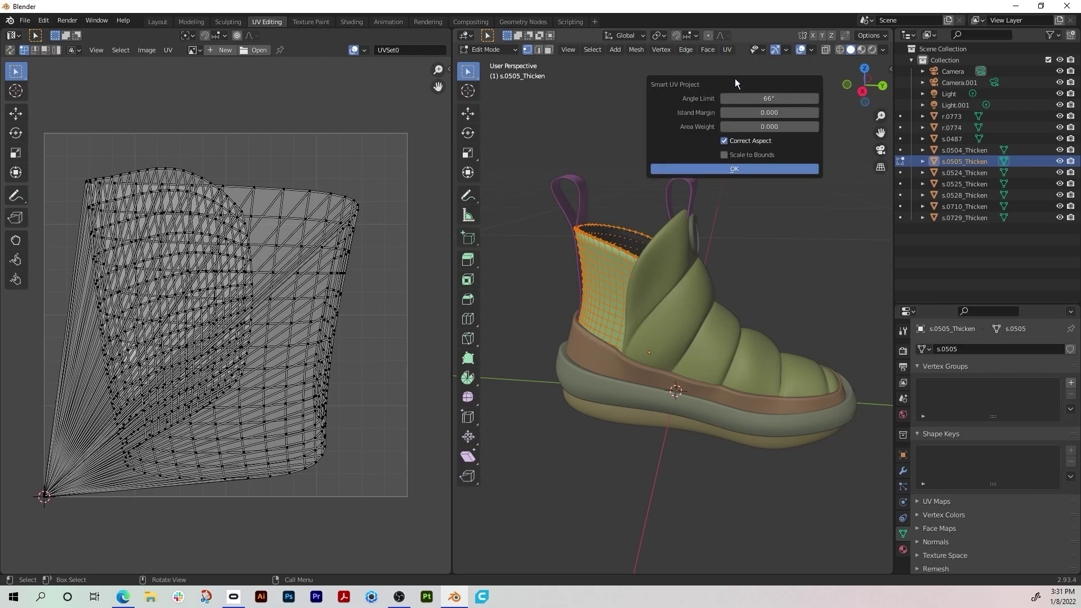
{"action": "left_click", "coordinate": [741, 167]}
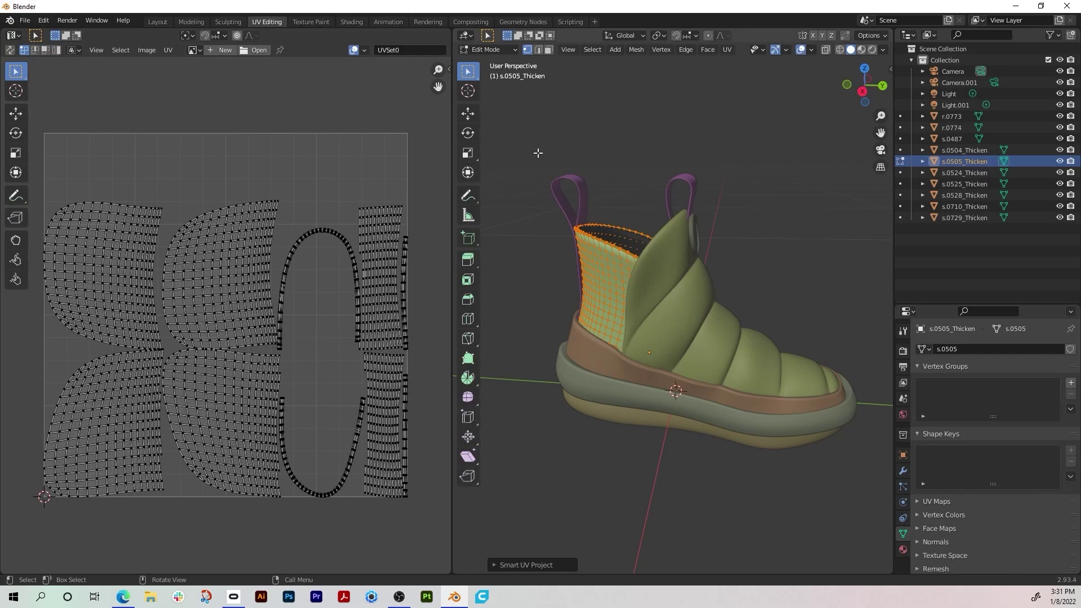
- Leave Edit Mode for the ankle collar and put the purple heel pull loop s.0525_Thicken into Edit Mode
{"action": "key", "text": "Tab"}
{"action": "left_click", "coordinate": [581, 195]}
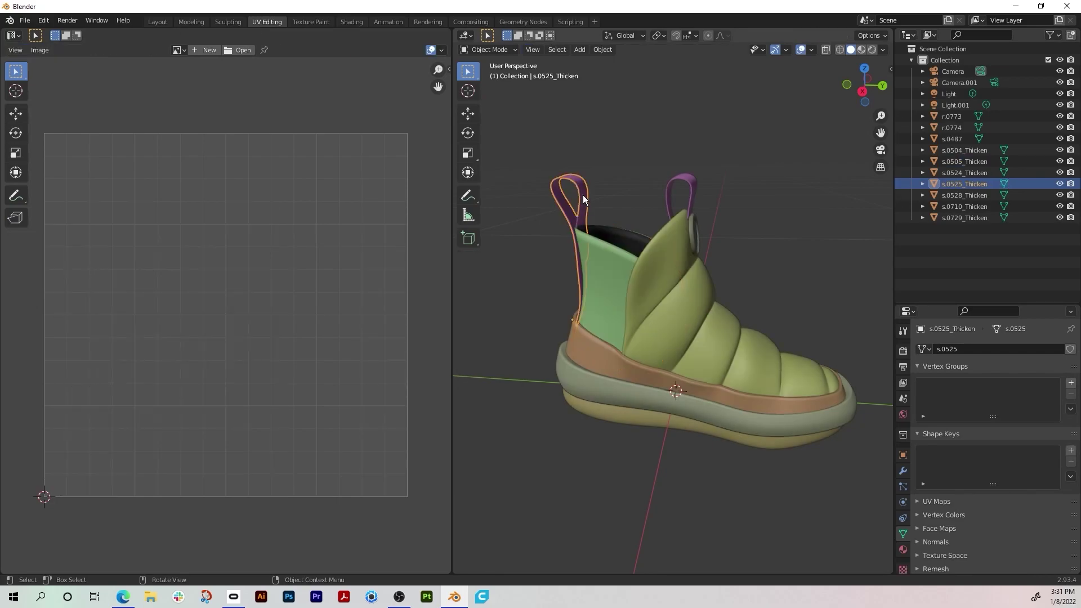
{"action": "key", "text": "Tab"}
- Try a Smart UV Project unwrap on the heel pull loop's mesh, and undo it
{"action": "left_click", "coordinate": [729, 49]}
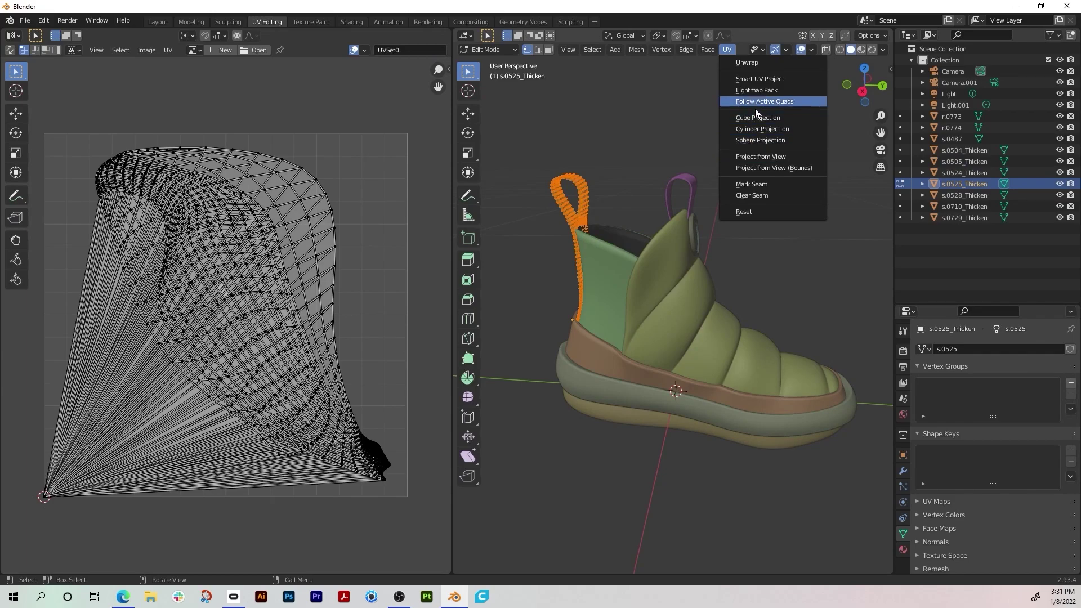
{"action": "left_click", "coordinate": [759, 79]}
{"action": "left_click", "coordinate": [764, 163]}
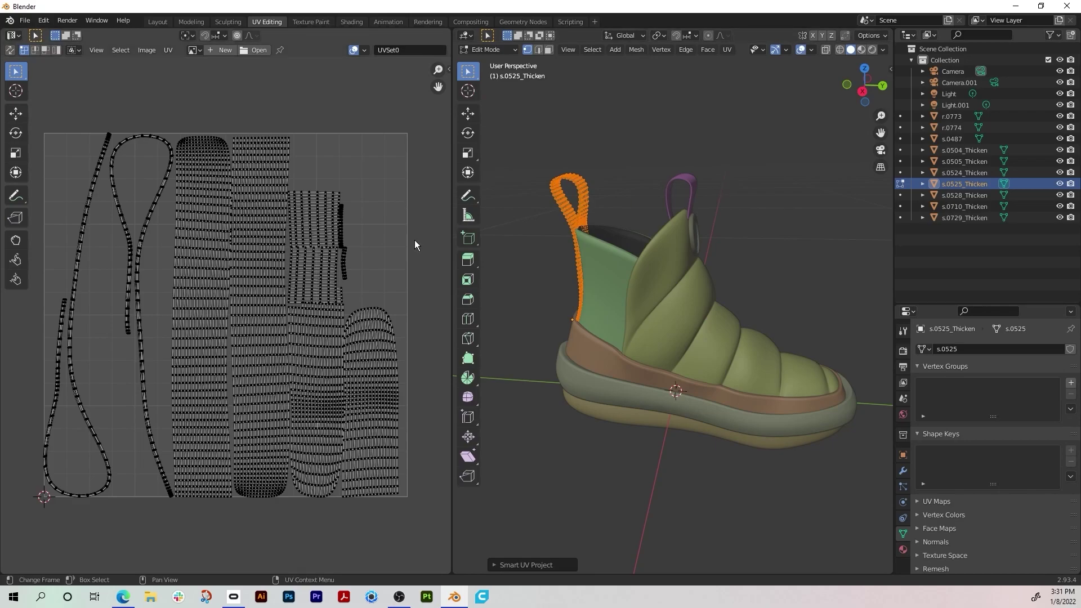
{"action": "key", "text": "ctrl+z"}
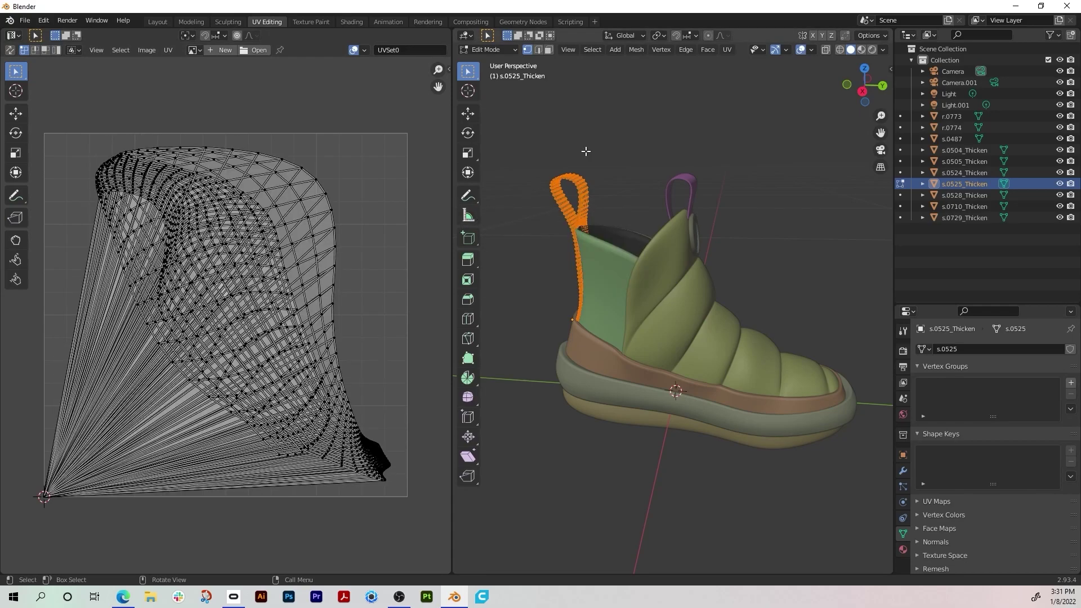
- Clear the heel pull loop's mesh selection and hide all other boot parts, both lights and Camera.001
{"action": "left_click", "coordinate": [531, 187]}
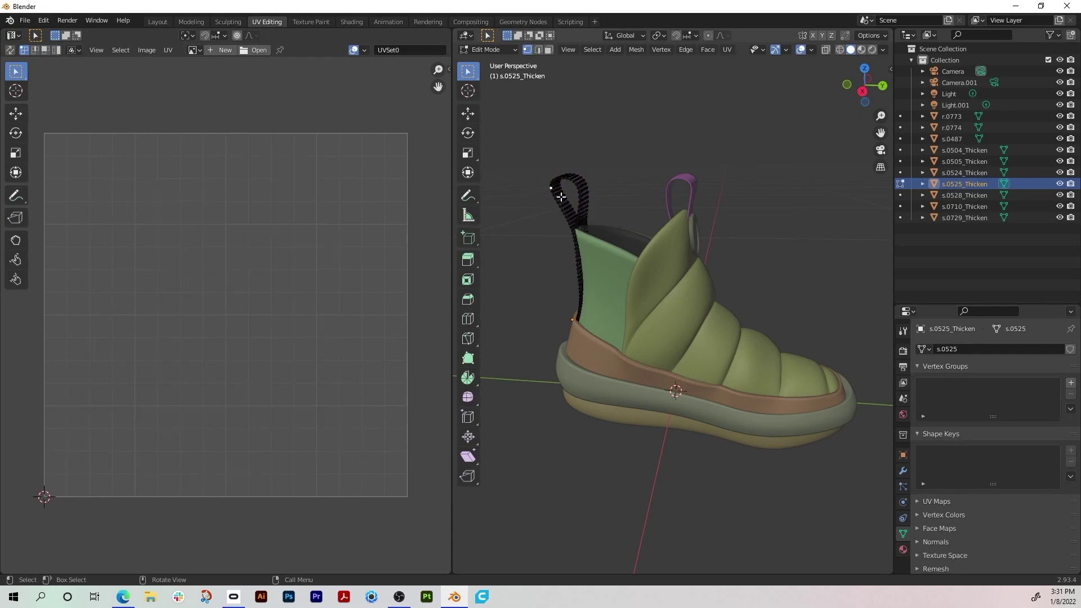
{"action": "scroll", "coordinate": [535, 191], "scroll_direction": "up", "scroll_amount": 3}
{"action": "middle_click_drag", "start_coordinate": [562, 169], "coordinate": [701, 260], "text": "shift"}
{"action": "scroll", "coordinate": [657, 255], "scroll_direction": "up", "scroll_amount": 2}
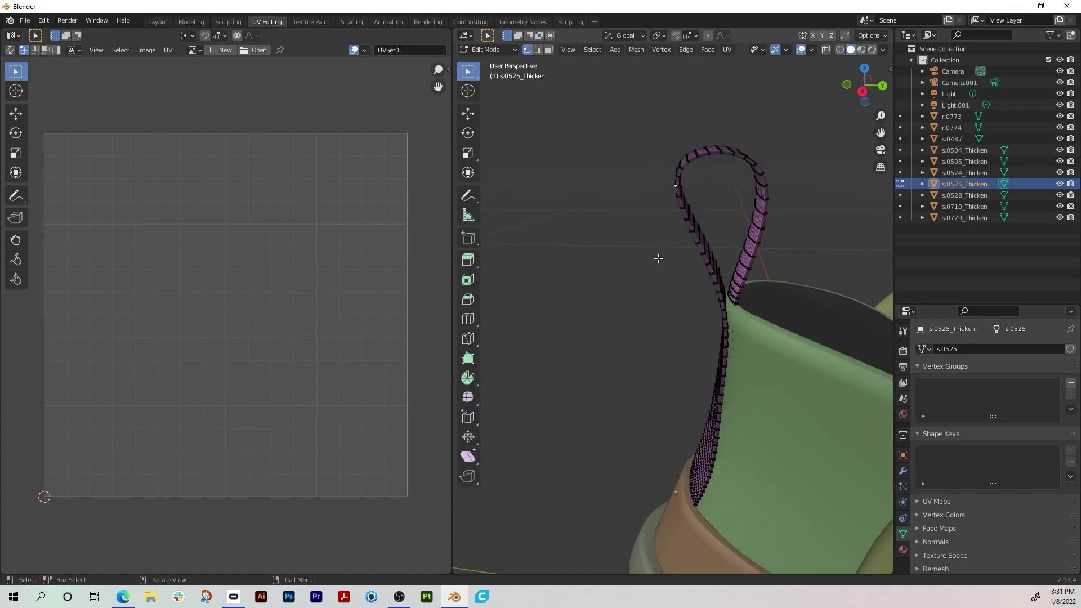
{"action": "scroll", "coordinate": [659, 258], "scroll_direction": "down", "scroll_amount": 3}
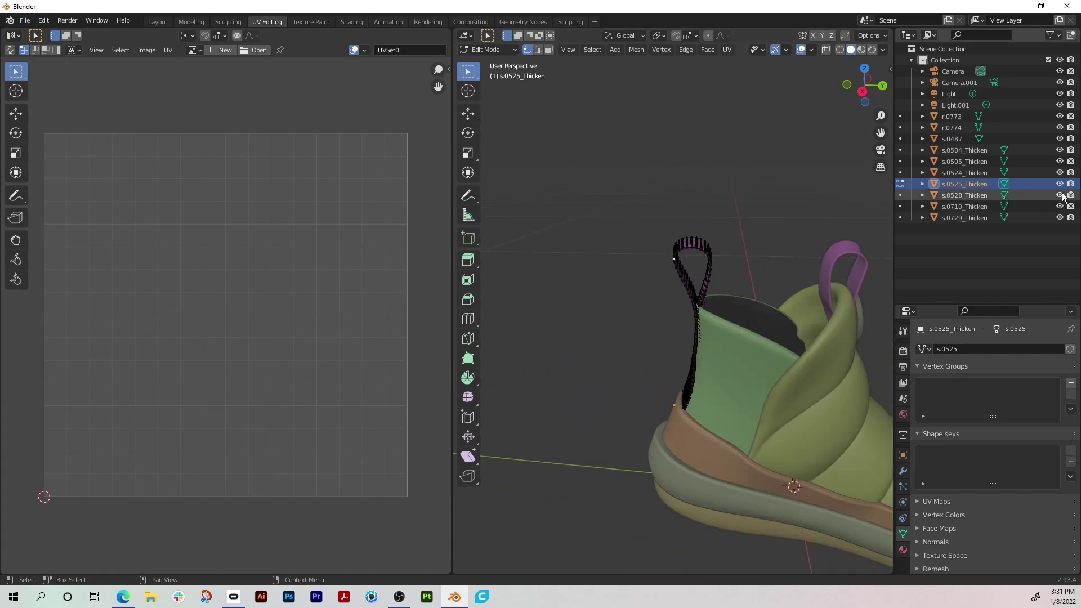
{"action": "left_click_drag", "start_coordinate": [1062, 193], "coordinate": [1061, 219]}
{"action": "left_click_drag", "start_coordinate": [1062, 171], "coordinate": [1064, 82]}
- Select the lengthwise edge loop along one side border of the heel pull loop's strap, starting from two neighbouring vertices
{"action": "scroll", "coordinate": [661, 258], "scroll_direction": "up", "scroll_amount": 5}
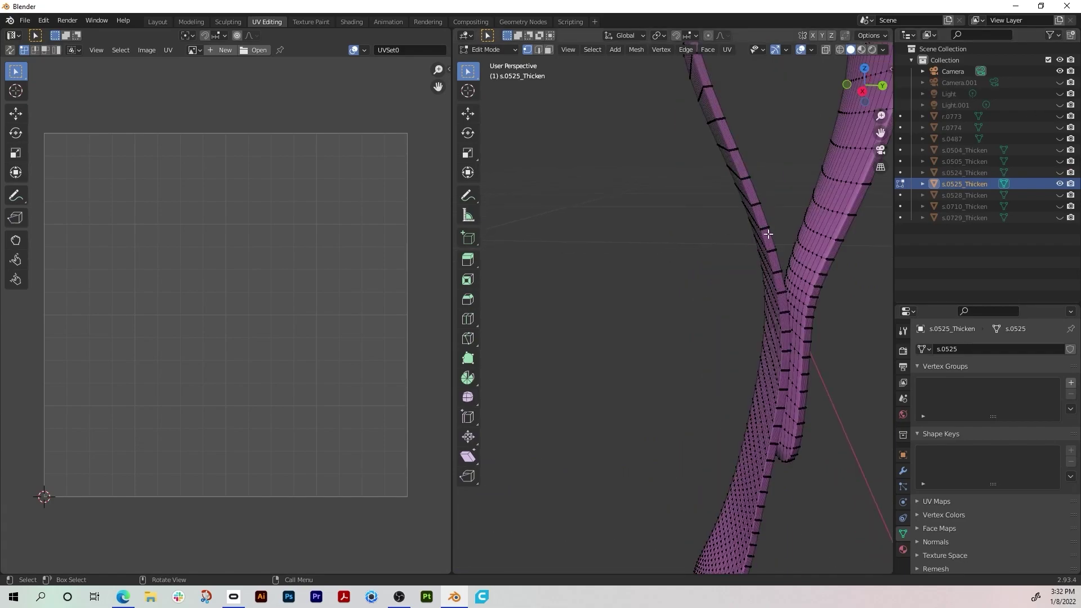
{"action": "scroll", "coordinate": [770, 253], "scroll_direction": "up", "scroll_amount": 2}
{"action": "scroll", "coordinate": [769, 254], "scroll_direction": "down", "scroll_amount": 1}
{"action": "middle_click_drag", "start_coordinate": [768, 268], "coordinate": [694, 321], "text": "shift"}
{"action": "scroll", "coordinate": [707, 395], "scroll_direction": "up", "scroll_amount": 3}
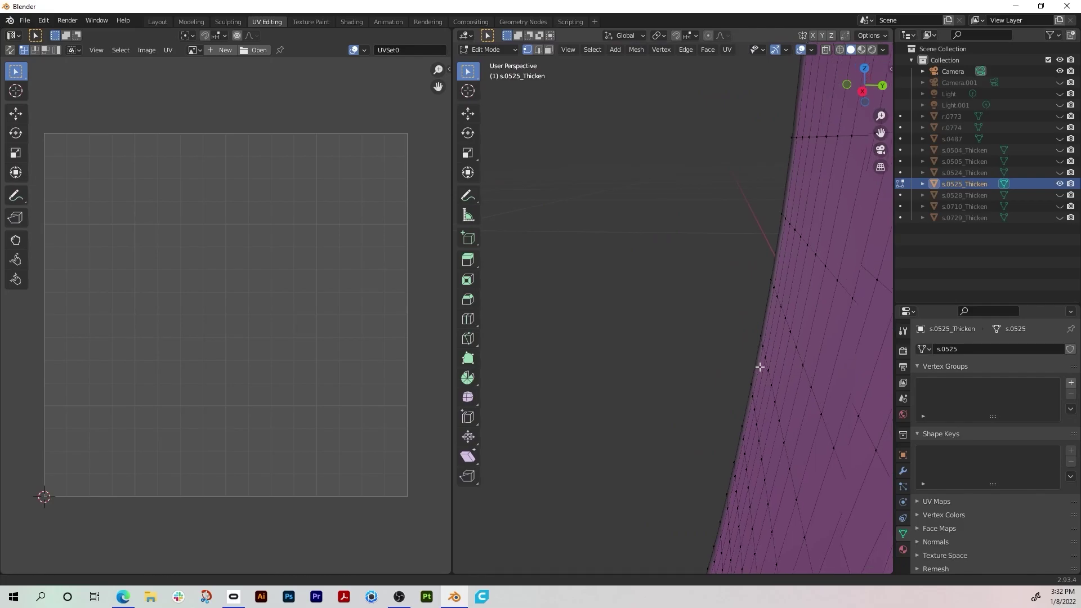
{"action": "scroll", "coordinate": [760, 366], "scroll_direction": "down", "scroll_amount": 2}
{"action": "scroll", "coordinate": [716, 338], "scroll_direction": "up", "scroll_amount": 1}
{"action": "scroll", "coordinate": [740, 338], "scroll_direction": "up", "scroll_amount": 3}
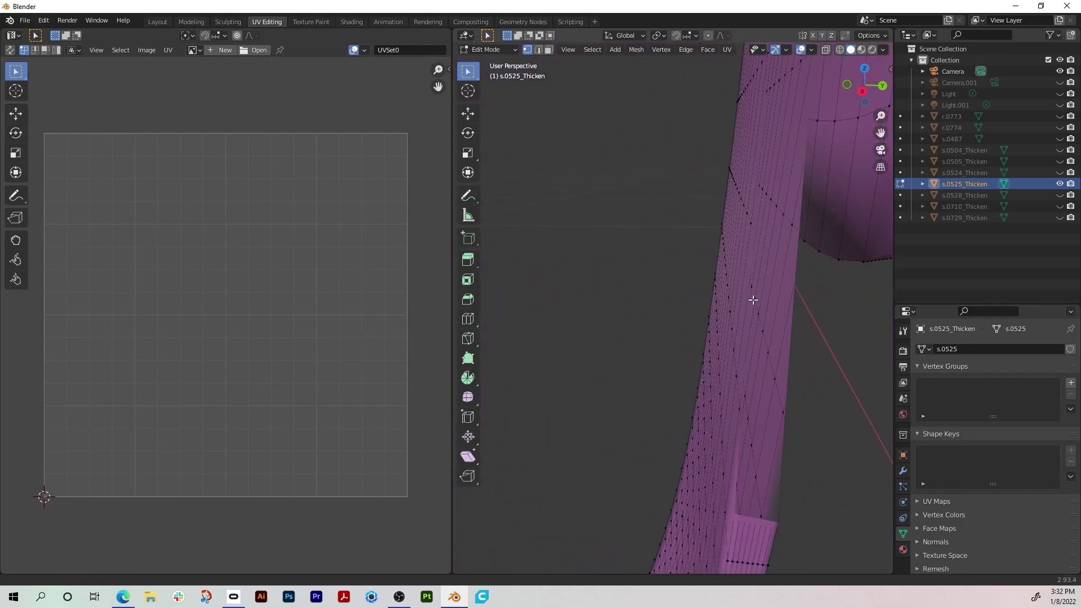
{"action": "left_click", "coordinate": [722, 380]}
{"action": "left_click", "coordinate": [733, 279], "text": "shift"}
{"action": "left_click", "coordinate": [592, 49]}
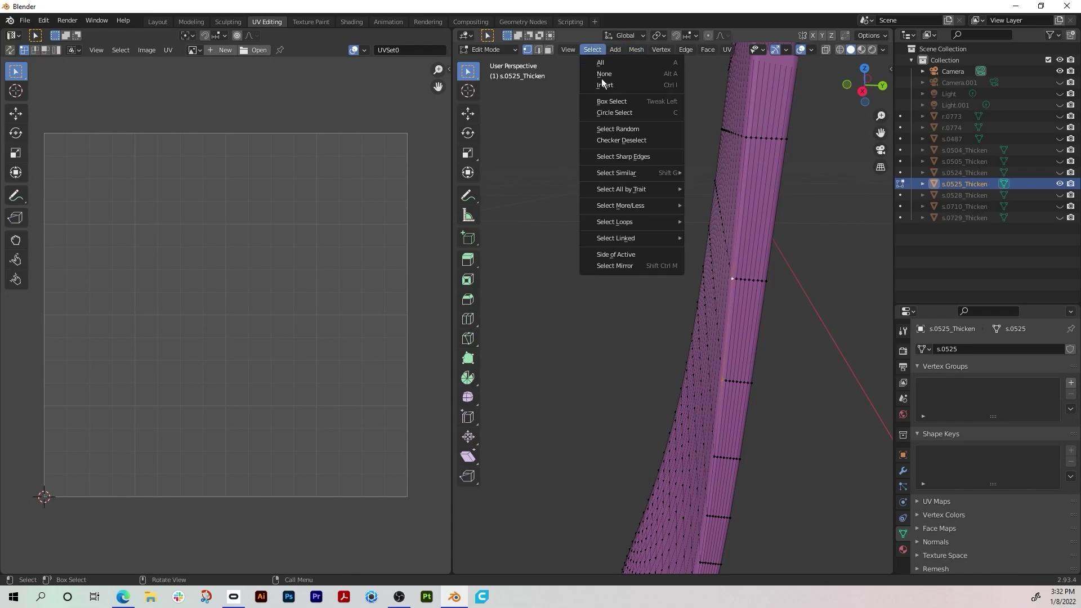
{"action": "mouse_move", "coordinate": [623, 221]}
{"action": "left_click", "coordinate": [703, 220]}
{"action": "scroll", "coordinate": [726, 317], "scroll_direction": "down", "scroll_amount": 4}
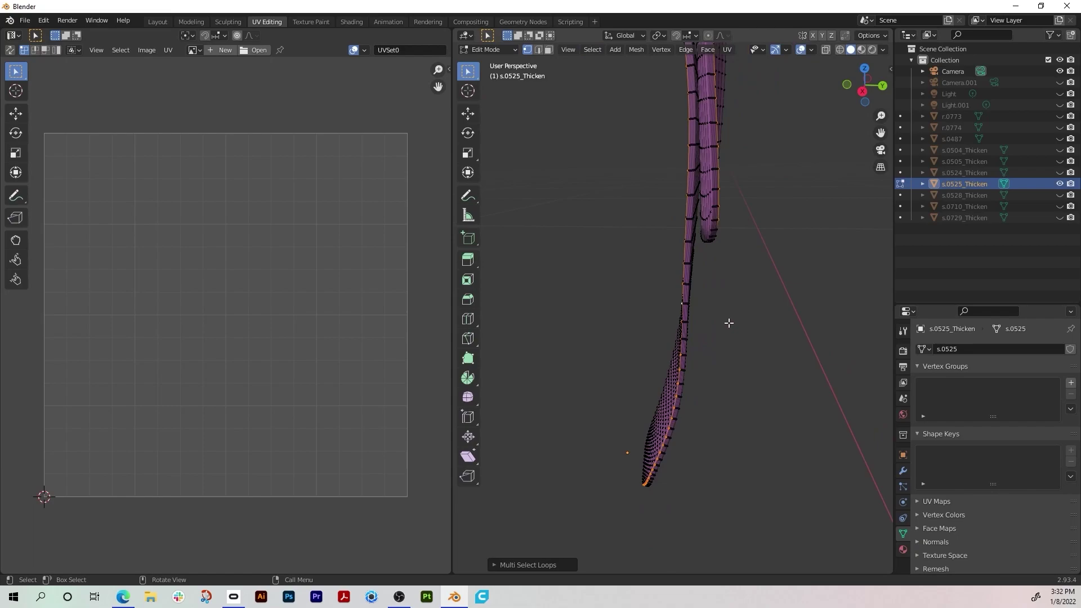
- Add the corner vertices at the strap's folded-over end and extend the selection with the edge loop across that end
{"action": "middle_click_drag", "start_coordinate": [714, 277], "coordinate": [535, 272]}
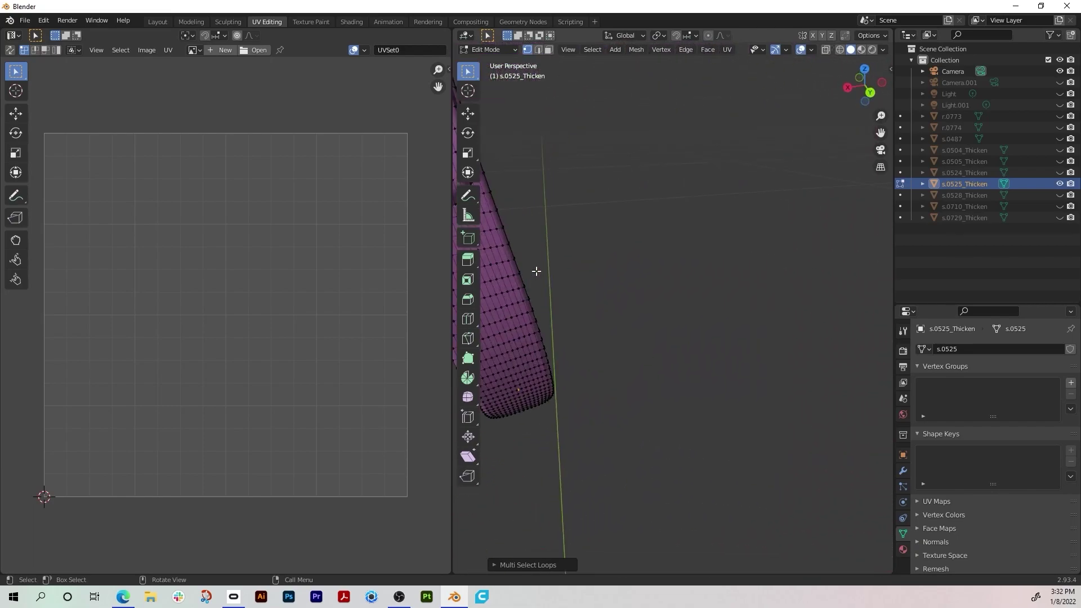
{"action": "middle_click_drag", "start_coordinate": [549, 234], "coordinate": [718, 265]}
{"action": "scroll", "coordinate": [711, 268], "scroll_direction": "up", "scroll_amount": 3}
{"action": "scroll", "coordinate": [711, 268], "scroll_direction": "up", "scroll_amount": 1}
{"action": "middle_click_drag", "start_coordinate": [751, 174], "coordinate": [701, 257], "text": "shift"}
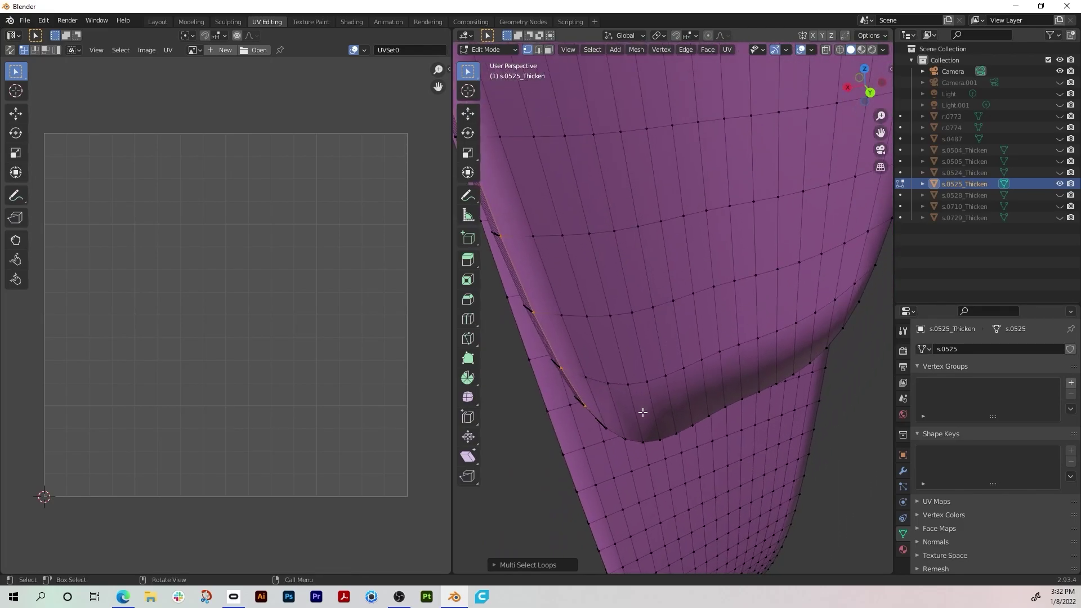
{"action": "left_click", "coordinate": [606, 428], "text": "shift"}
{"action": "left_click", "coordinate": [624, 438], "text": "shift"}
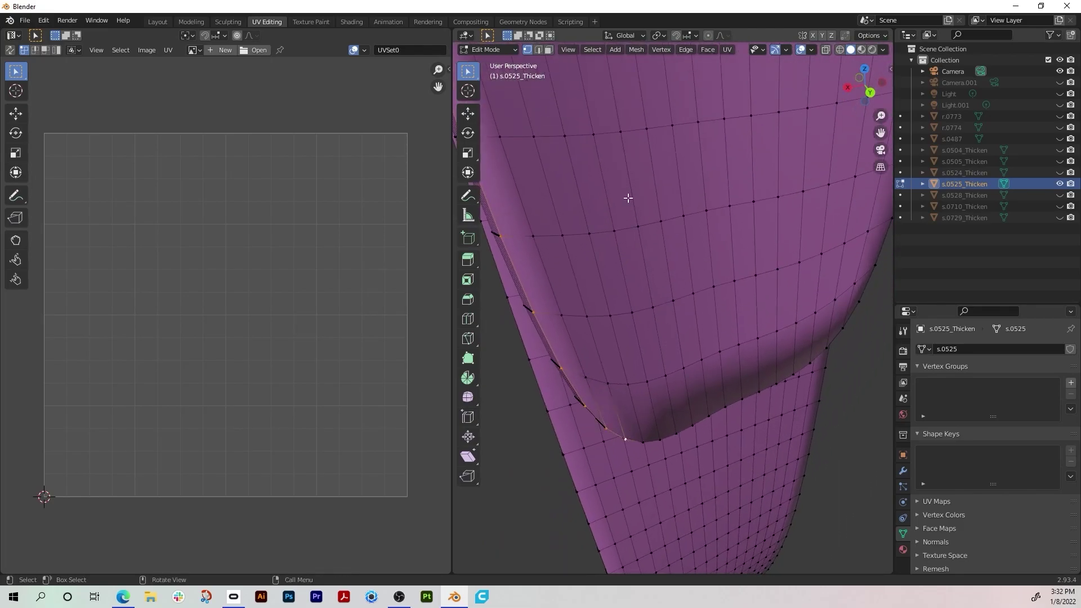
{"action": "left_click", "coordinate": [592, 50]}
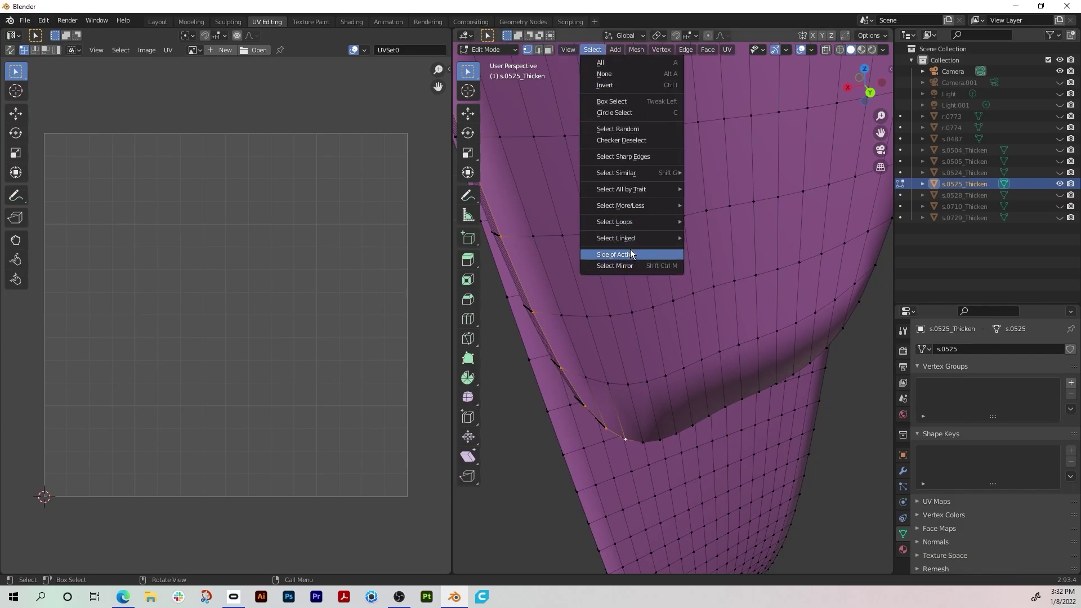
{"action": "left_click", "coordinate": [712, 221]}
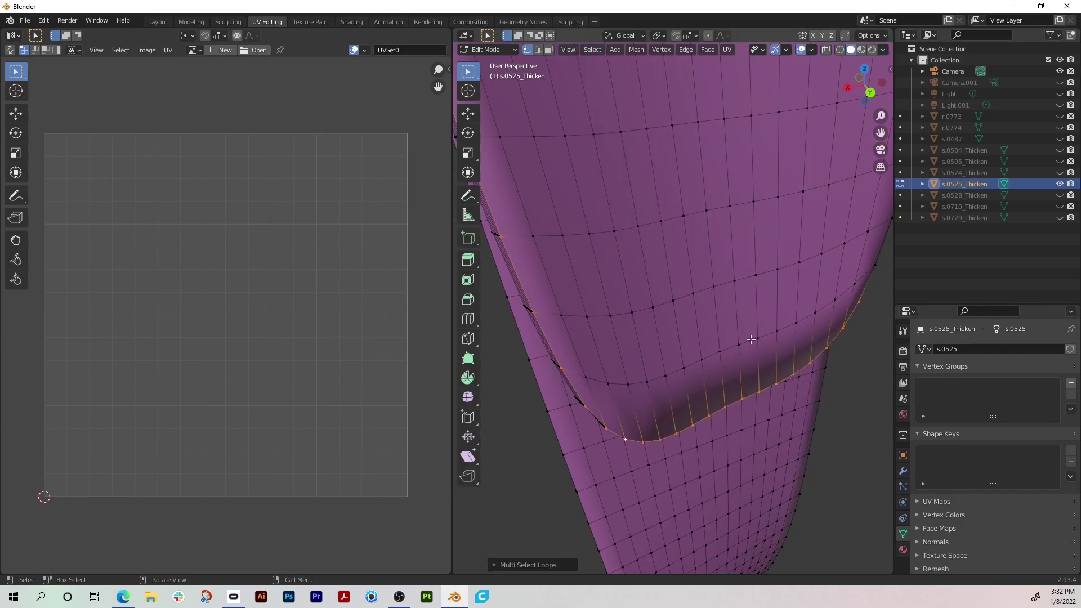
- Add the vertices past the opposite corner of the folded-over end and continue the edge loop selection along the strap's other side border
{"action": "scroll", "coordinate": [750, 339], "scroll_direction": "down", "scroll_amount": 5}
{"action": "middle_click_drag", "start_coordinate": [751, 339], "coordinate": [604, 330]}
{"action": "scroll", "coordinate": [719, 357], "scroll_direction": "up", "scroll_amount": 6}
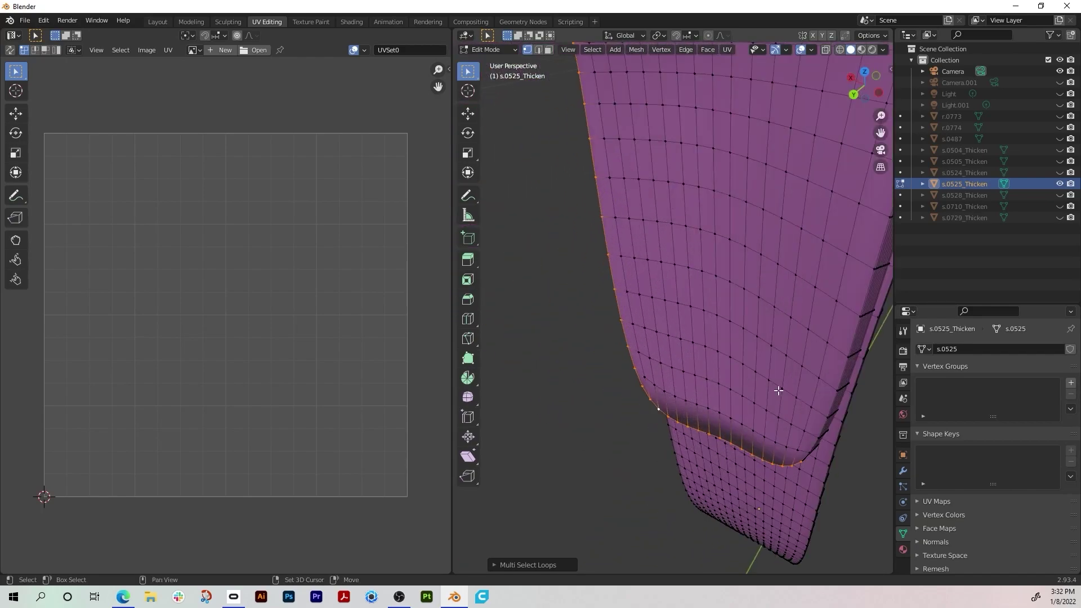
{"action": "middle_click_drag", "start_coordinate": [742, 382], "coordinate": [734, 372], "text": "shift"}
{"action": "scroll", "coordinate": [723, 434], "scroll_direction": "up", "scroll_amount": 2}
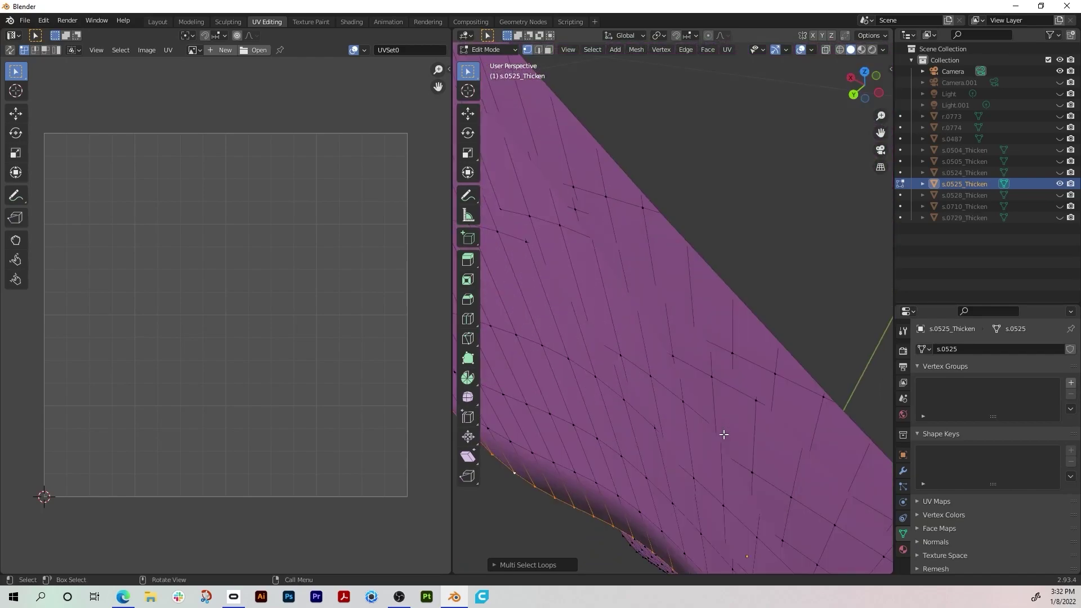
{"action": "scroll", "coordinate": [724, 432], "scroll_direction": "down", "scroll_amount": 1}
{"action": "middle_click_drag", "start_coordinate": [723, 430], "coordinate": [711, 428], "text": "shift"}
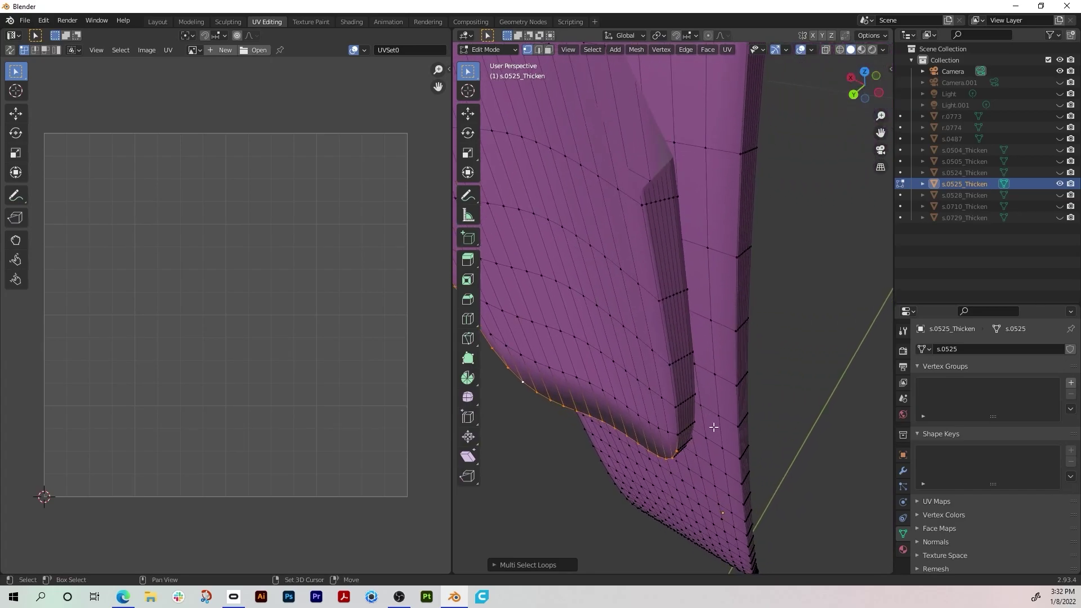
{"action": "left_click", "coordinate": [678, 435], "text": "shift"}
{"action": "left_click", "coordinate": [677, 405], "text": "shift"}
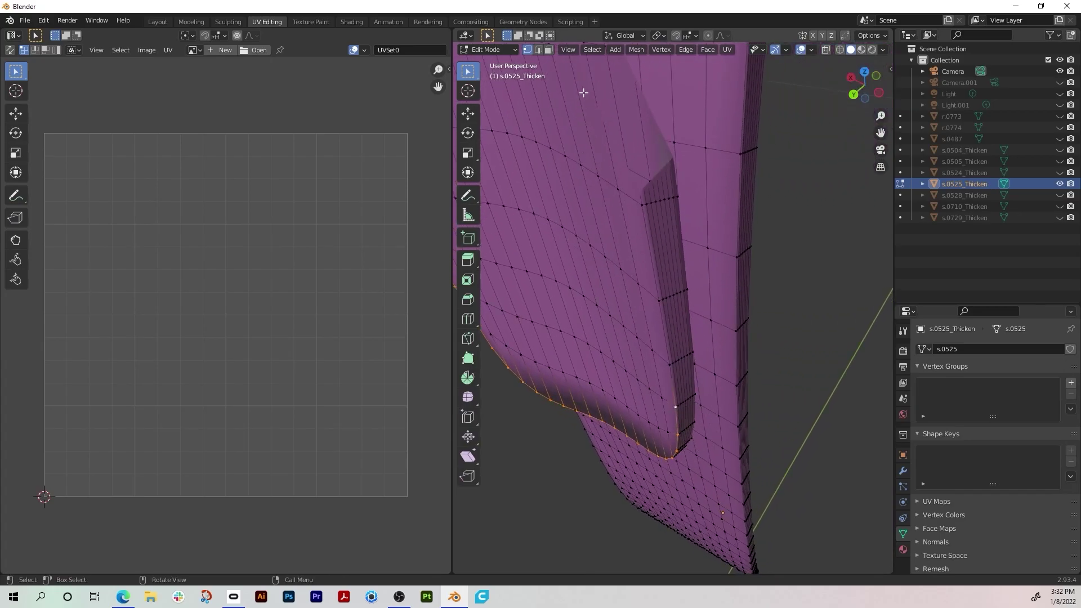
{"action": "left_click", "coordinate": [594, 50]}
{"action": "mouse_move", "coordinate": [627, 222]}
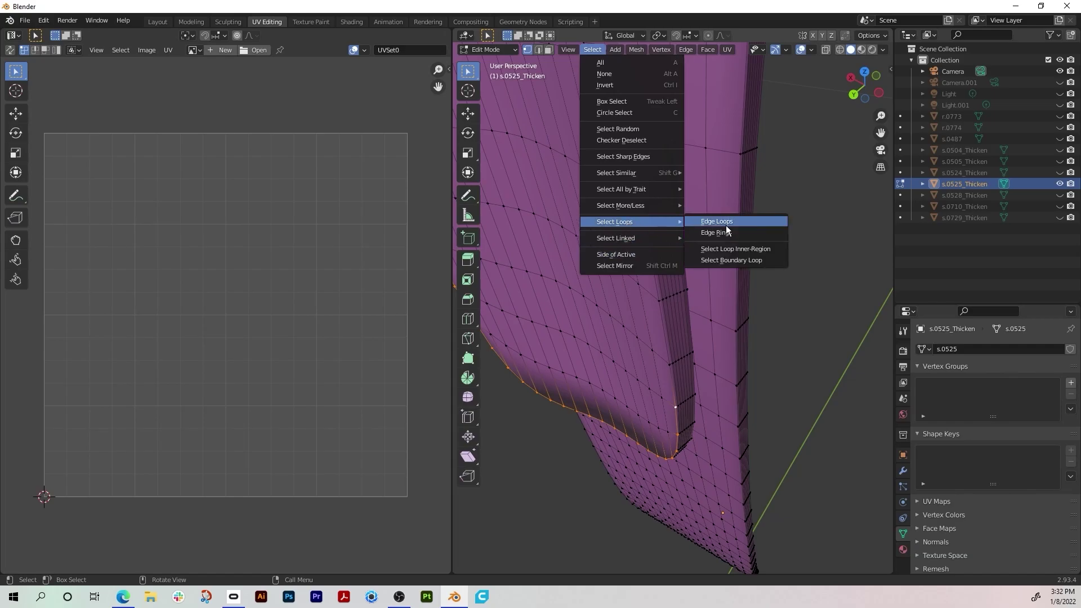
{"action": "left_click", "coordinate": [724, 225]}
- Add the border vertices at the strap's lower end and extend the loop selection around that end
{"action": "scroll", "coordinate": [751, 377], "scroll_direction": "down", "scroll_amount": 2}
{"action": "middle_click_drag", "start_coordinate": [751, 377], "coordinate": [718, 301]}
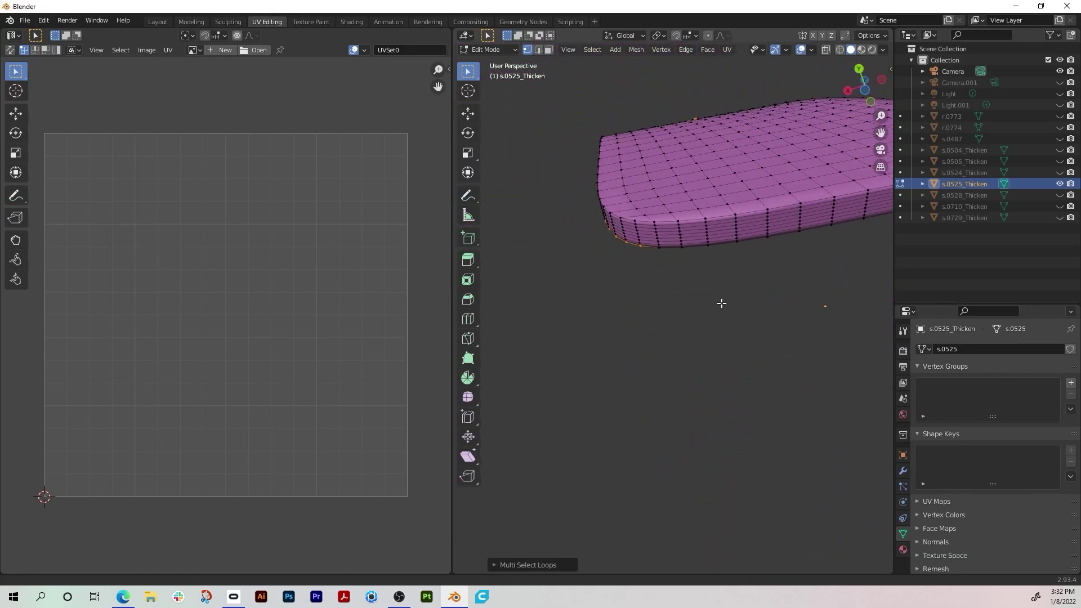
{"action": "left_click", "coordinate": [659, 248], "text": "shift"}
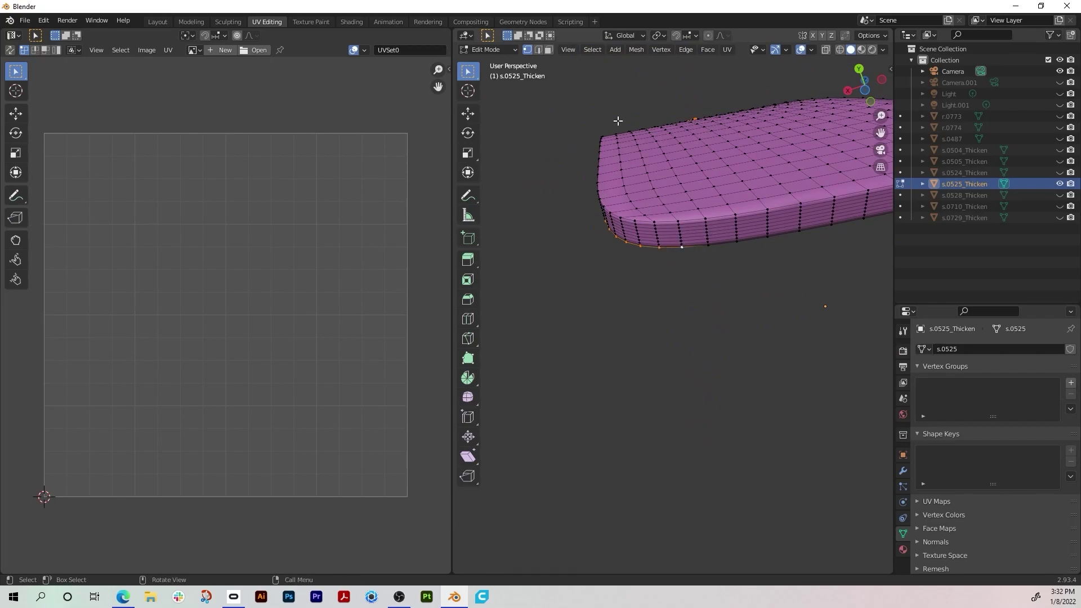
{"action": "left_click", "coordinate": [592, 50]}
{"action": "mouse_move", "coordinate": [627, 229]}
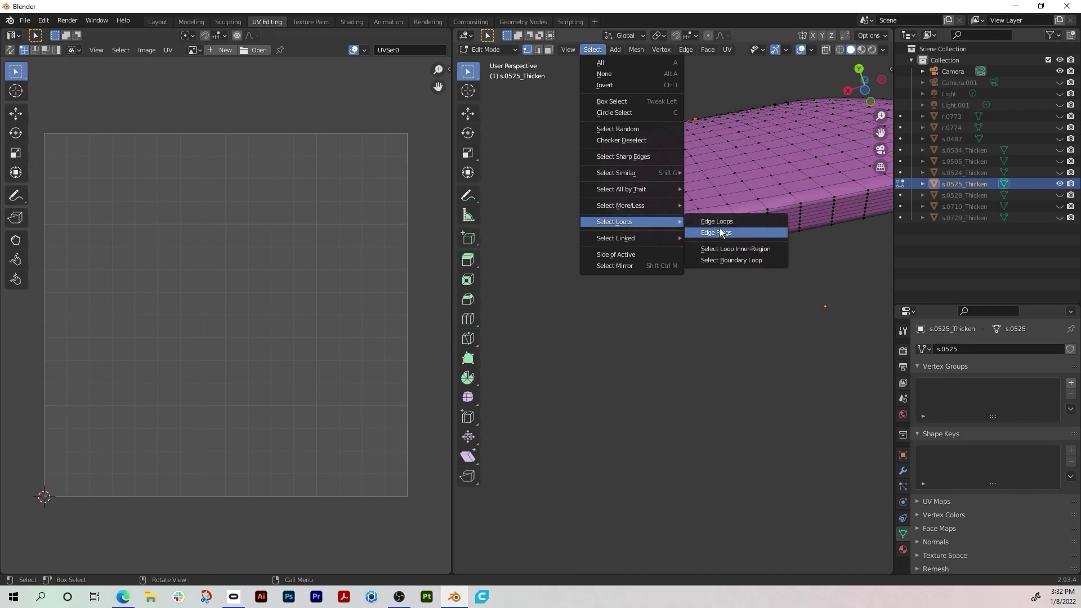
{"action": "left_click", "coordinate": [728, 233]}
{"action": "scroll", "coordinate": [739, 320], "scroll_direction": "down", "scroll_amount": 4}
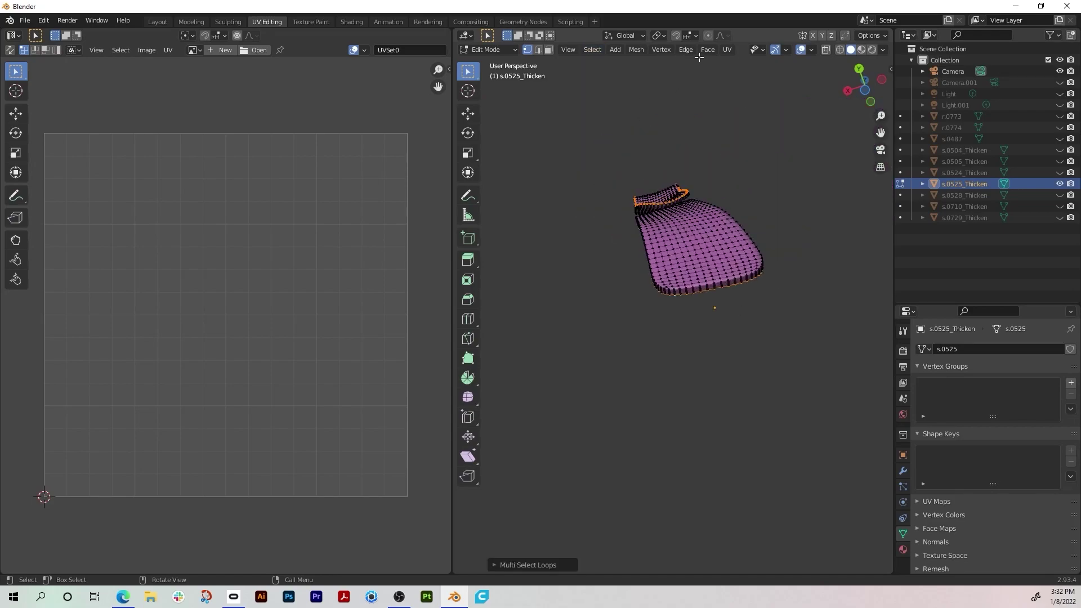
- Mark the selected border edges as a seam, and unwrap the heel pull loop's entire mesh
{"action": "left_click", "coordinate": [726, 49]}
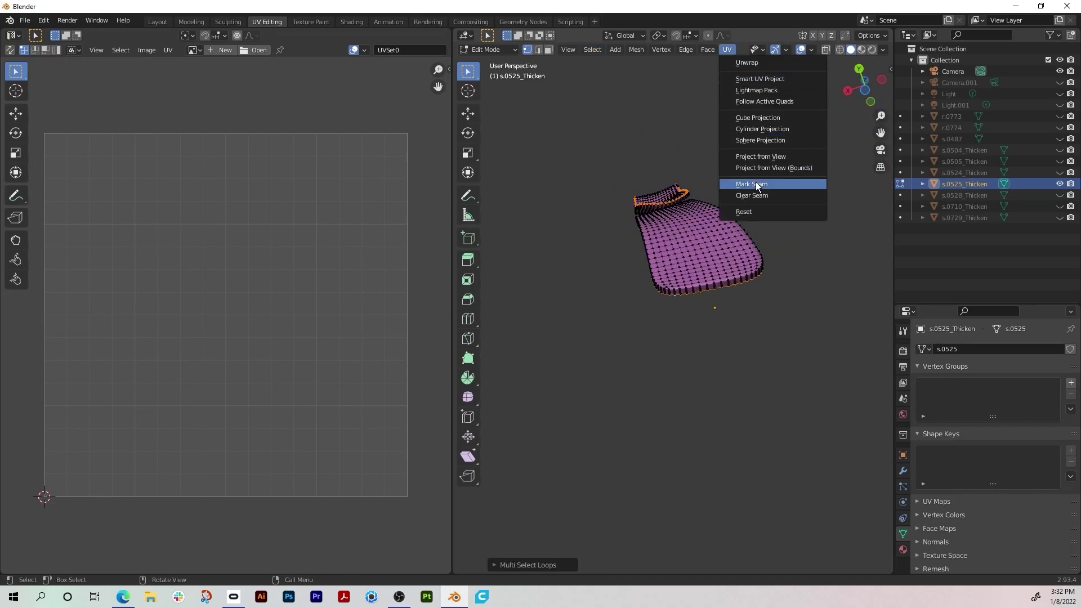
{"action": "left_click", "coordinate": [757, 185]}
{"action": "key", "text": "a"}
{"action": "left_click", "coordinate": [728, 50]}
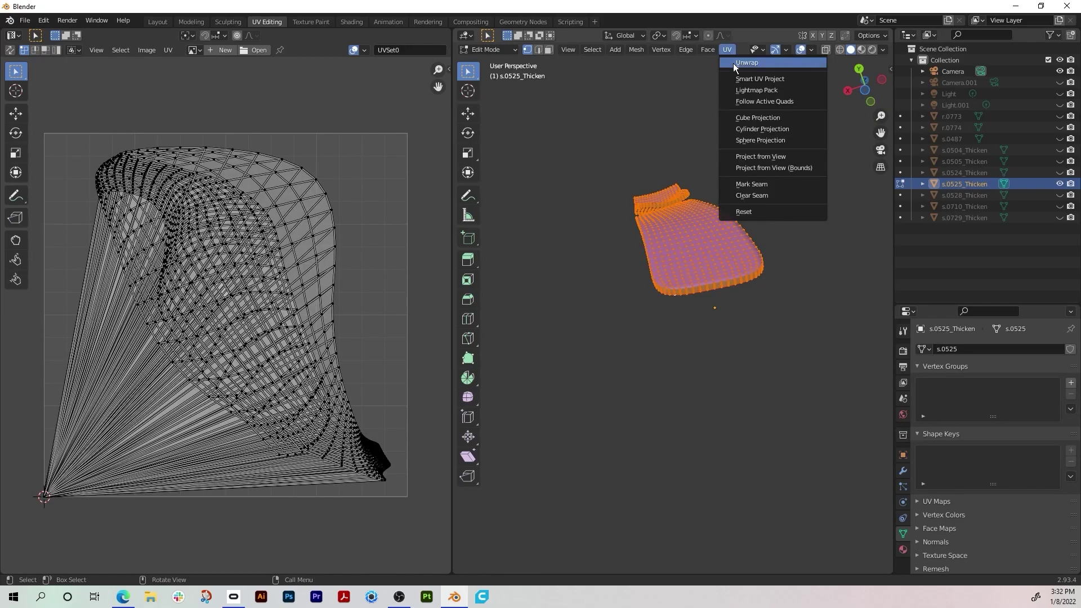
{"action": "left_click", "coordinate": [732, 63]}
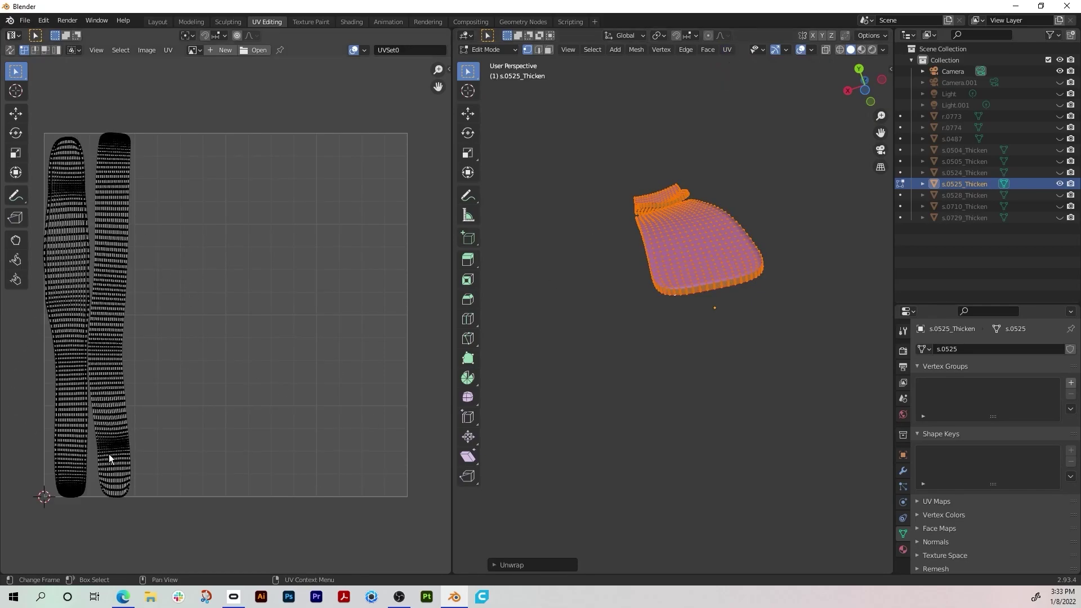
{"action": "middle_click_drag", "start_coordinate": [724, 302], "coordinate": [757, 289]}
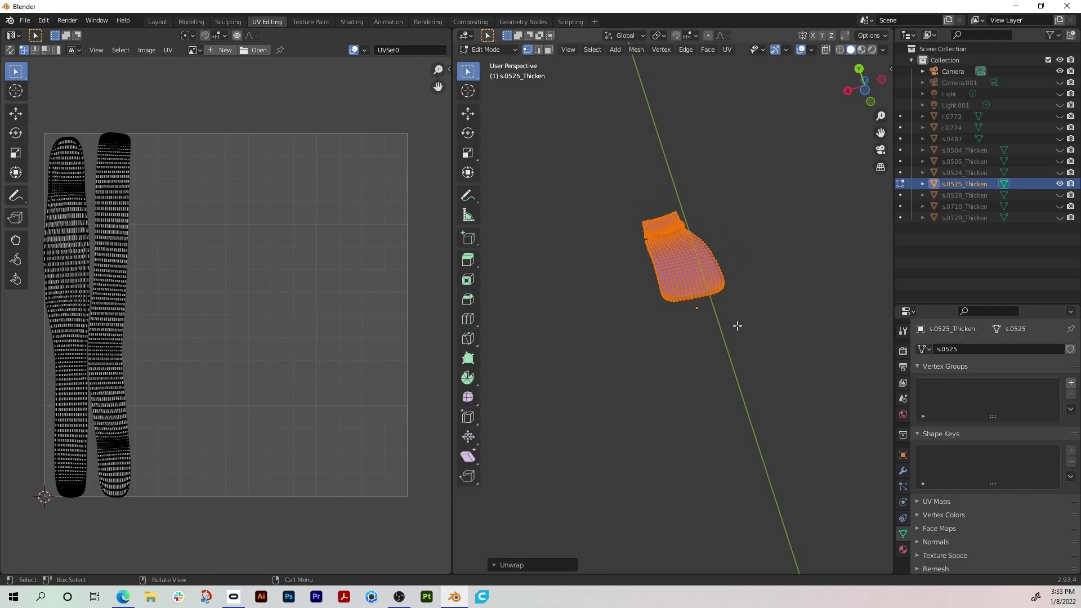
- Leave Edit Mode for the heel pull loop and unhide all other boot parts, both lights and Camera.001
{"action": "key", "text": "Tab"}
{"action": "left_click_drag", "start_coordinate": [1058, 195], "coordinate": [1058, 218]}
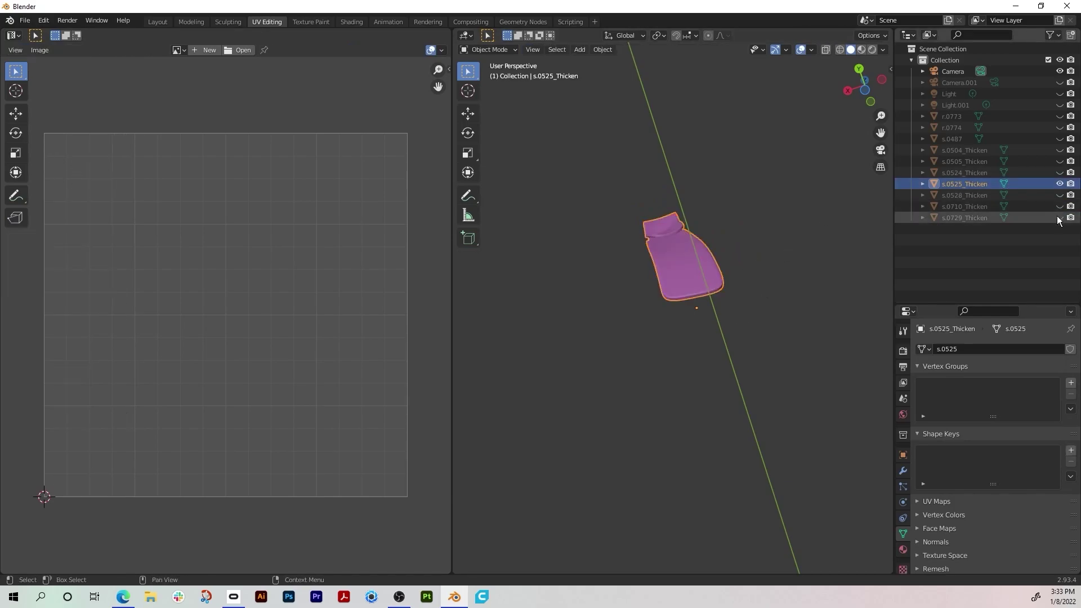
{"action": "left_click_drag", "start_coordinate": [1059, 177], "coordinate": [1059, 82]}
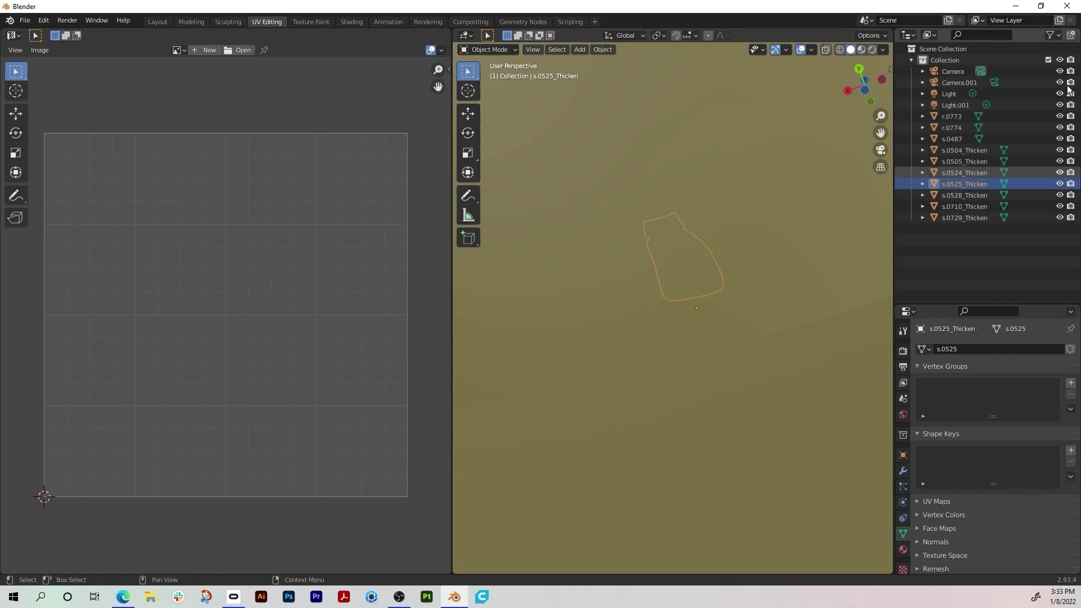
- Unwrap the brown band s.0528_Thicken in Edit Mode using Smart UV Project with a 66° angle limit and zero island margin
{"action": "scroll", "coordinate": [785, 310], "scroll_direction": "down", "scroll_amount": 4}
{"action": "mouse_move", "coordinate": [785, 312]}
{"action": "middle_mouse_down"}
{"action": "mouse_move", "coordinate": [795, 347]}
{"action": "mouse_move", "coordinate": [721, 279]}
{"action": "mouse_move", "coordinate": [819, 307]}
{"action": "mouse_move", "coordinate": [787, 303]}
{"action": "middle_mouse_up"}
{"action": "scroll", "coordinate": [788, 304], "scroll_direction": "up", "scroll_amount": 2}
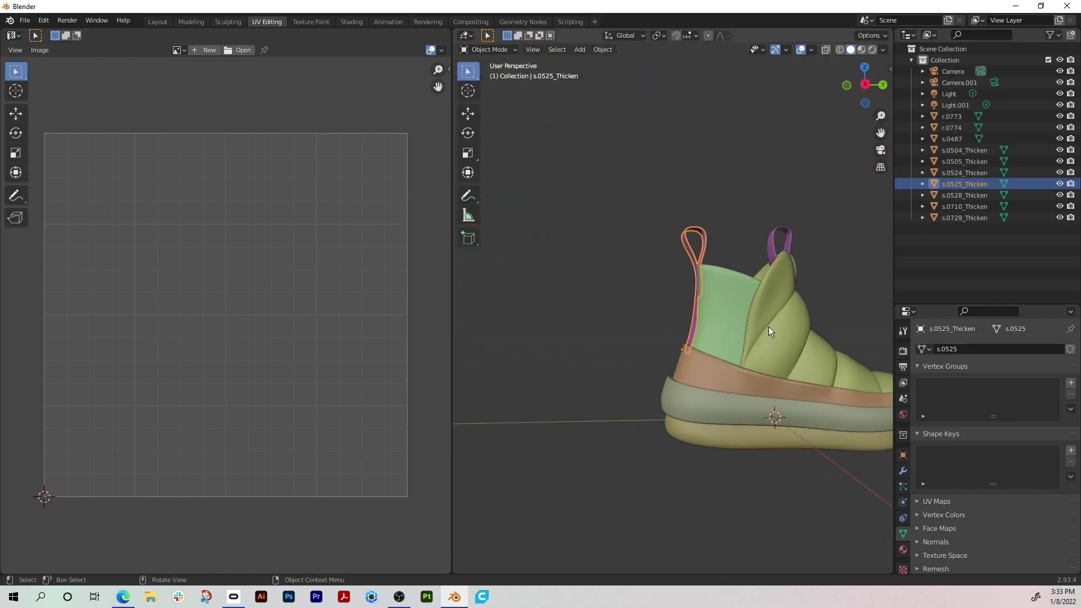
{"action": "left_click", "coordinate": [718, 370]}
{"action": "key", "text": "Tab"}
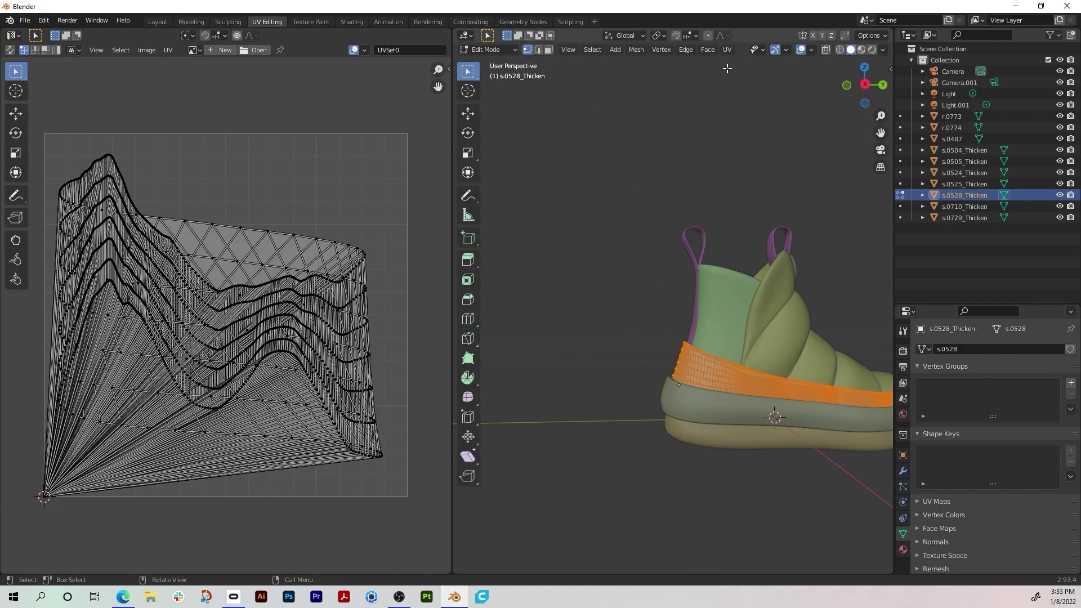
{"action": "left_click", "coordinate": [726, 49]}
{"action": "left_click", "coordinate": [748, 78]}
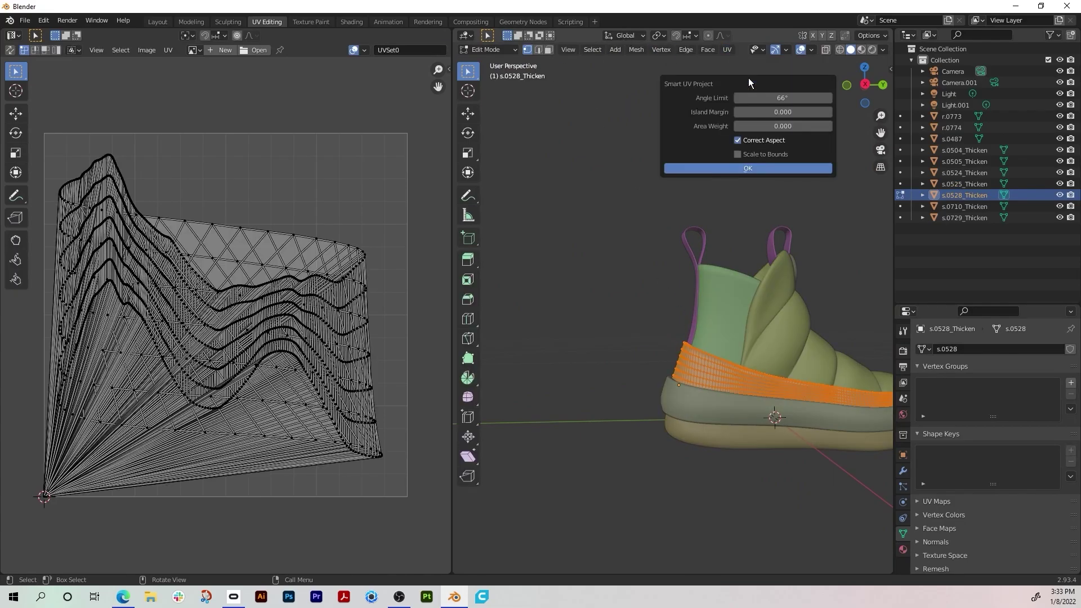
{"action": "left_click", "coordinate": [777, 169]}
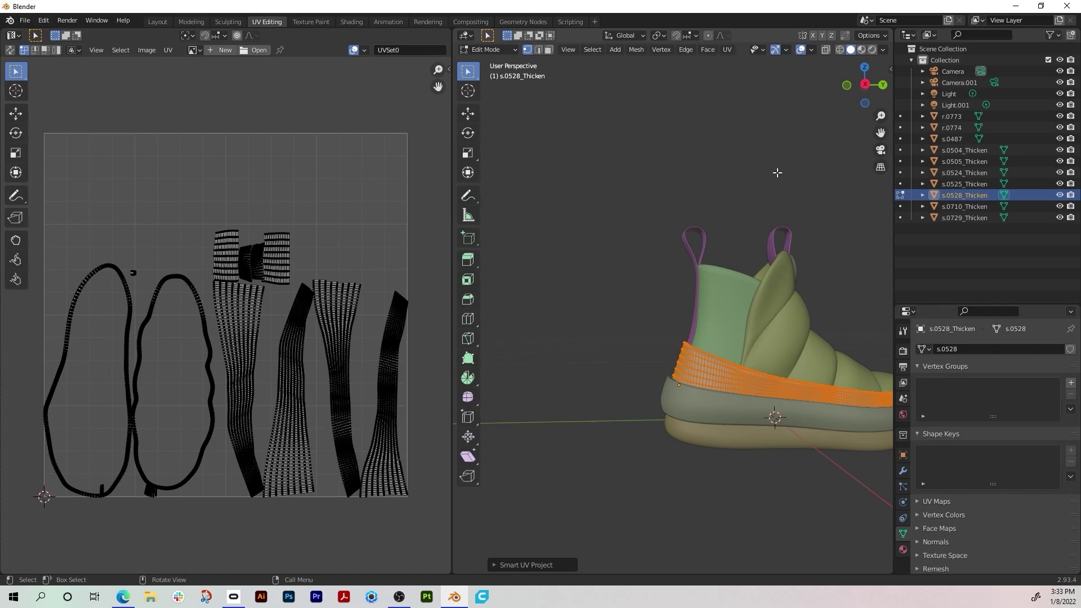
{"action": "key", "text": "Tab"}
- Unwrap the grey-green midsole s.0710_Thicken in Edit Mode using Smart UV Project with a 66° angle limit and zero island margin
{"action": "left_click", "coordinate": [730, 416]}
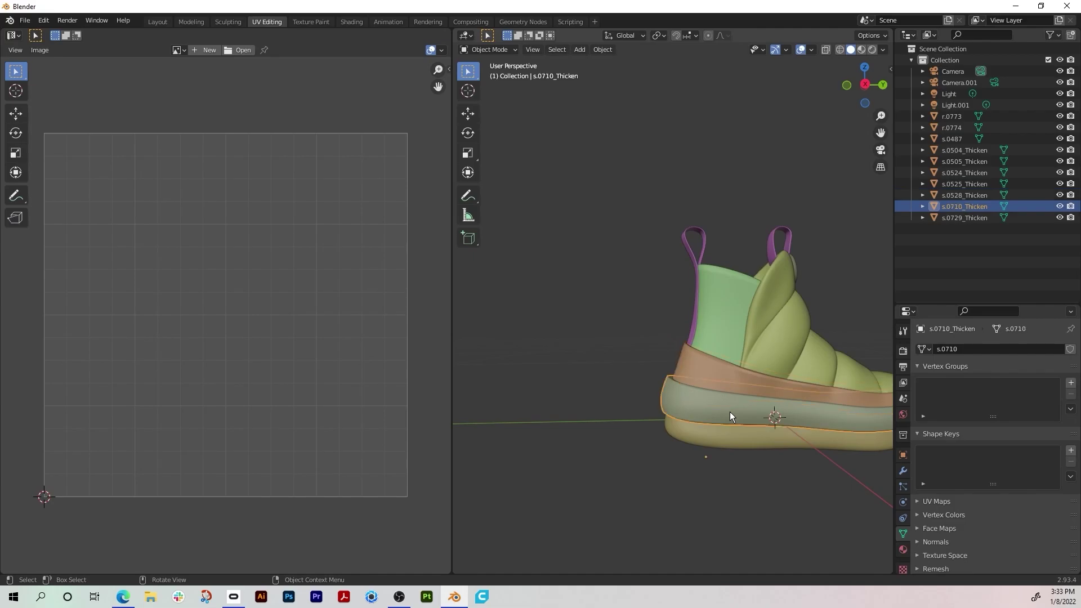
{"action": "key", "text": "Tab"}
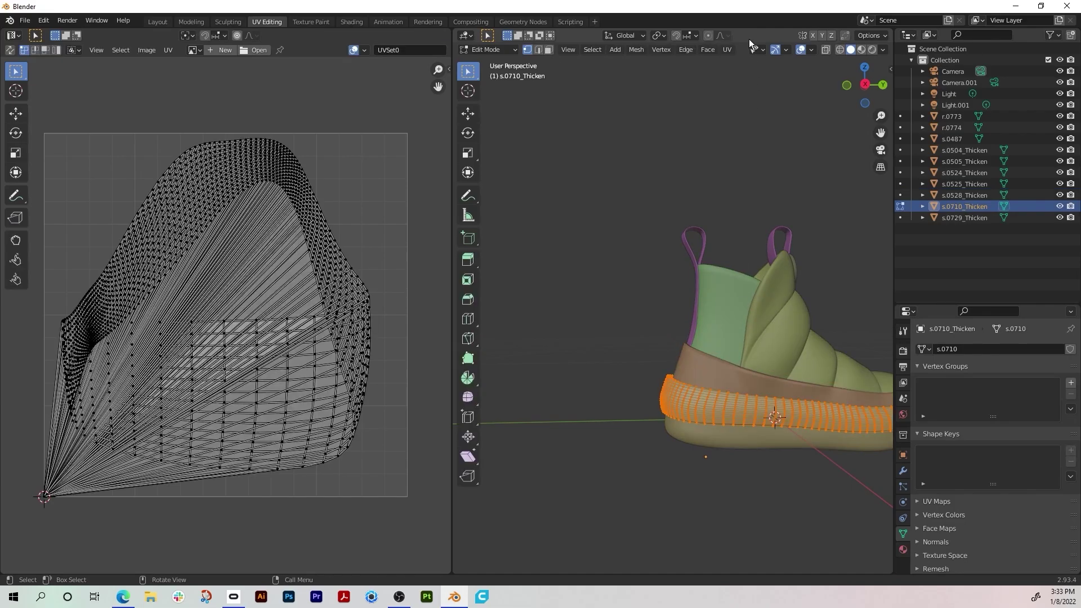
{"action": "left_click", "coordinate": [730, 51]}
{"action": "left_click", "coordinate": [738, 80]}
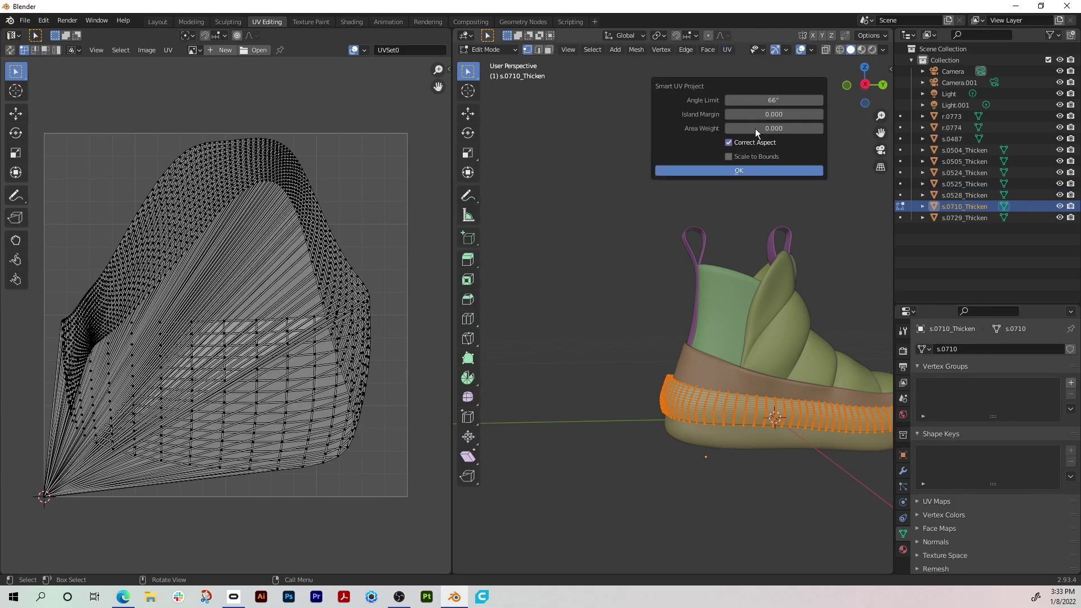
{"action": "left_click", "coordinate": [754, 170]}
{"action": "key", "text": "Tab"}
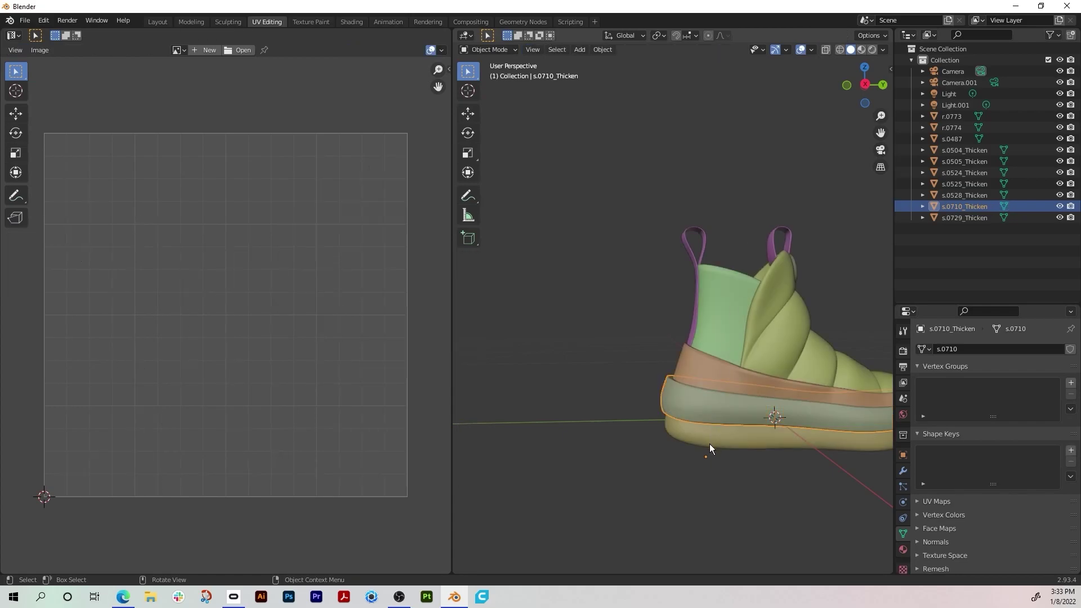
- Hide the green outer ankle collar s.0505_Thicken
{"action": "left_click", "coordinate": [710, 446]}
{"action": "scroll", "coordinate": [717, 377], "scroll_direction": "up", "scroll_amount": 1}
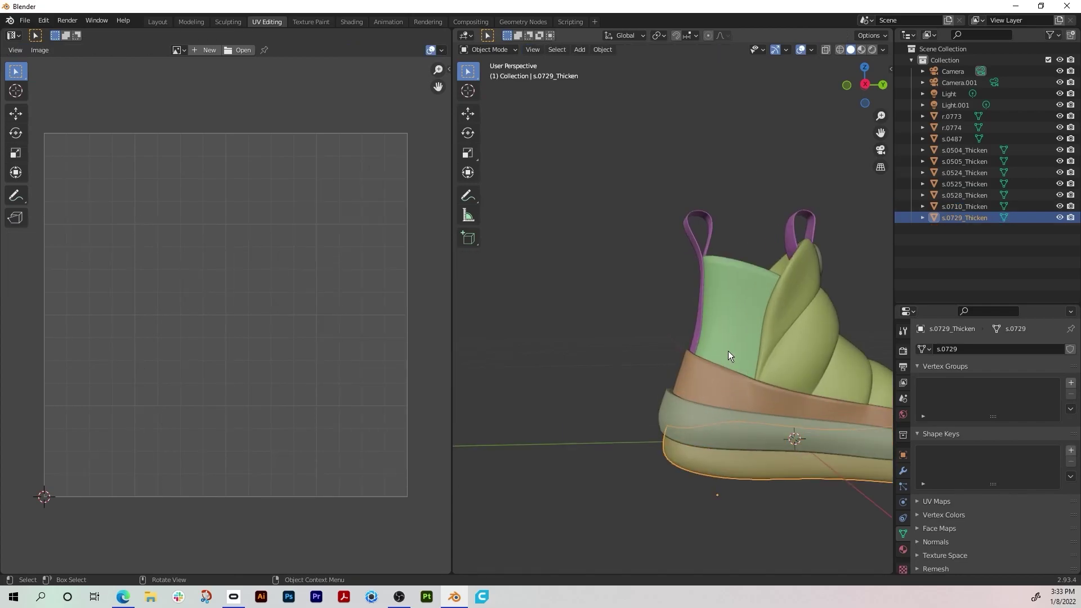
{"action": "left_click", "coordinate": [727, 355]}
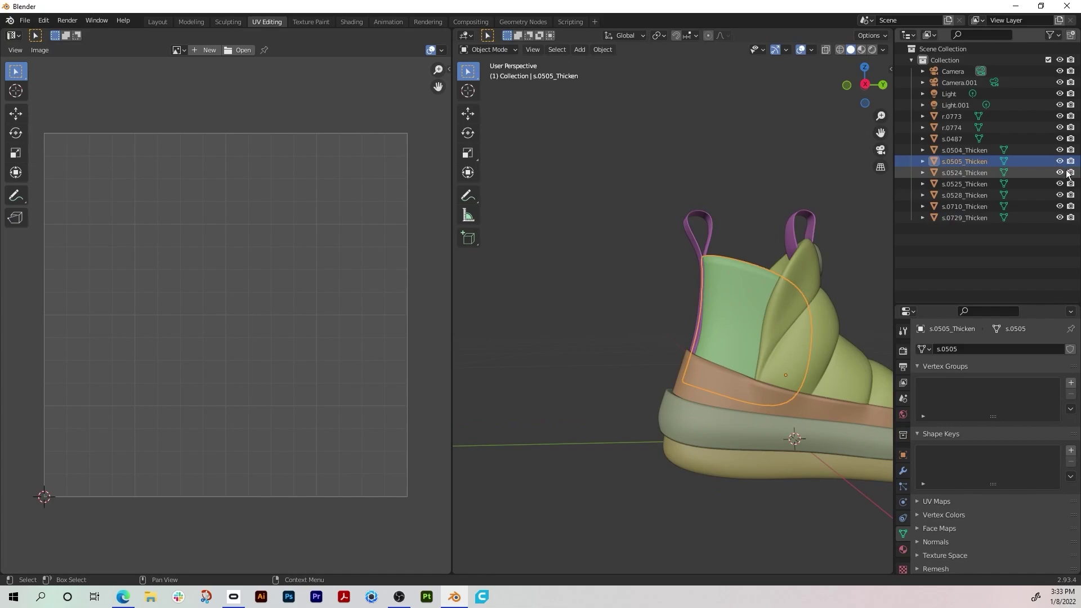
{"action": "key", "text": "h"}
- Unwrap the inner ankle collar s.0504_Thicken in Edit Mode using Smart UV Project with a 66° angle limit and zero island margin
{"action": "left_click", "coordinate": [738, 324]}
{"action": "key", "text": "Tab"}
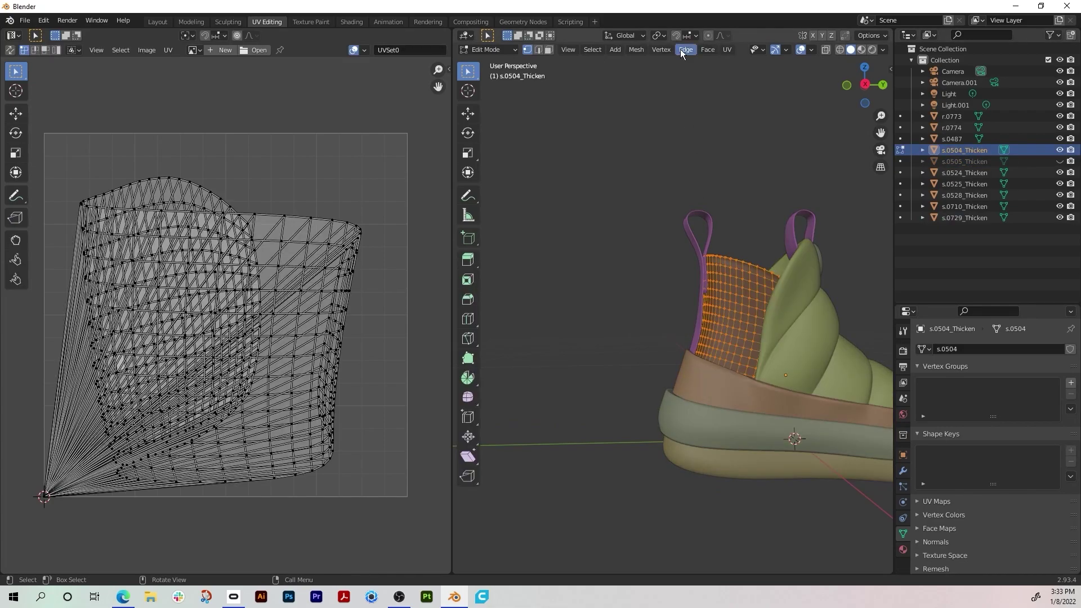
{"action": "left_click", "coordinate": [727, 49]}
{"action": "left_click", "coordinate": [752, 79]}
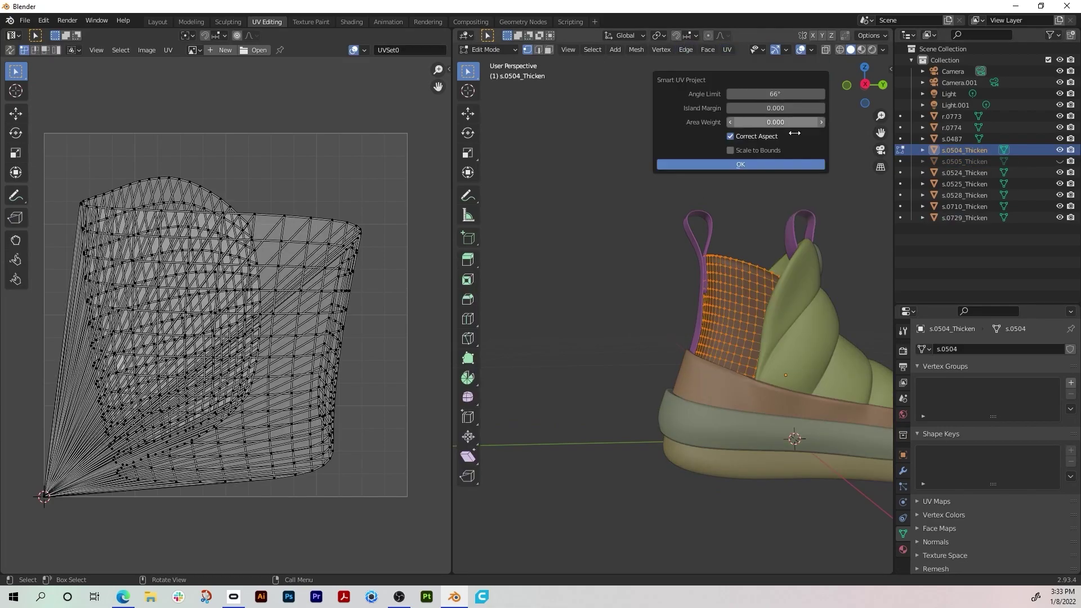
{"action": "left_click", "coordinate": [727, 49]}
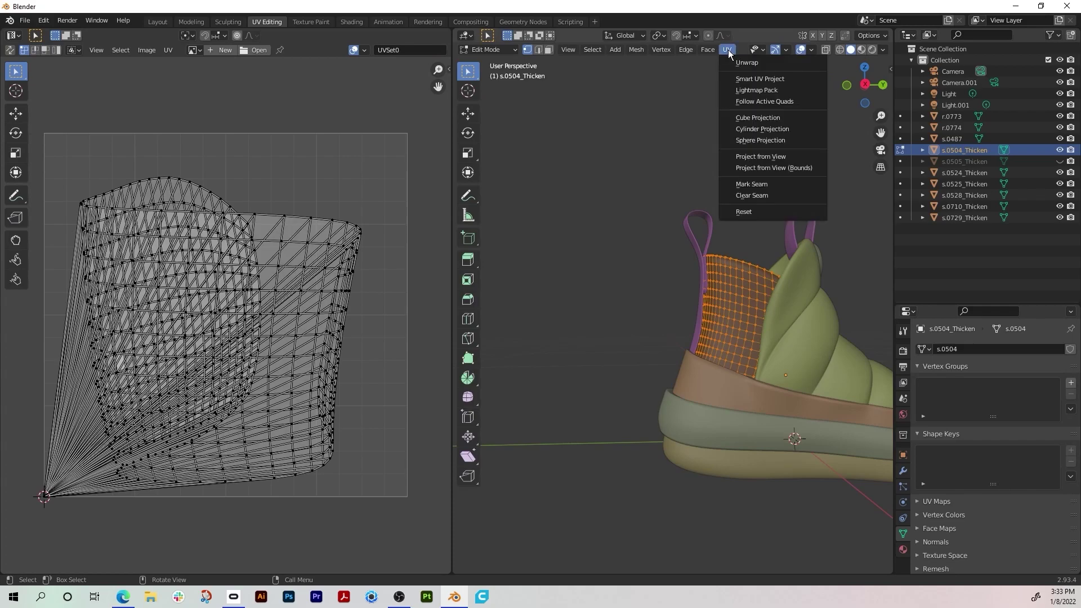
{"action": "left_click", "coordinate": [751, 78]}
{"action": "left_click", "coordinate": [771, 171]}
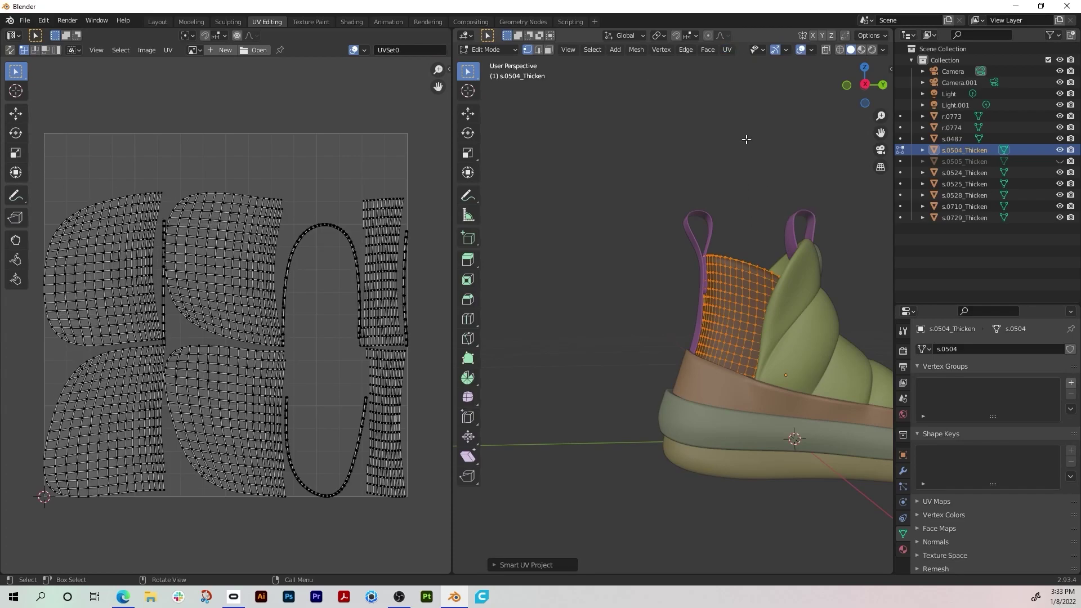
{"action": "key", "text": "Tab"}
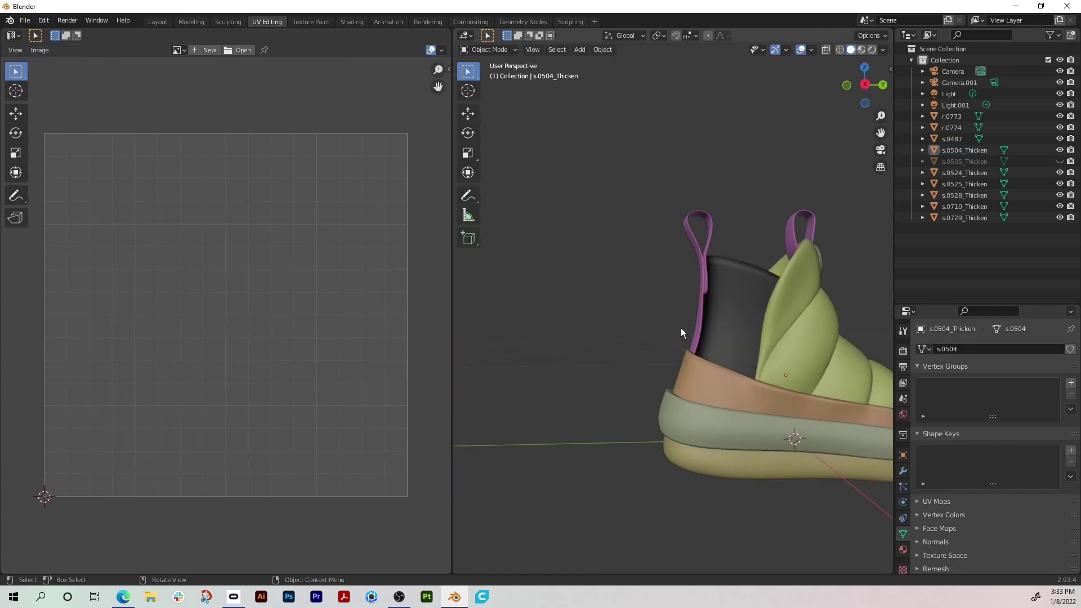
- Hide the dark inner collar s.0504_Thicken, the heel pull loop s.0525_Thicken and the green puffy upper s.0487
{"action": "middle_click_drag", "start_coordinate": [707, 321], "coordinate": [591, 301]}
{"action": "left_click", "coordinate": [595, 367]}
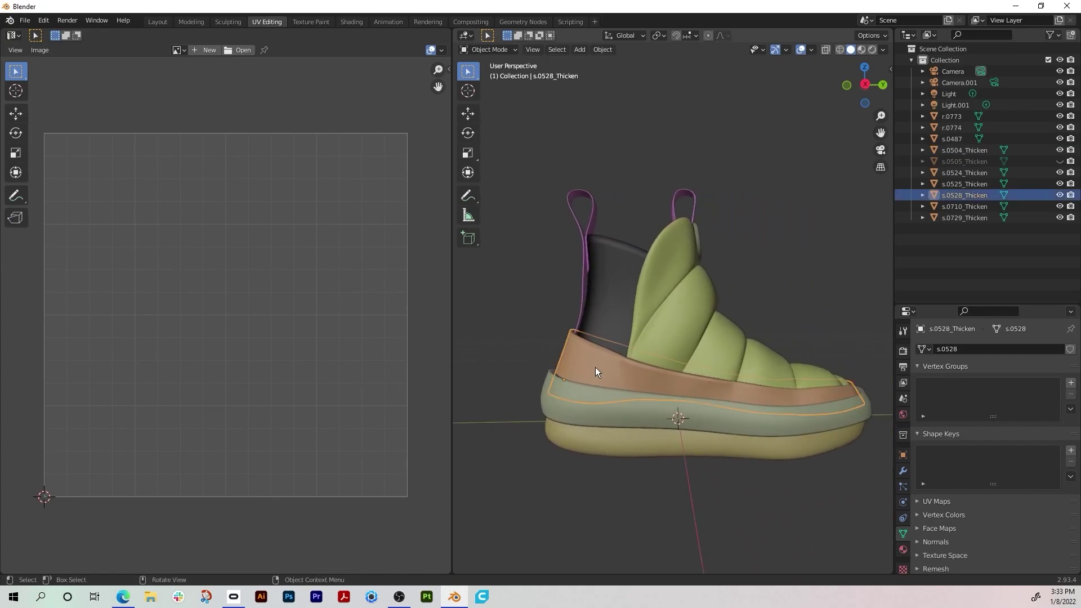
{"action": "scroll", "coordinate": [596, 367], "scroll_direction": "up", "scroll_amount": 2}
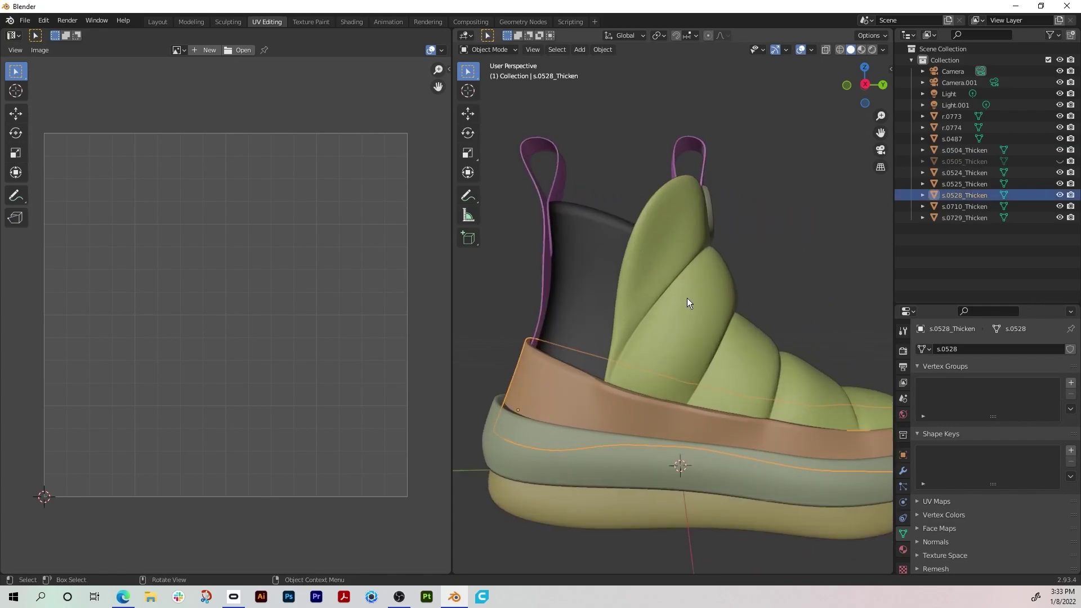
{"action": "left_click", "coordinate": [594, 240]}
{"action": "key", "text": "h"}
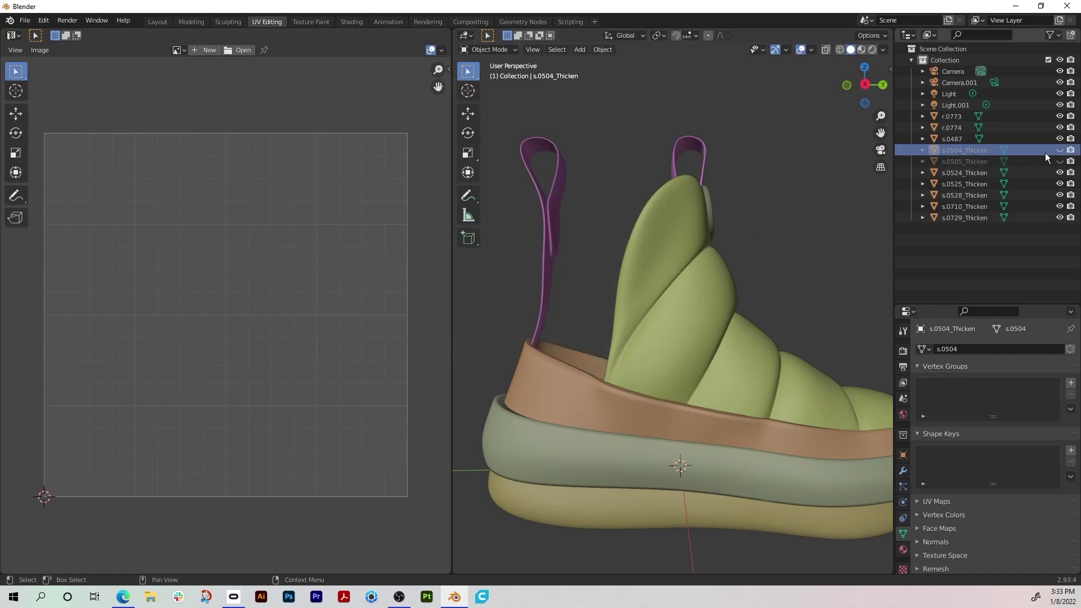
{"action": "left_click", "coordinate": [560, 169]}
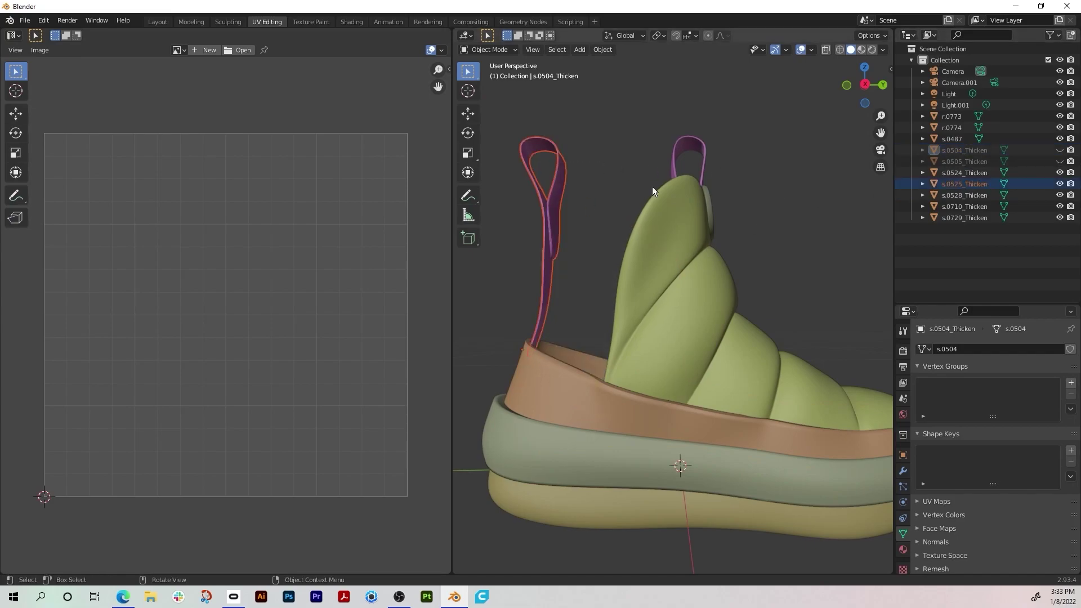
{"action": "left_click", "coordinate": [1058, 184]}
{"action": "left_click", "coordinate": [727, 286]}
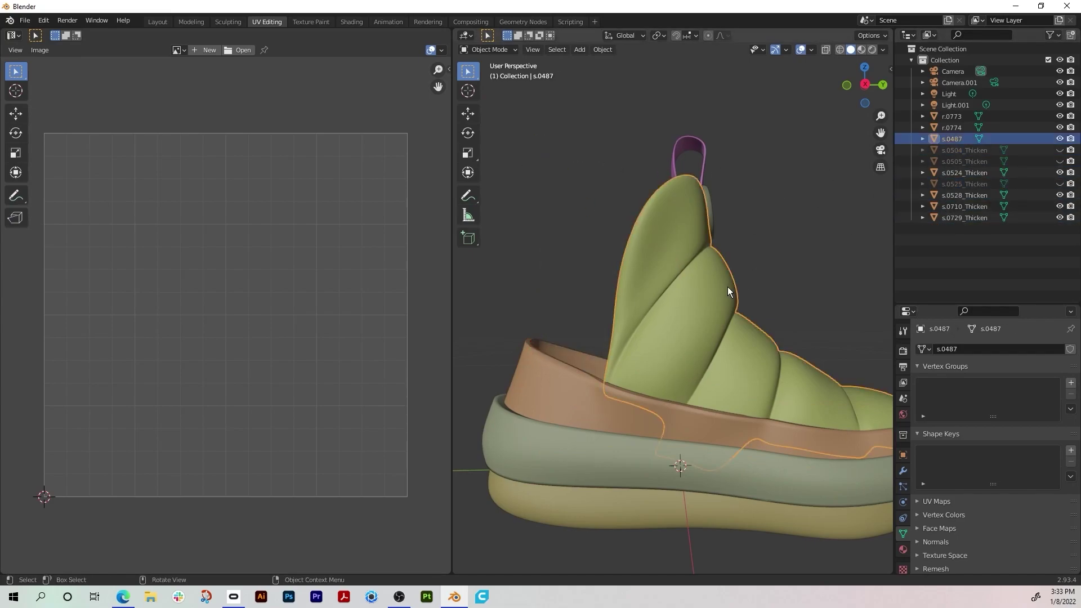
{"action": "left_click", "coordinate": [1058, 139]}
- Unwrap the round badge r.0773 in Edit Mode using Smart UV Project with a 66° angle limit and zero island margin
{"action": "middle_click_drag", "start_coordinate": [771, 256], "coordinate": [684, 214]}
{"action": "left_click", "coordinate": [684, 213]}
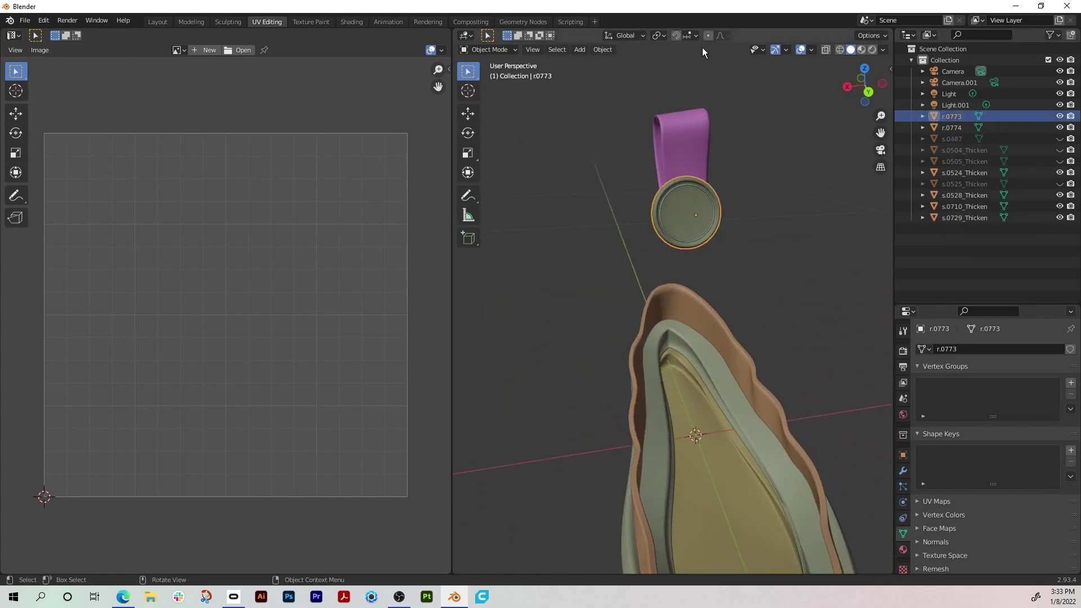
{"action": "key", "text": "Tab"}
{"action": "left_click", "coordinate": [609, 49]}
{"action": "mouse_move", "coordinate": [727, 50]}
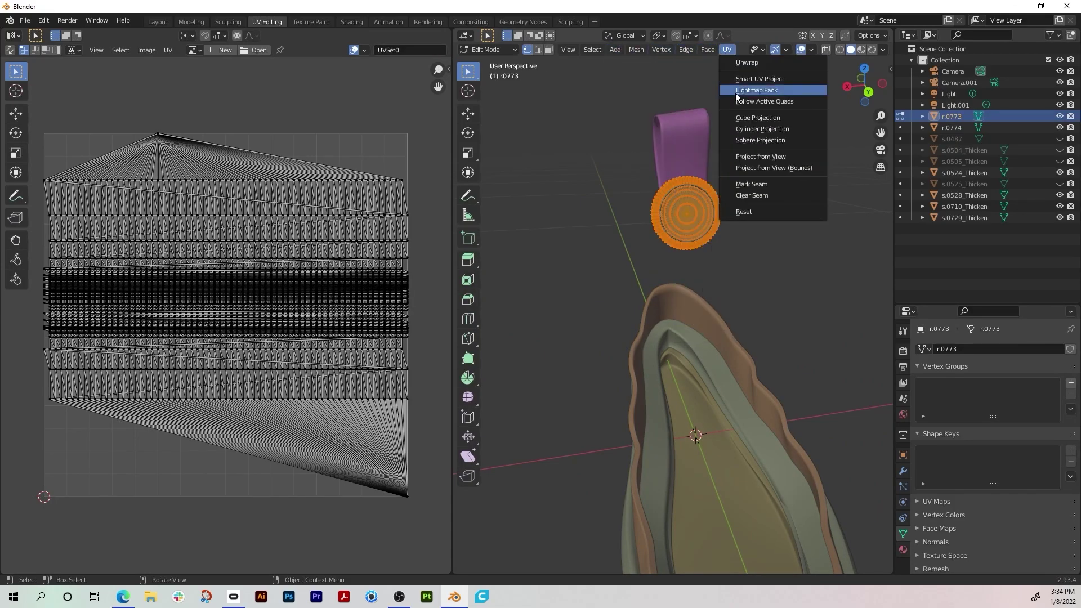
{"action": "left_click", "coordinate": [759, 78]}
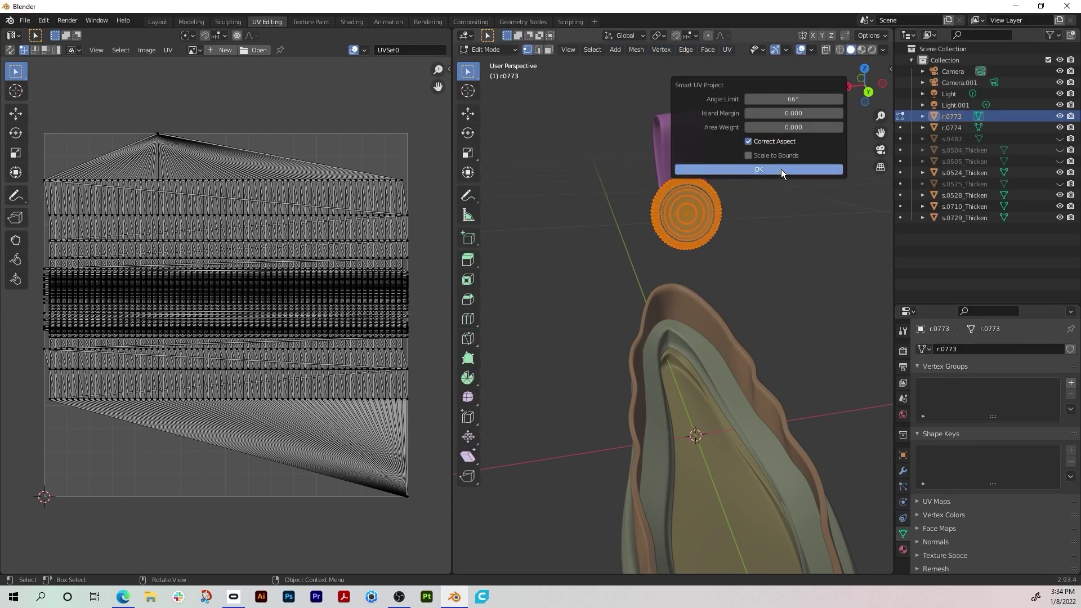
{"action": "left_click", "coordinate": [781, 170]}
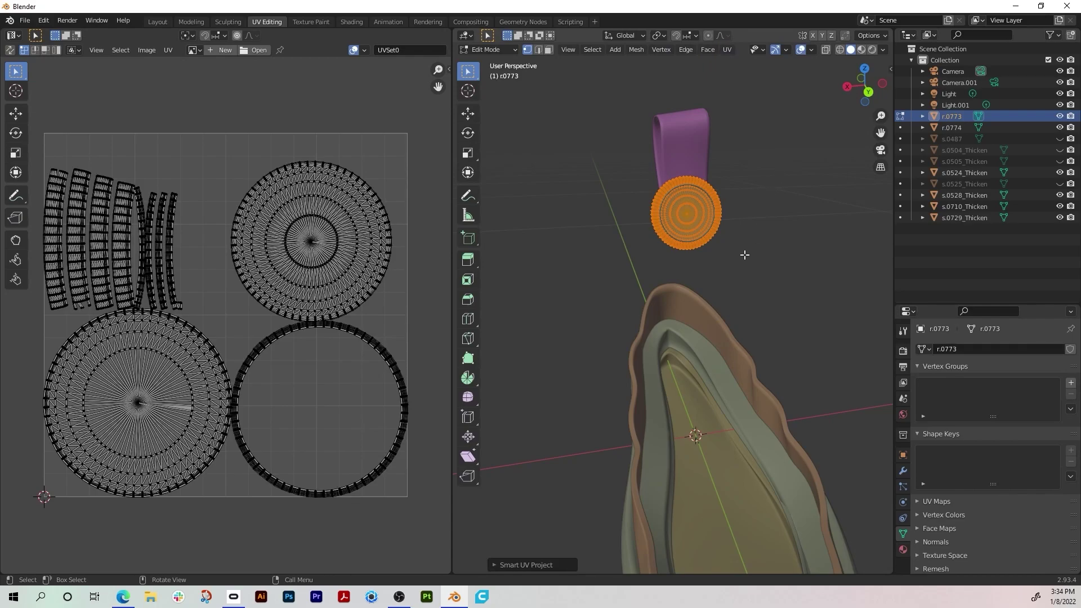
{"action": "key", "text": "Tab"}
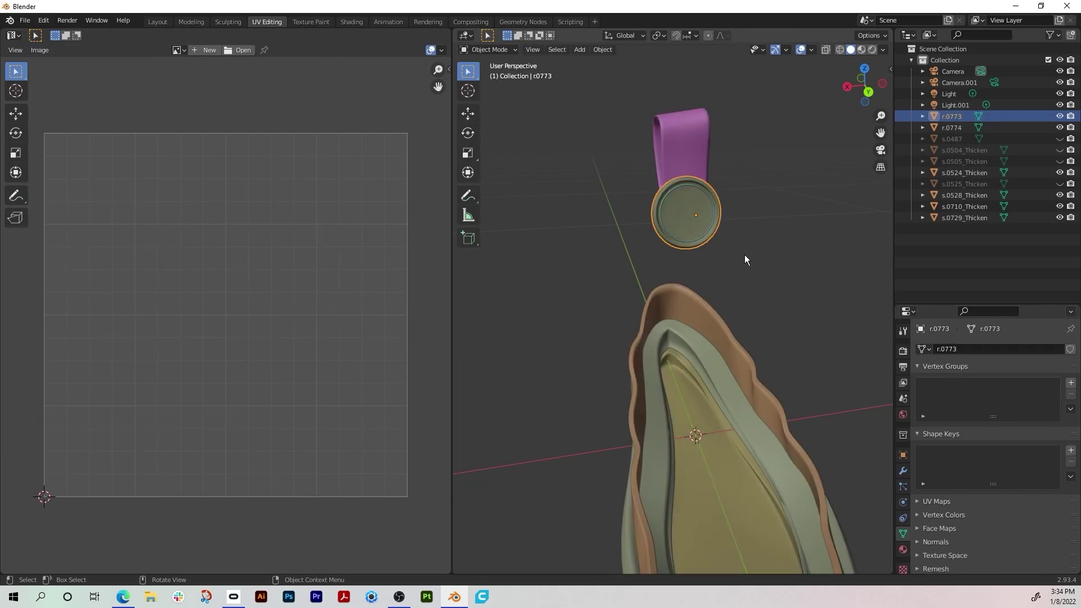
- Unwrap the badge's inner ring r.0774 in Edit Mode using Smart UV Project with a 66° angle limit and zero island margin
{"action": "left_click", "coordinate": [708, 229]}
{"action": "key", "text": "Tab"}
{"action": "left_click", "coordinate": [724, 50]}
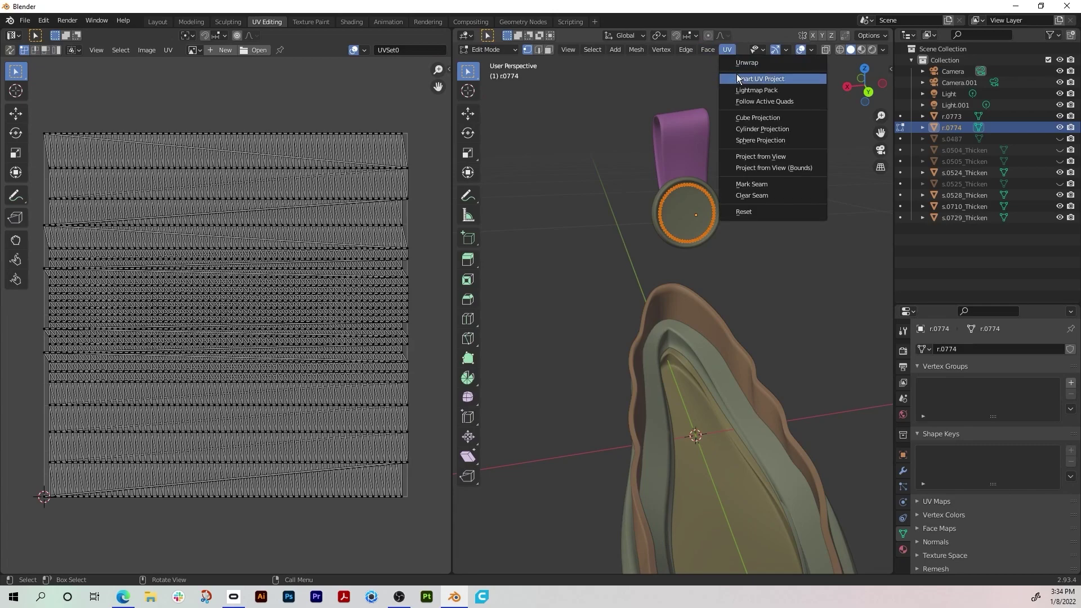
{"action": "left_click", "coordinate": [760, 79]}
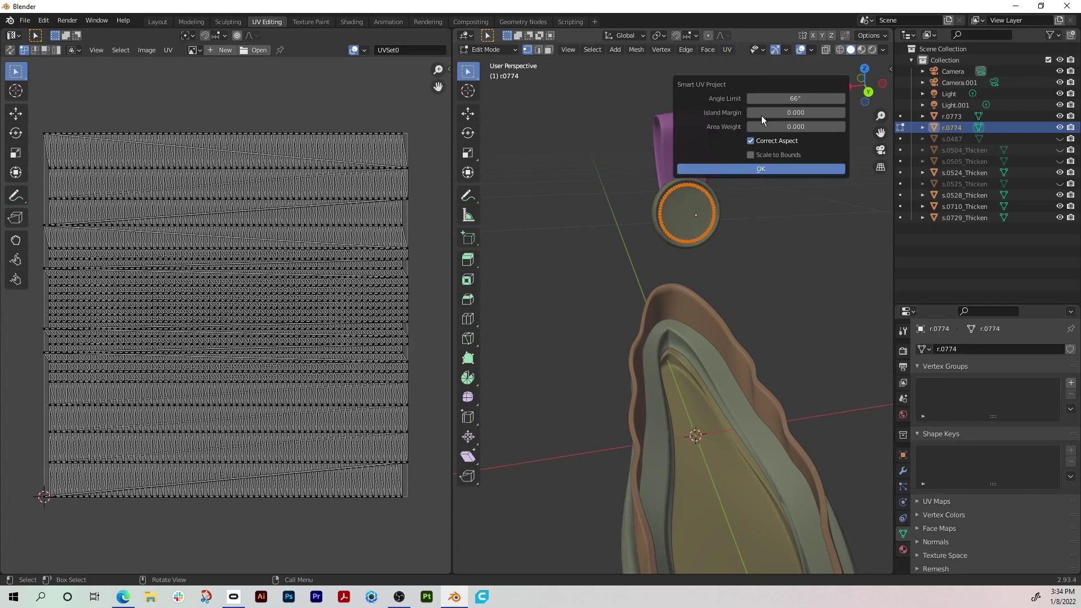
{"action": "left_click", "coordinate": [772, 169]}
{"action": "key", "text": "Tab"}
{"action": "left_click", "coordinate": [771, 229]}
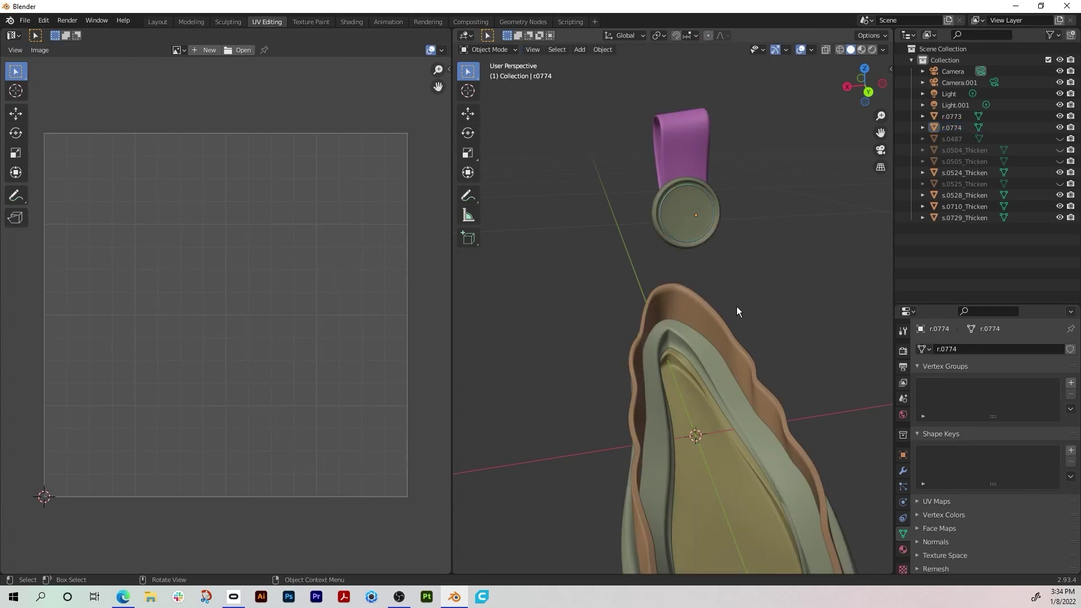
- Enter Edit Mode for the brown band s.0528_Thicken and clear its mesh selection
{"action": "middle_click_drag", "start_coordinate": [730, 330], "coordinate": [825, 282]}
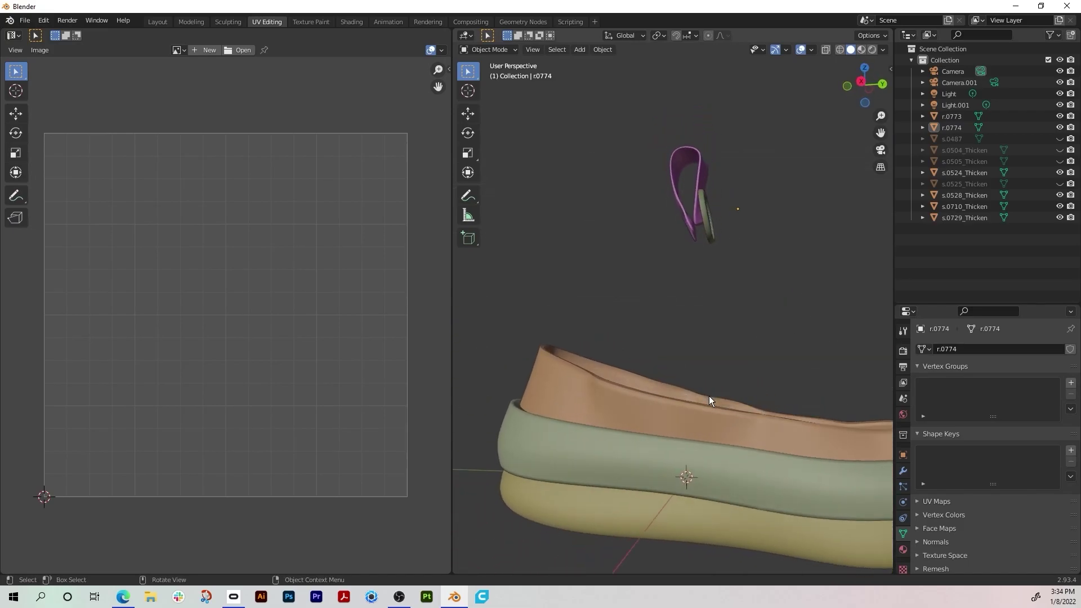
{"action": "left_click", "coordinate": [706, 410]}
{"action": "key", "text": "Tab"}
{"action": "middle_click_drag", "start_coordinate": [707, 411], "coordinate": [780, 352]}
{"action": "scroll", "coordinate": [641, 418], "scroll_direction": "up", "scroll_amount": 8}
{"action": "scroll", "coordinate": [779, 352], "scroll_direction": "up", "scroll_amount": 3}
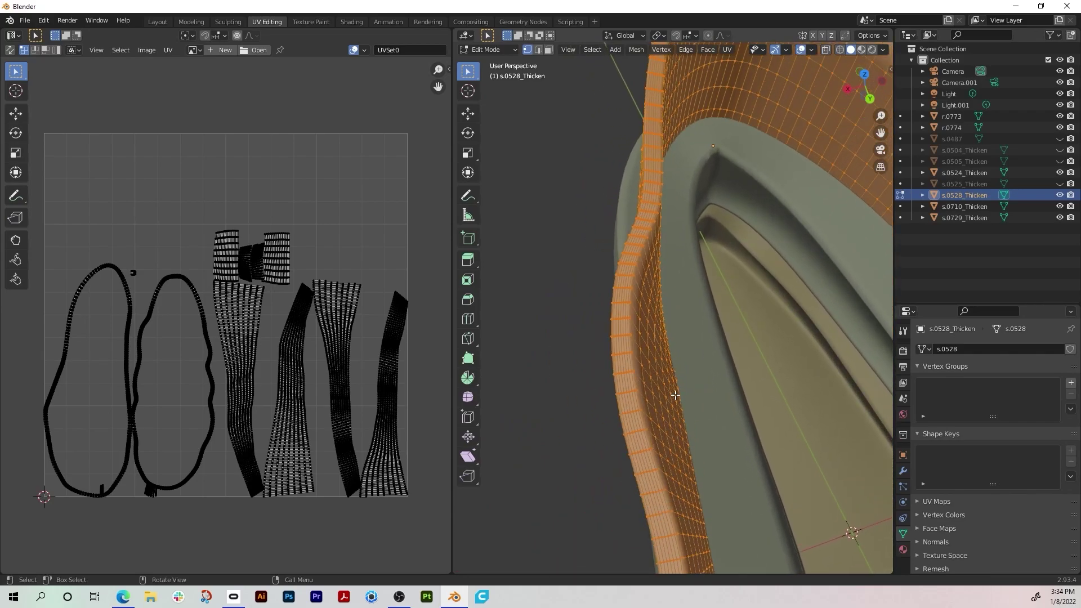
{"action": "left_click", "coordinate": [580, 429]}
- Select the full edge loop along the inner side of the brown band's top rim and mark it as a seam
{"action": "left_click", "coordinate": [636, 394]}
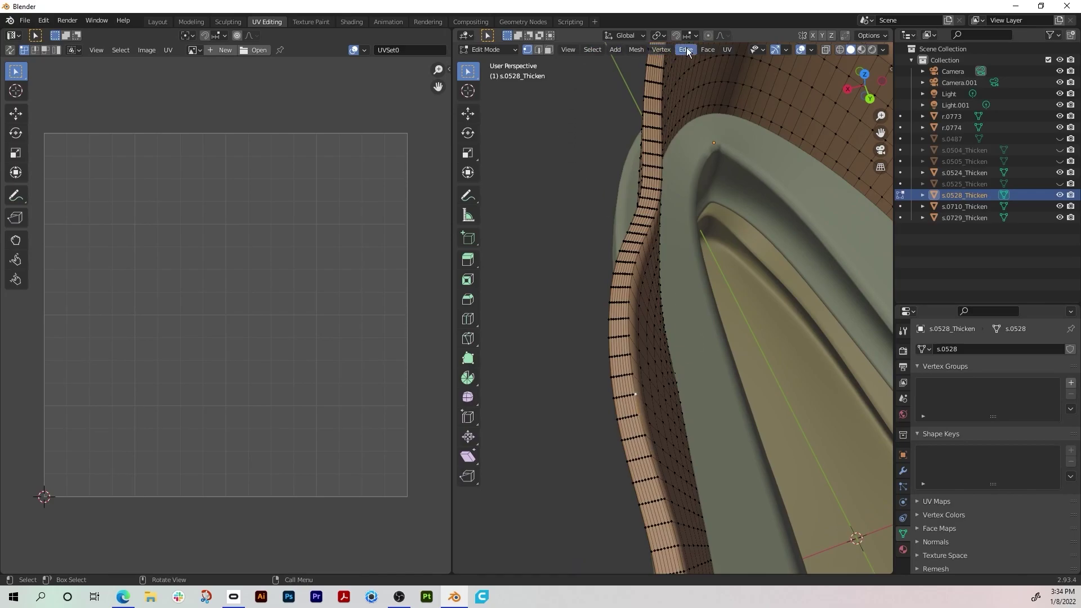
{"action": "left_click", "coordinate": [596, 50]}
{"action": "mouse_move", "coordinate": [621, 225]}
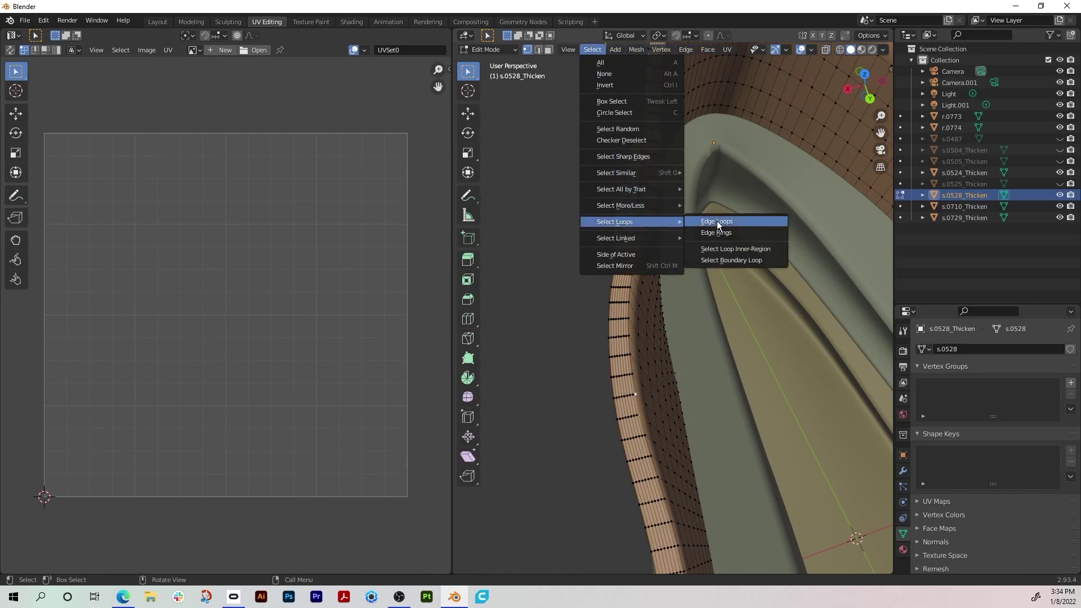
{"action": "left_click", "coordinate": [717, 222]}
{"action": "scroll", "coordinate": [687, 289], "scroll_direction": "down", "scroll_amount": 3}
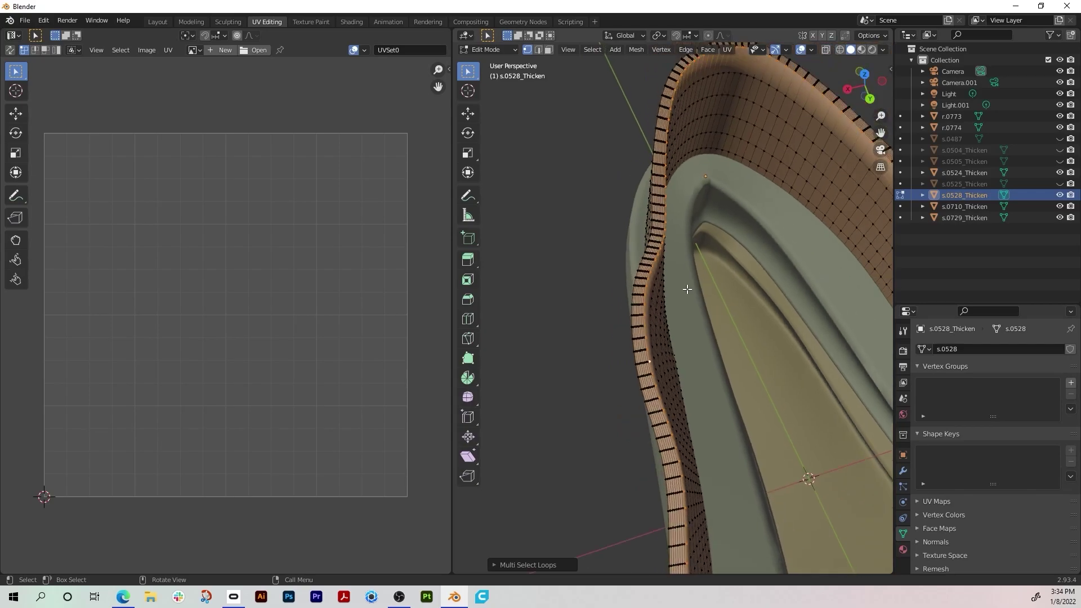
{"action": "scroll", "coordinate": [687, 289], "scroll_direction": "down", "scroll_amount": 3}
{"action": "middle_click_drag", "start_coordinate": [686, 344], "coordinate": [576, 173], "text": "shift"}
{"action": "middle_click_drag", "start_coordinate": [651, 342], "coordinate": [651, 321], "text": "shift"}
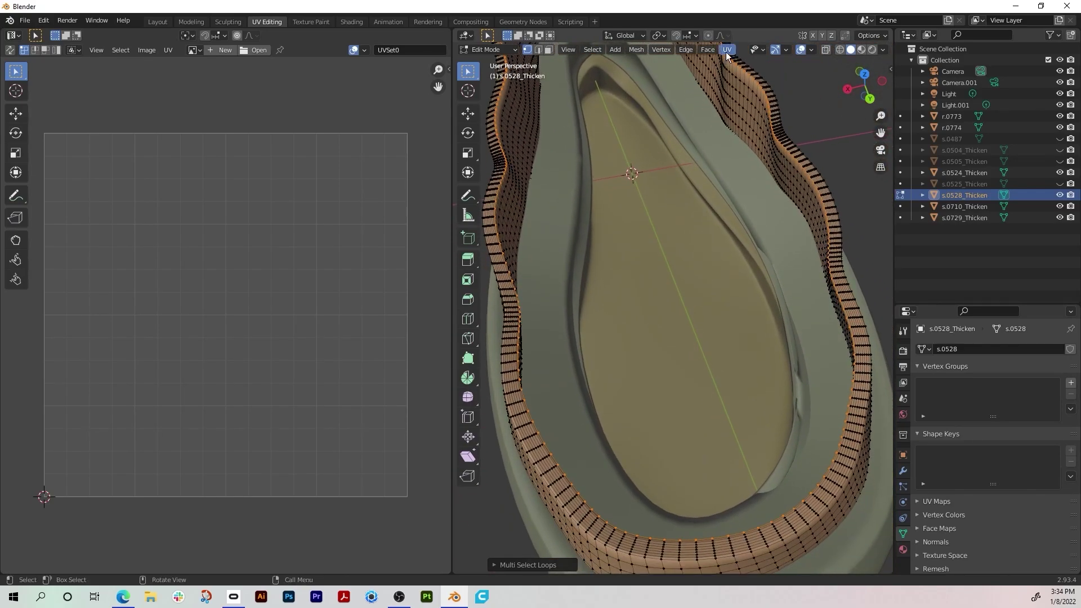
{"action": "left_click", "coordinate": [726, 50]}
{"action": "left_click", "coordinate": [753, 184]}
- Hide the midsole s.0710_Thicken and sole s.0729_Thicken, and mark the inner edge loop of the brown band's bottom rim as a seam
{"action": "middle_click_drag", "start_coordinate": [631, 318], "coordinate": [706, 301]}
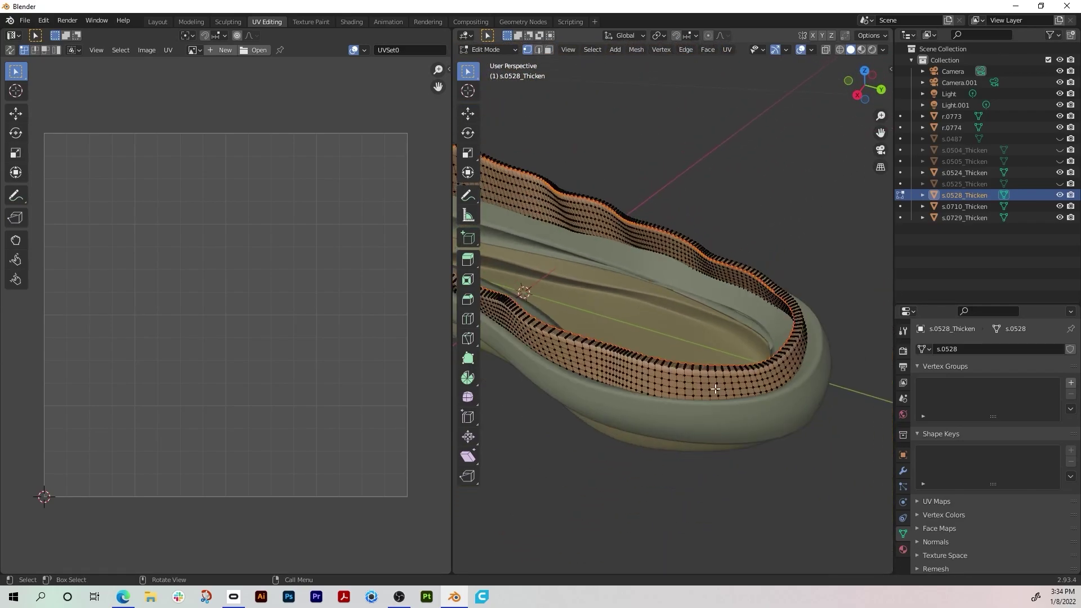
{"action": "middle_click_drag", "start_coordinate": [687, 441], "coordinate": [755, 263]}
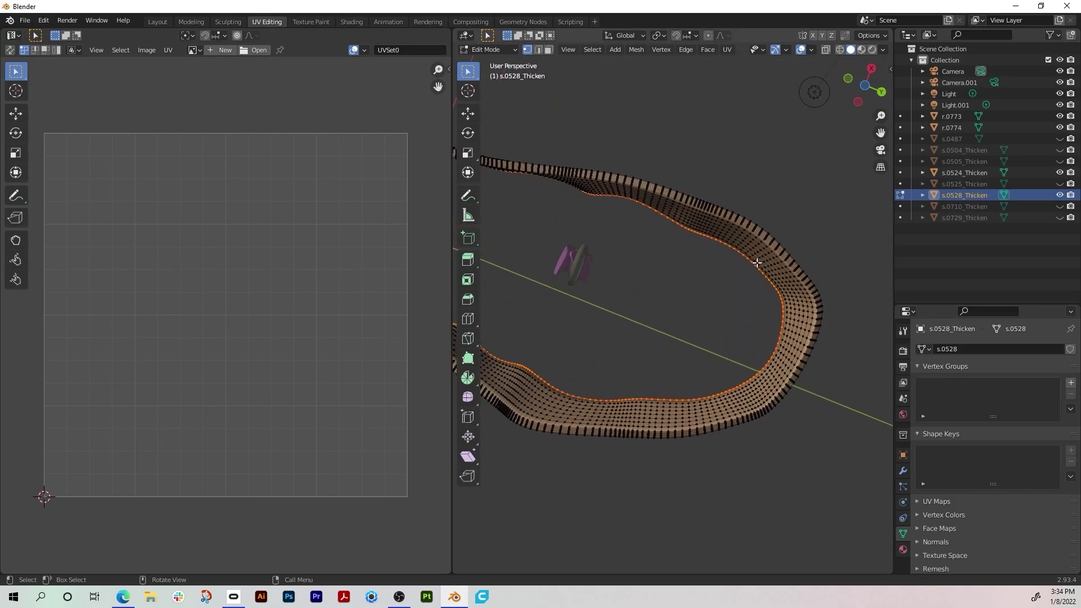
{"action": "scroll", "coordinate": [757, 260], "scroll_direction": "up", "scroll_amount": 2}
{"action": "middle_click_drag", "start_coordinate": [769, 210], "coordinate": [766, 302], "text": "shift"}
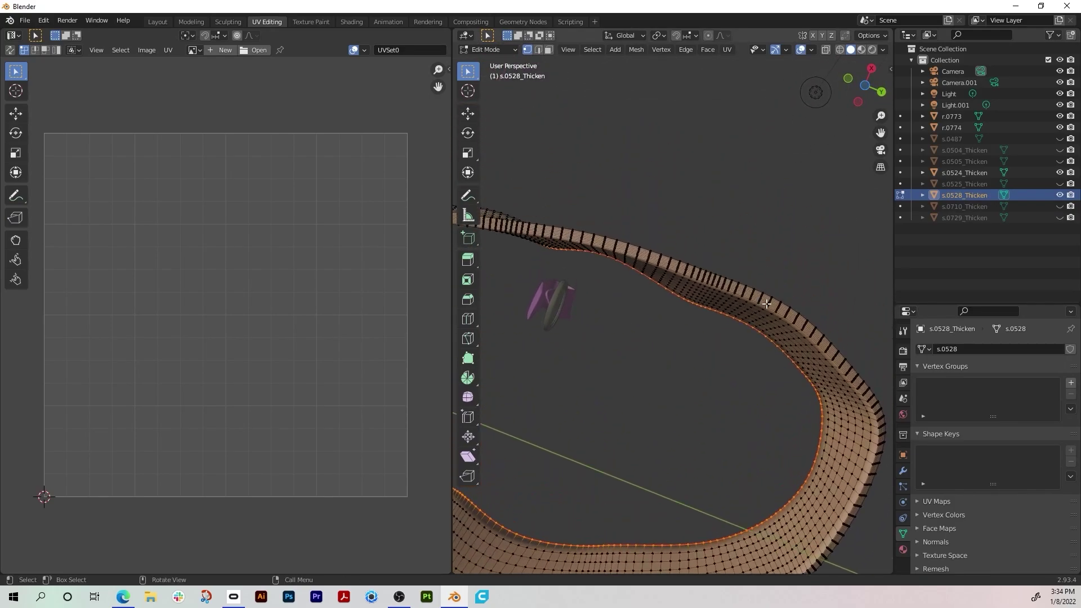
{"action": "scroll", "coordinate": [766, 303], "scroll_direction": "up", "scroll_amount": 2}
{"action": "scroll", "coordinate": [764, 284], "scroll_direction": "up", "scroll_amount": 2}
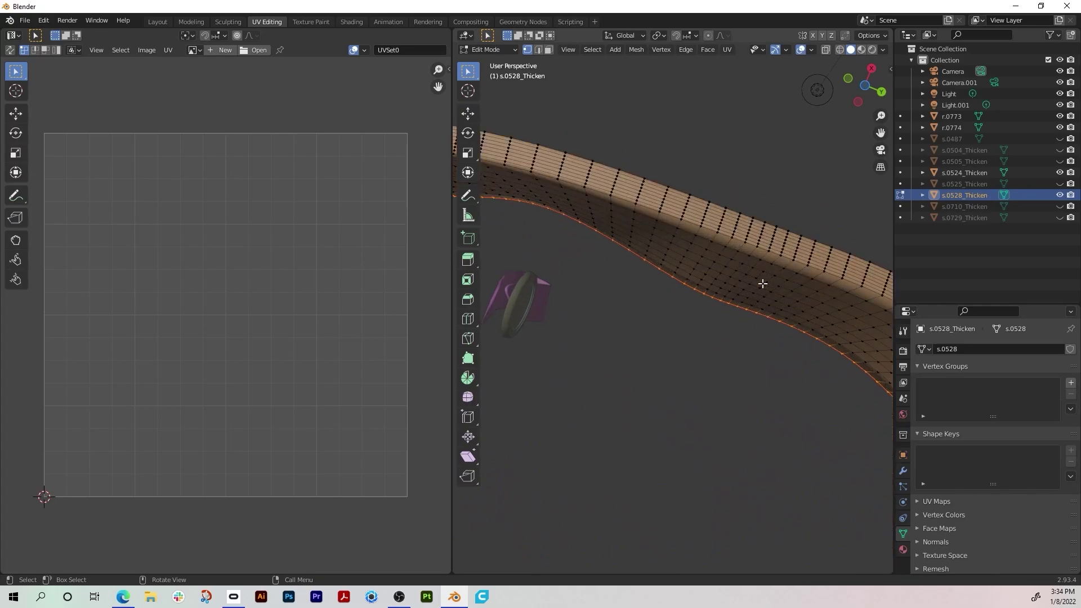
{"action": "left_click", "coordinate": [755, 245]}
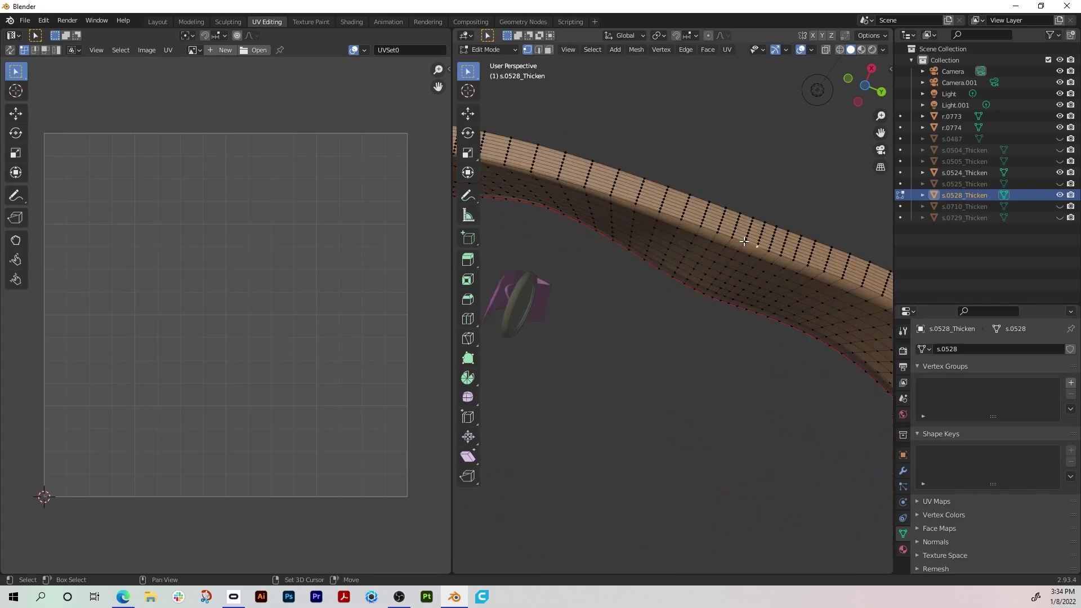
{"action": "left_click", "coordinate": [593, 50]}
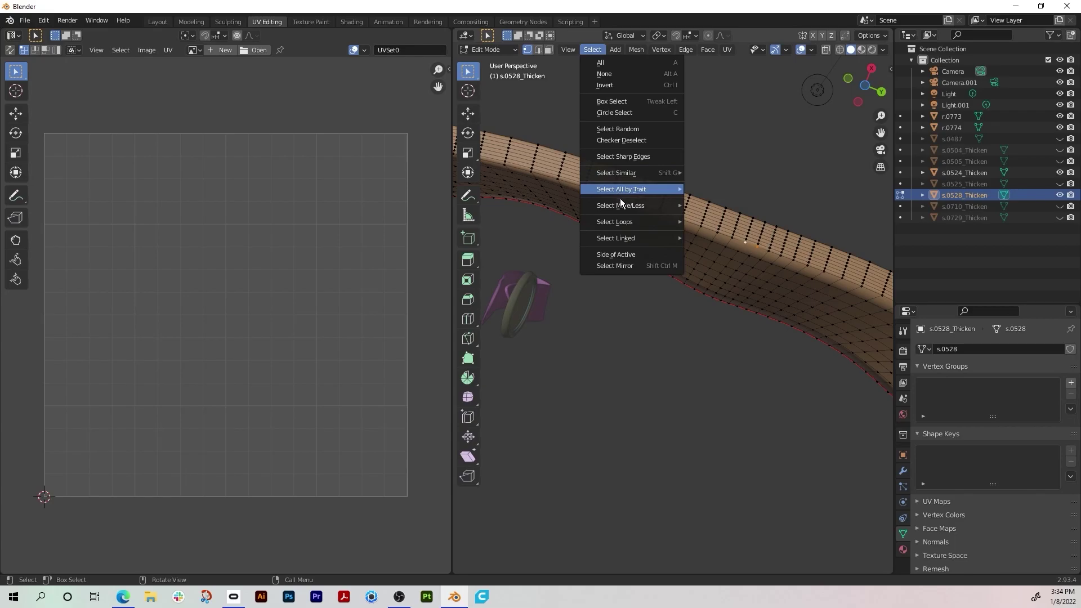
{"action": "mouse_move", "coordinate": [626, 221]}
{"action": "left_click", "coordinate": [714, 222]}
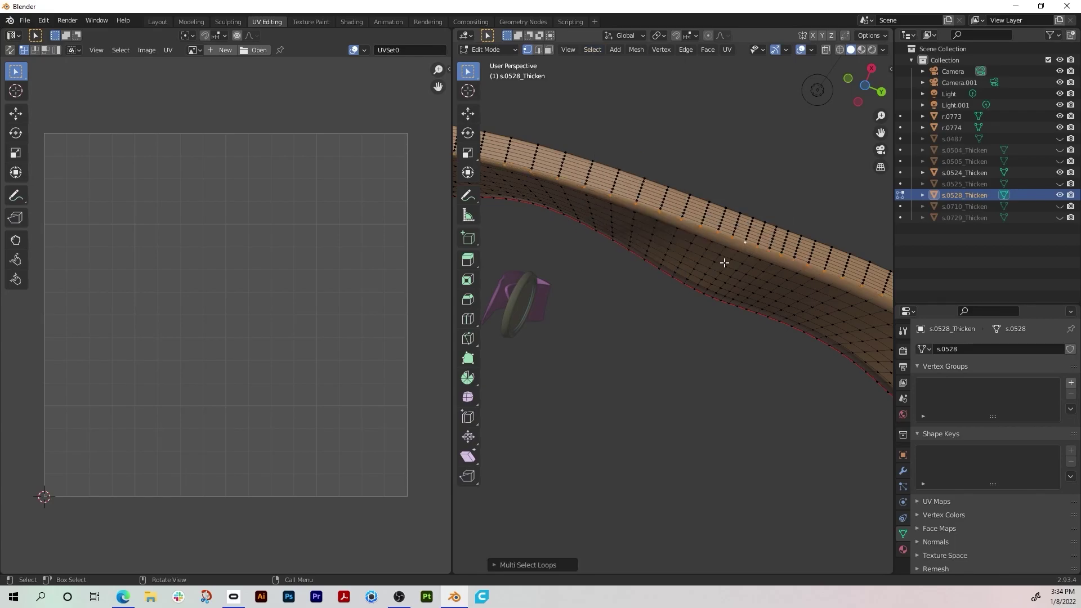
{"action": "scroll", "coordinate": [724, 261], "scroll_direction": "down", "scroll_amount": 5}
{"action": "middle_click_drag", "start_coordinate": [724, 262], "coordinate": [776, 292]}
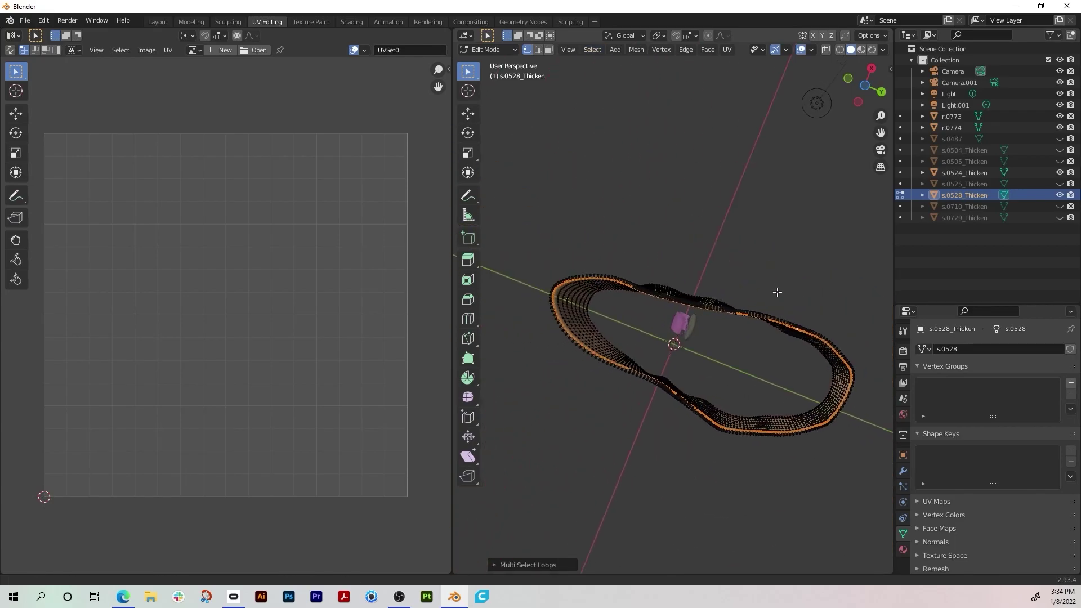
{"action": "left_click", "coordinate": [727, 50]}
{"action": "left_click", "coordinate": [761, 180]}
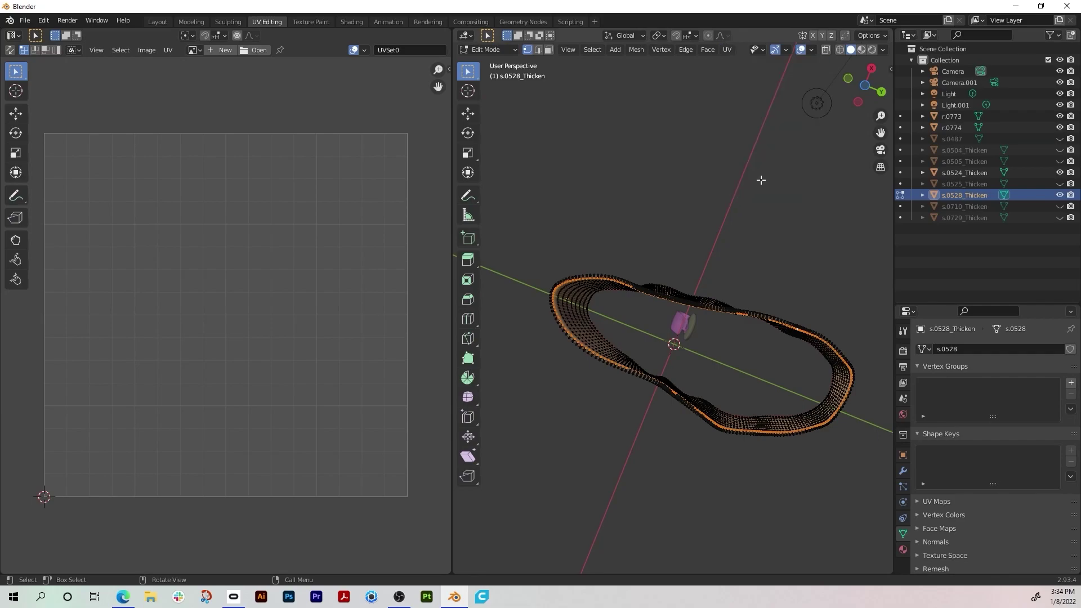
- Select the brown band's entire mesh and unwrap it along its marked seams
{"action": "key", "text": "a"}
{"action": "left_click", "coordinate": [727, 49]}
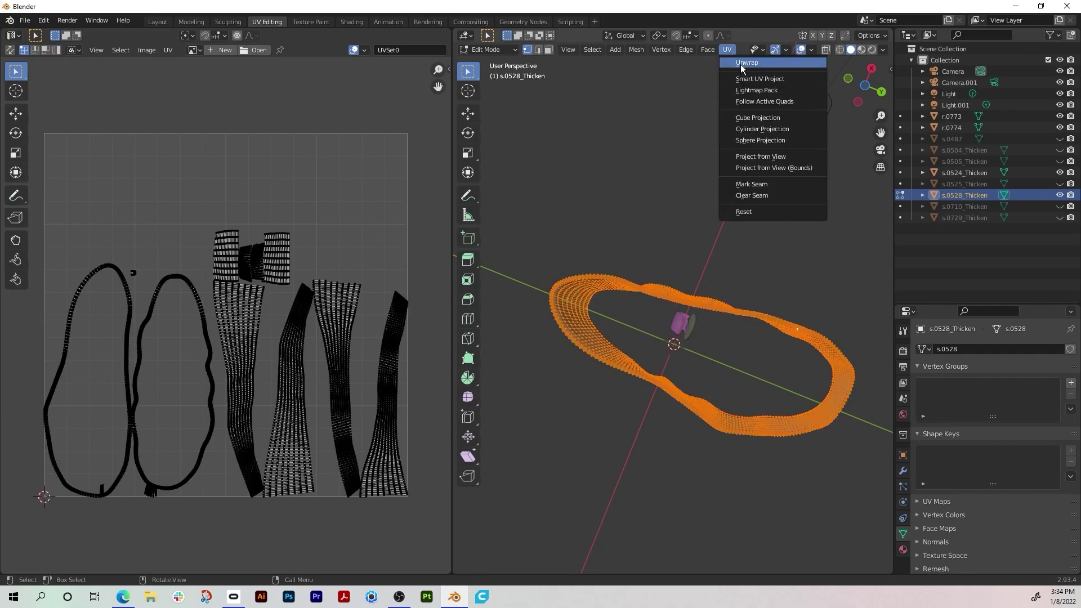
{"action": "left_click", "coordinate": [741, 64]}
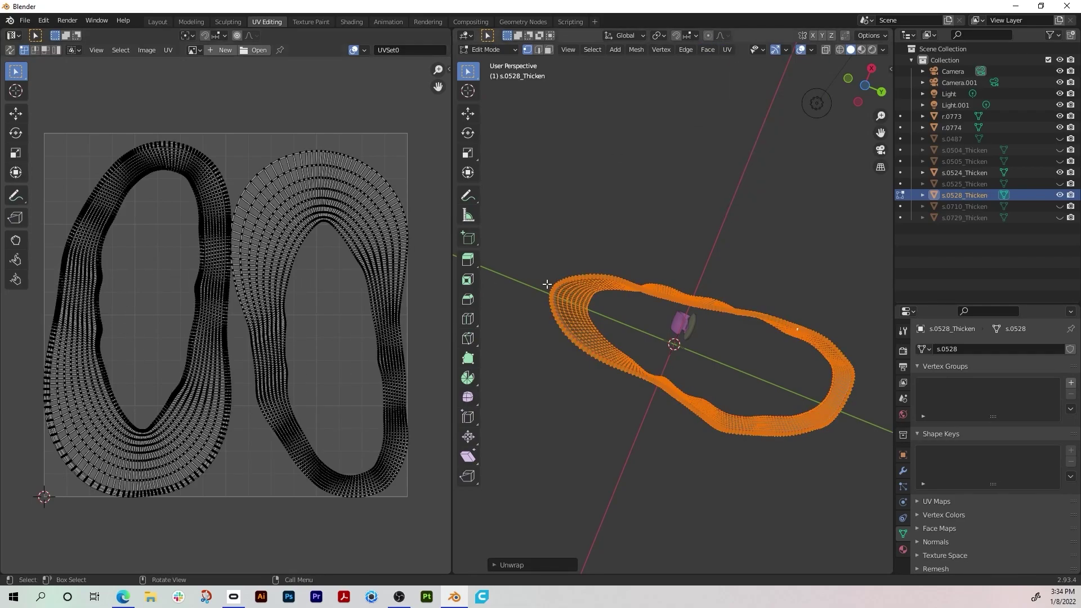
- Hide the brown band, show the midsole s.0710_Thicken and enter Edit Mode for the midsole
{"action": "middle_click_drag", "start_coordinate": [607, 262], "coordinate": [579, 410]}
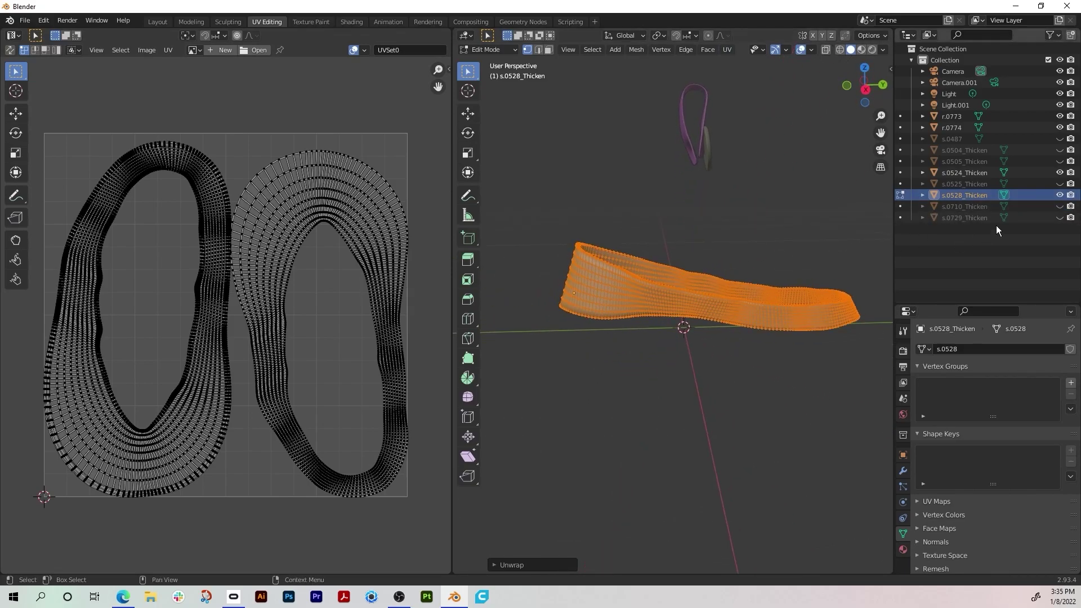
{"action": "left_click", "coordinate": [1058, 195]}
{"action": "left_click", "coordinate": [1058, 206]}
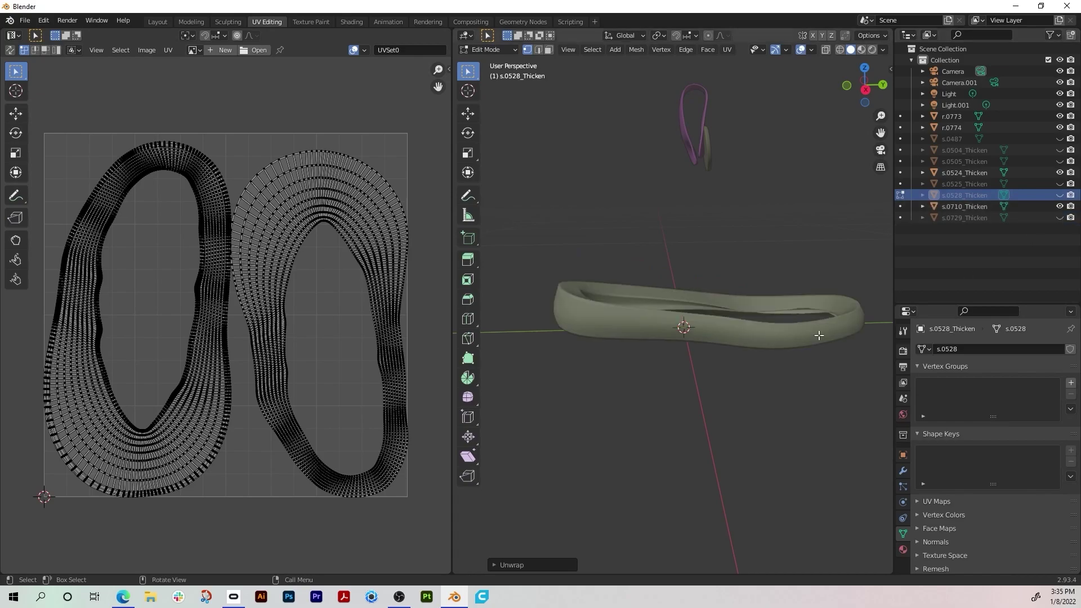
{"action": "middle_click_drag", "start_coordinate": [716, 338], "coordinate": [655, 361]}
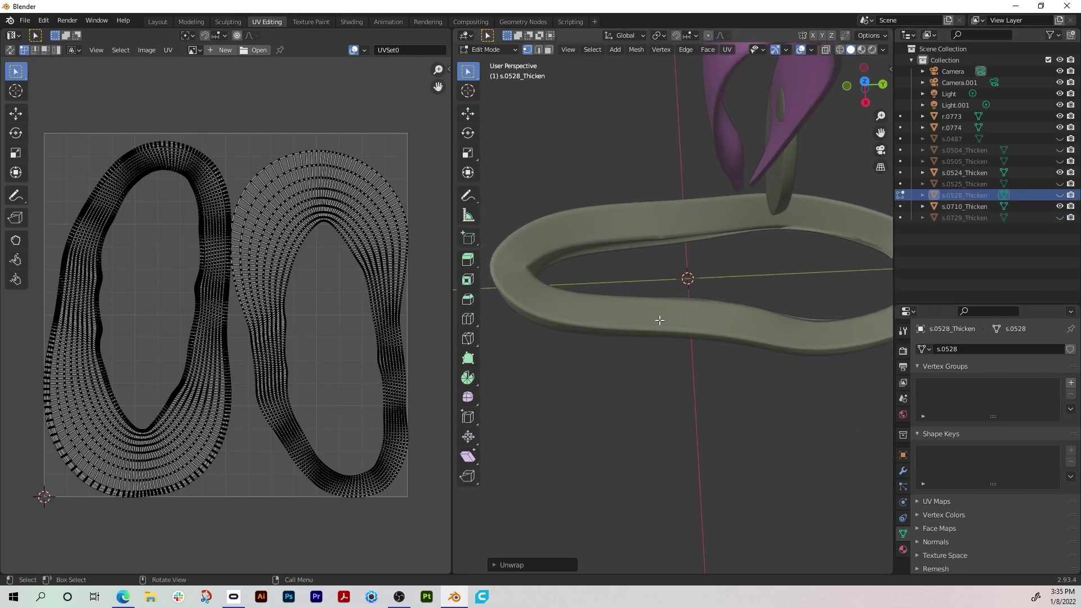
{"action": "key", "text": "Tab"}
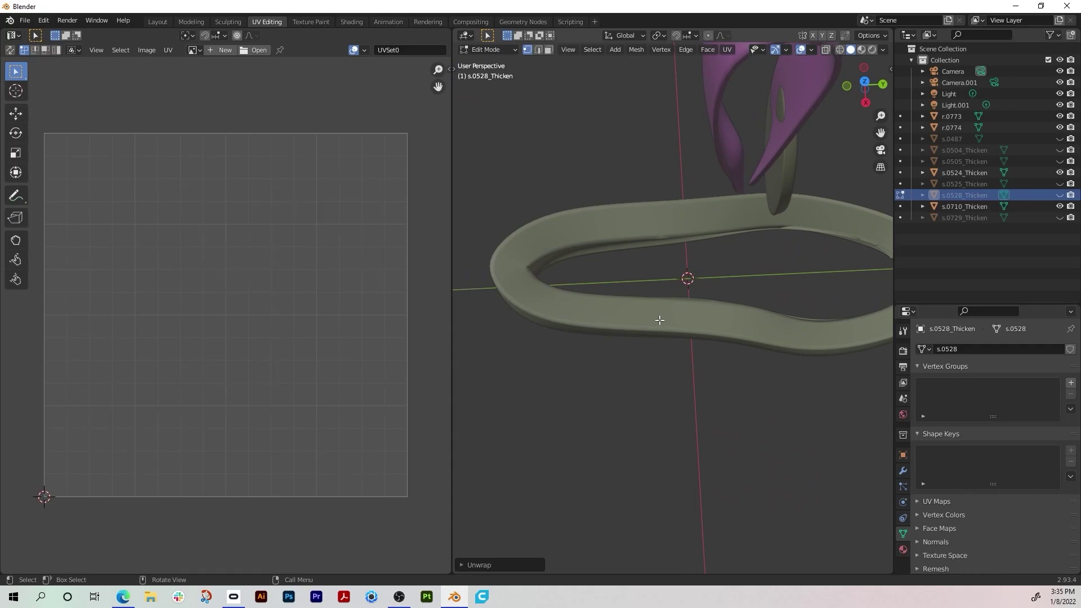
{"action": "key", "text": "Tab"}
{"action": "left_click", "coordinate": [656, 317]}
{"action": "key", "text": "Tab"}
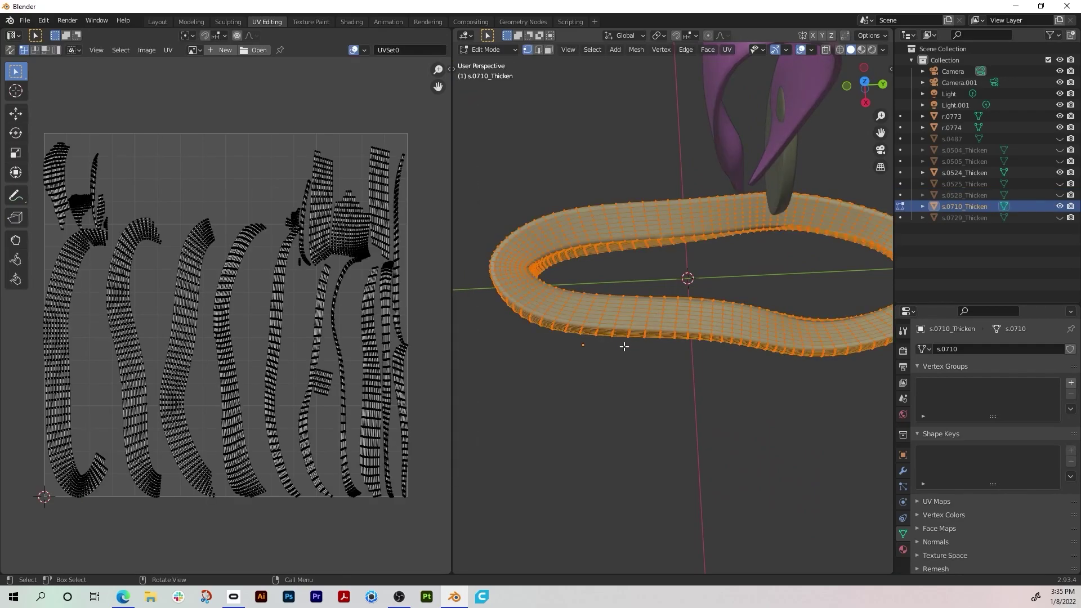
- Select the full edge loop along the outer edge of the midsole's top face and mark it as a seam
{"action": "scroll", "coordinate": [624, 343], "scroll_direction": "up", "scroll_amount": 2}
{"action": "middle_click_drag", "start_coordinate": [624, 344], "coordinate": [605, 417]}
{"action": "left_click", "coordinate": [598, 411]}
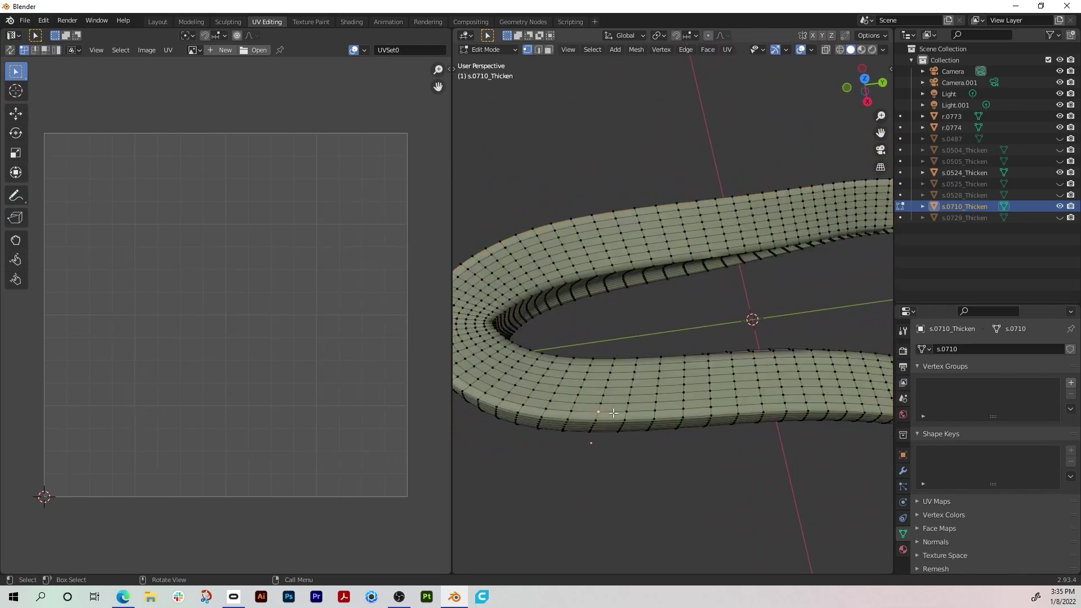
{"action": "left_click", "coordinate": [600, 52]}
{"action": "mouse_move", "coordinate": [636, 224]}
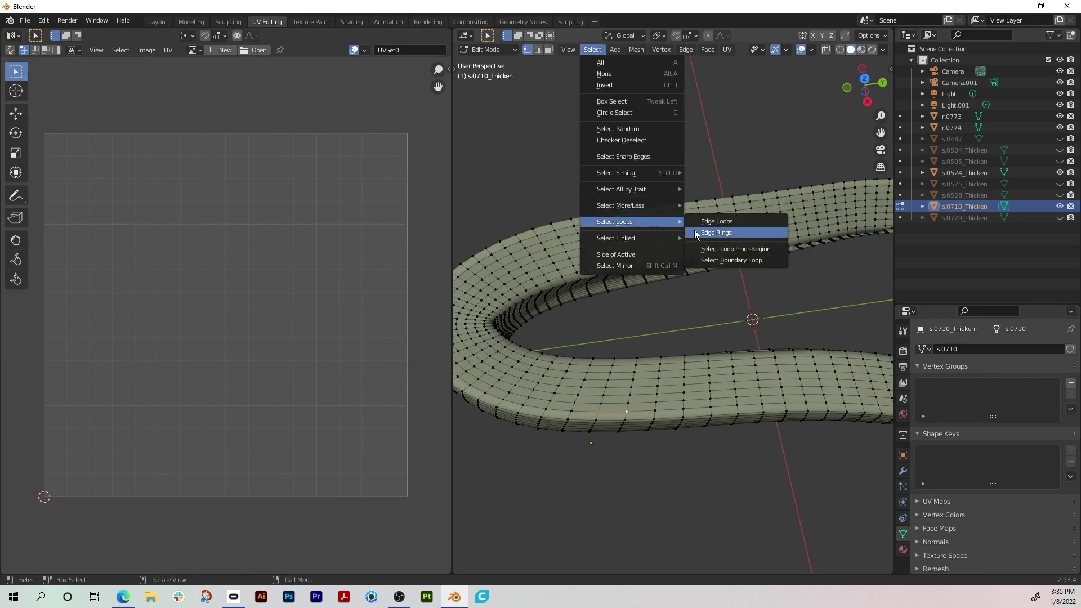
{"action": "left_click", "coordinate": [716, 233]}
{"action": "left_click", "coordinate": [726, 51]}
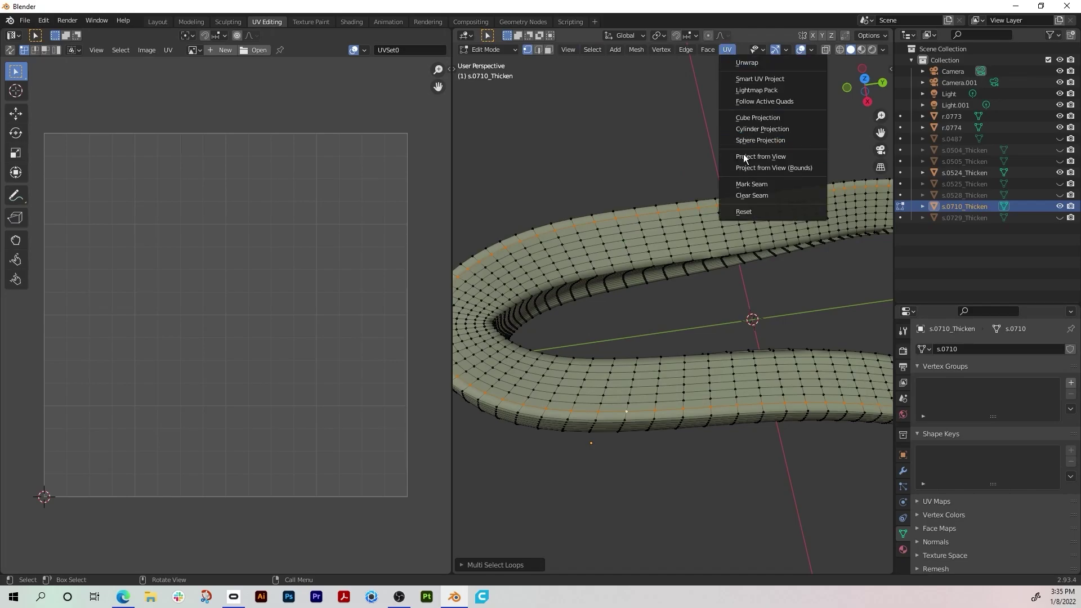
{"action": "left_click", "coordinate": [749, 181]}
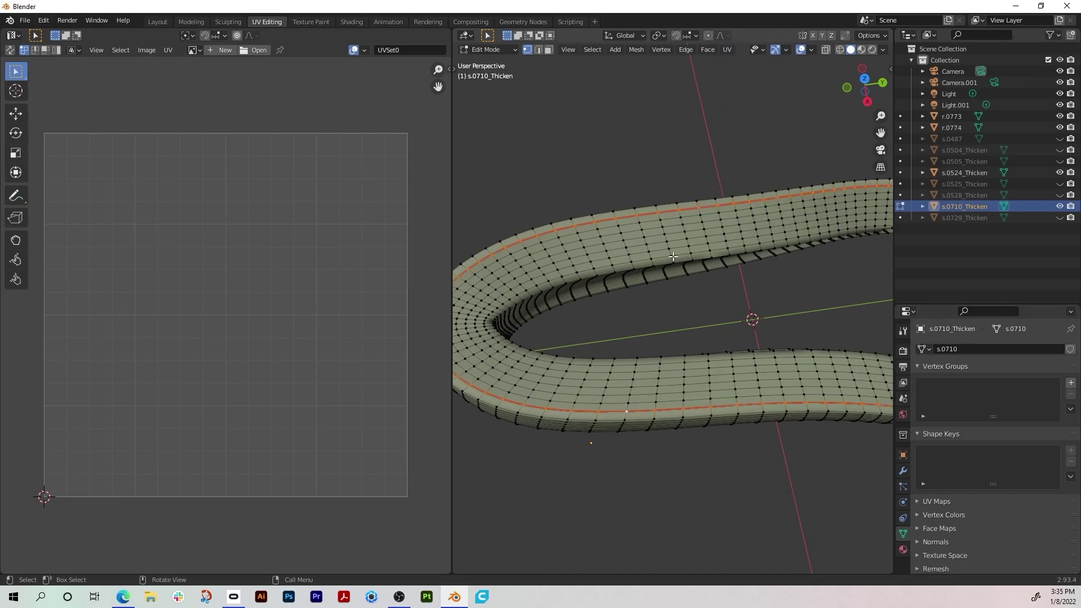
- Select the full edge loop along the inner edge of the midsole's top face and mark it as a seam
{"action": "left_click", "coordinate": [526, 290]}
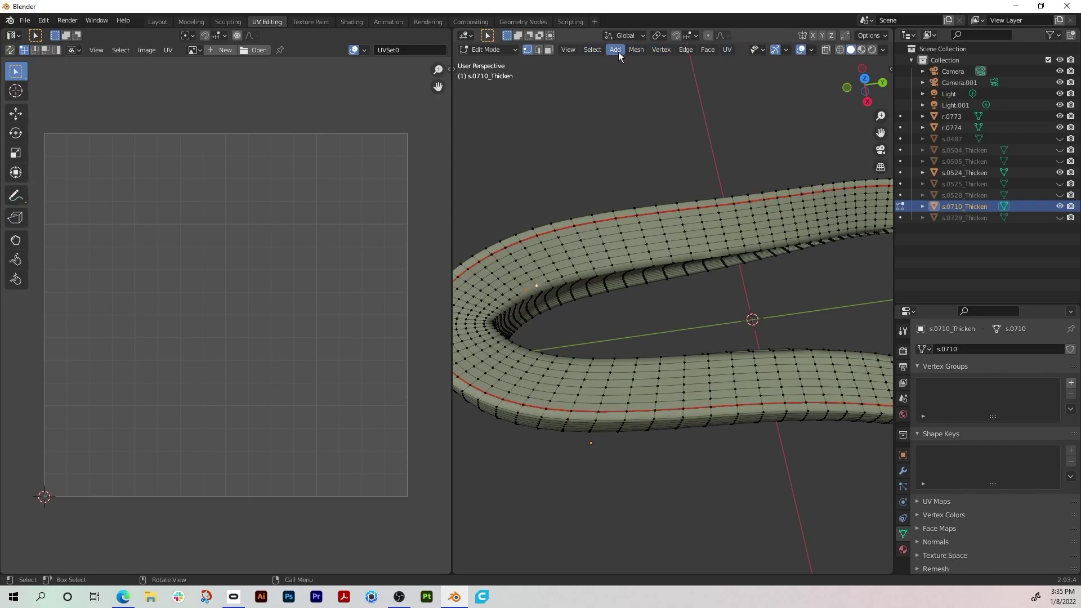
{"action": "left_click", "coordinate": [595, 50]}
{"action": "mouse_move", "coordinate": [616, 220]}
{"action": "left_click", "coordinate": [703, 222]}
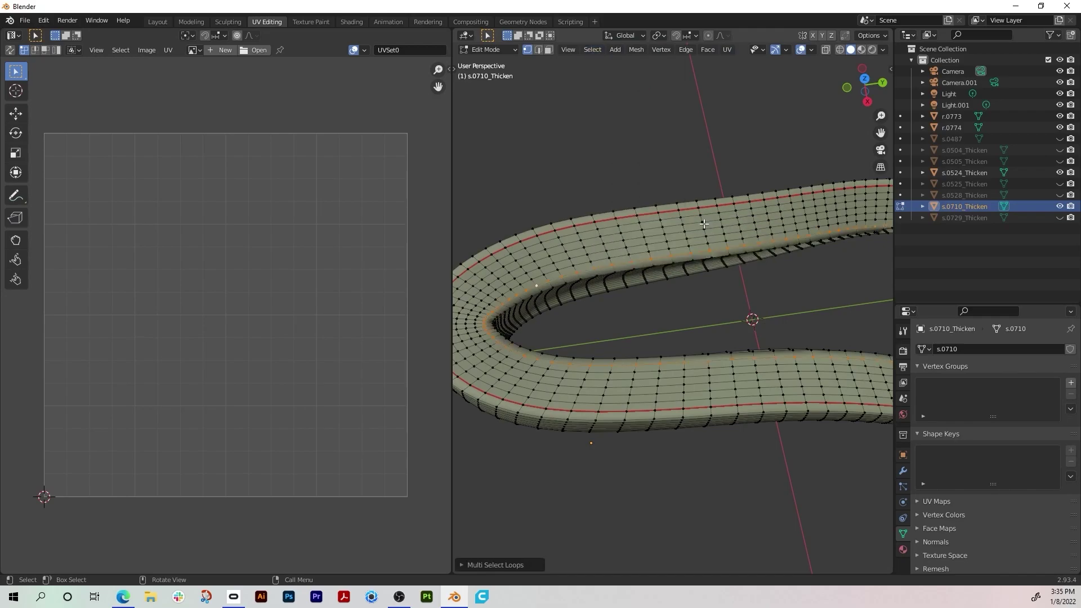
{"action": "left_click", "coordinate": [727, 49]}
{"action": "left_click", "coordinate": [748, 181]}
- Select the full edge loop along the outer edge of the midsole's underside and mark it as a seam
{"action": "middle_click_drag", "start_coordinate": [677, 313], "coordinate": [707, 180]}
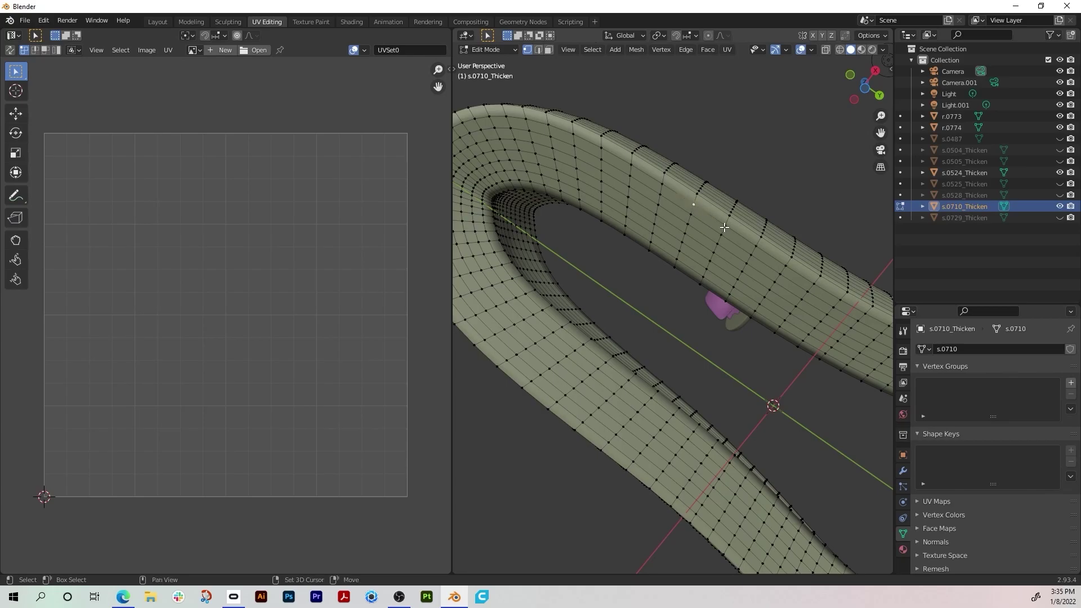
{"action": "left_click", "coordinate": [592, 50]}
{"action": "mouse_move", "coordinate": [631, 222]}
{"action": "left_click", "coordinate": [693, 222]}
{"action": "left_click", "coordinate": [727, 50]}
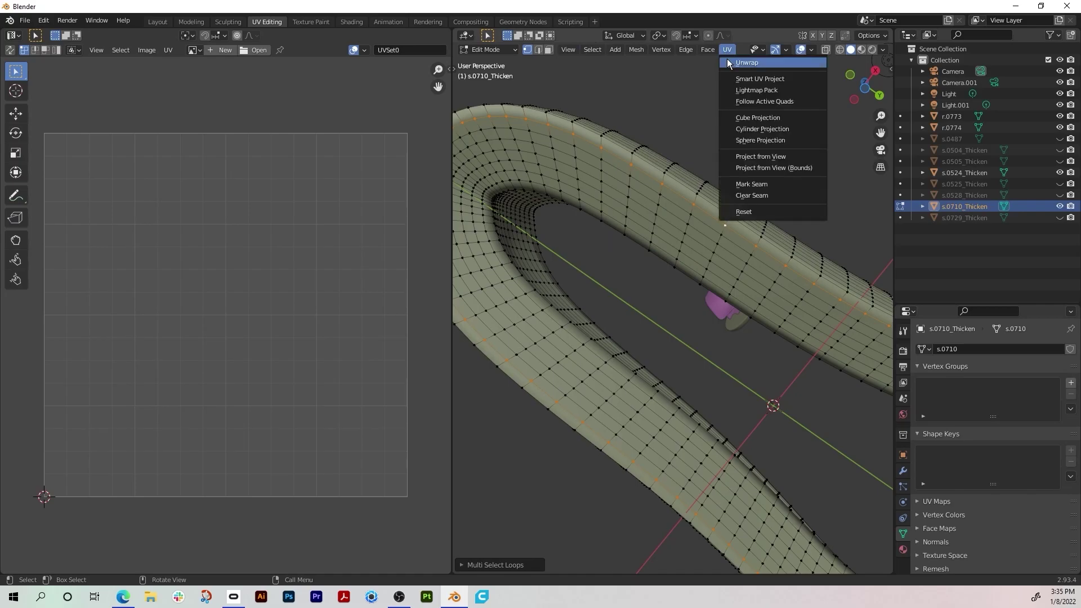
{"action": "left_click", "coordinate": [748, 184]}
- Select the full edge loop along the inner edge of the midsole's underside and mark it as a seam
{"action": "middle_click_drag", "start_coordinate": [689, 299], "coordinate": [708, 287]}
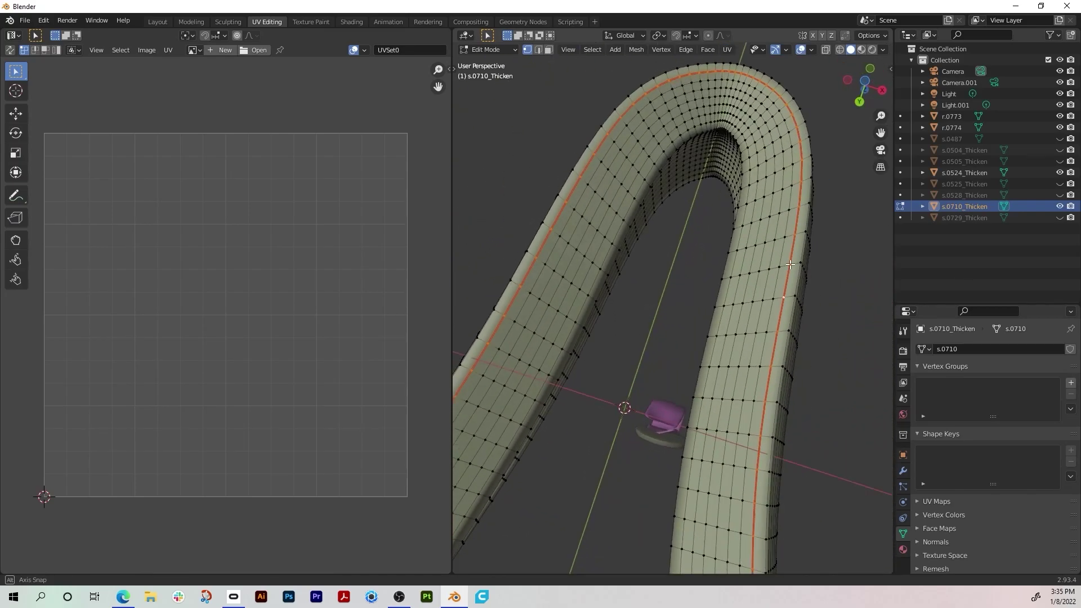
{"action": "left_click", "coordinate": [595, 300]}
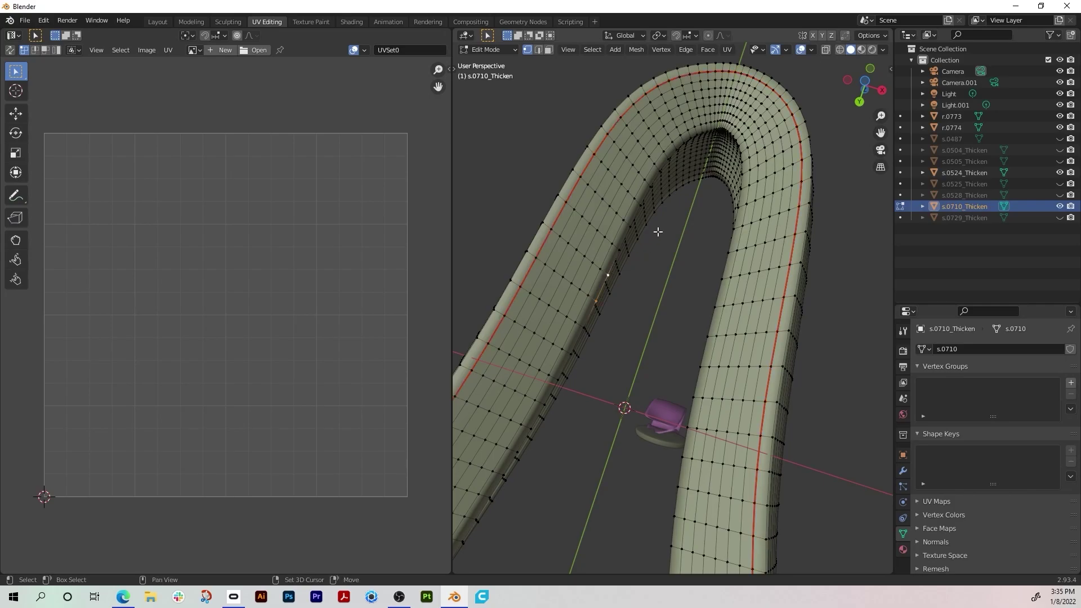
{"action": "left_click", "coordinate": [592, 49]}
{"action": "mouse_move", "coordinate": [632, 222]}
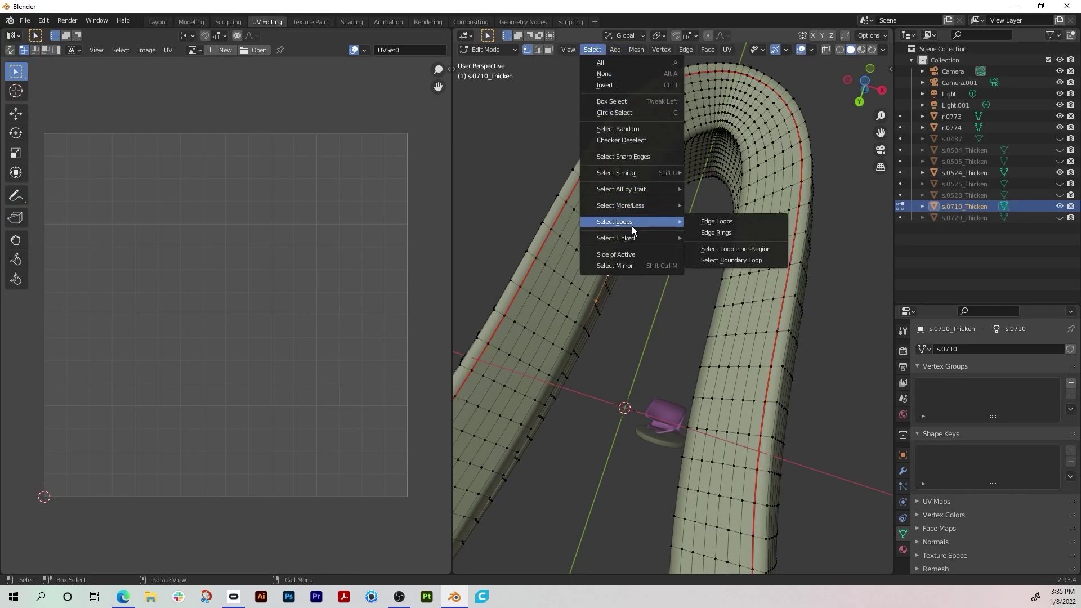
{"action": "left_click", "coordinate": [700, 221]}
{"action": "left_click", "coordinate": [727, 49]}
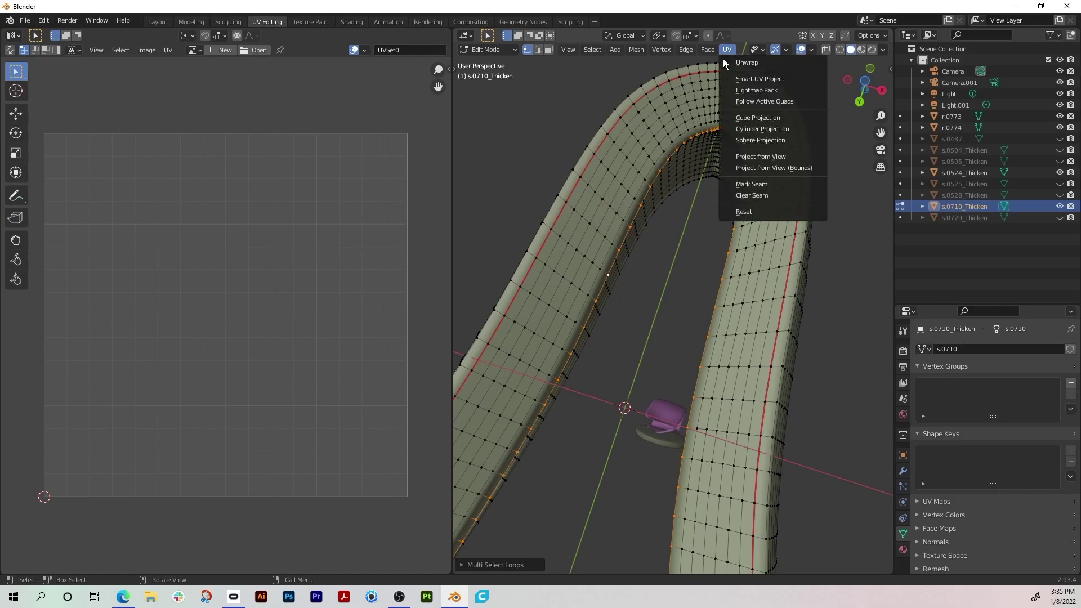
{"action": "left_click", "coordinate": [755, 194]}
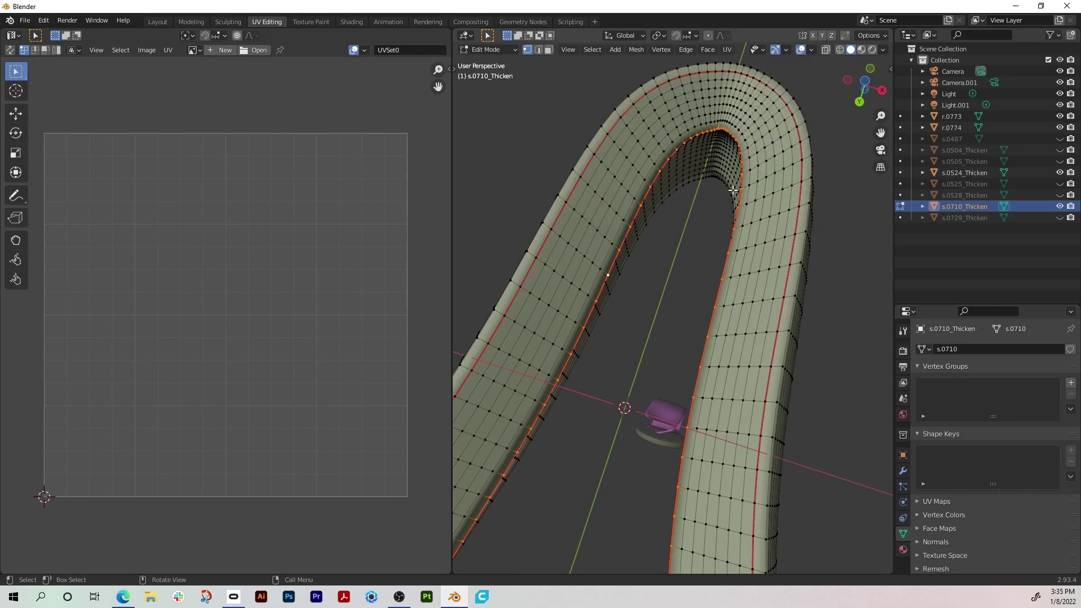
- Select the midsole's entire mesh and unwrap it along its four seams
{"action": "key", "text": "a"}
{"action": "left_click", "coordinate": [727, 50]}
{"action": "left_click", "coordinate": [730, 62]}
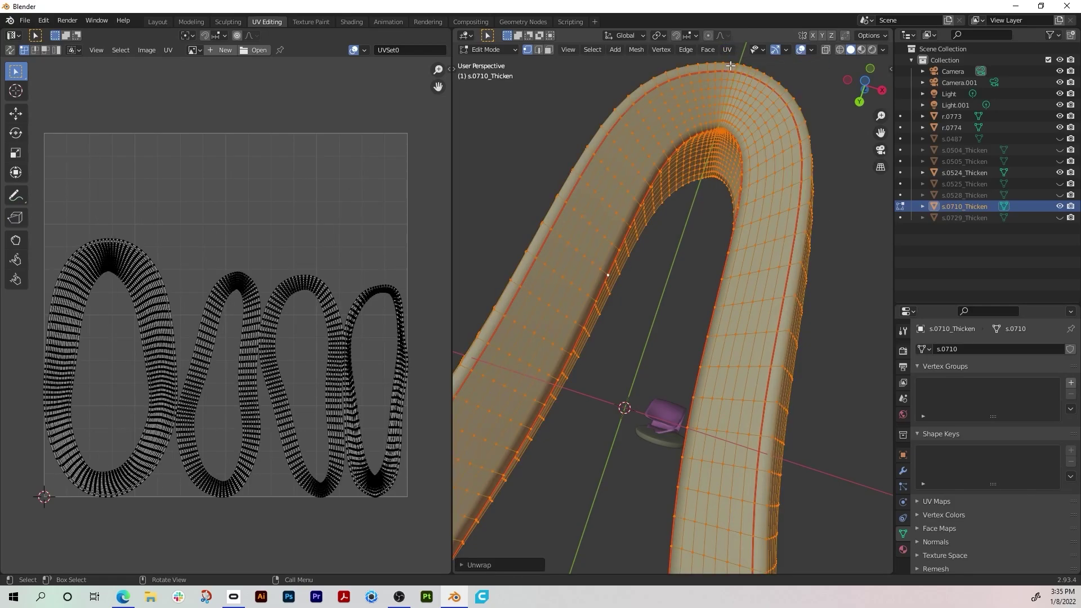
- Hide the midsole, show the sole s.0729_Thicken and enter Edit Mode for the sole
{"action": "middle_click_drag", "start_coordinate": [632, 272], "coordinate": [610, 398]}
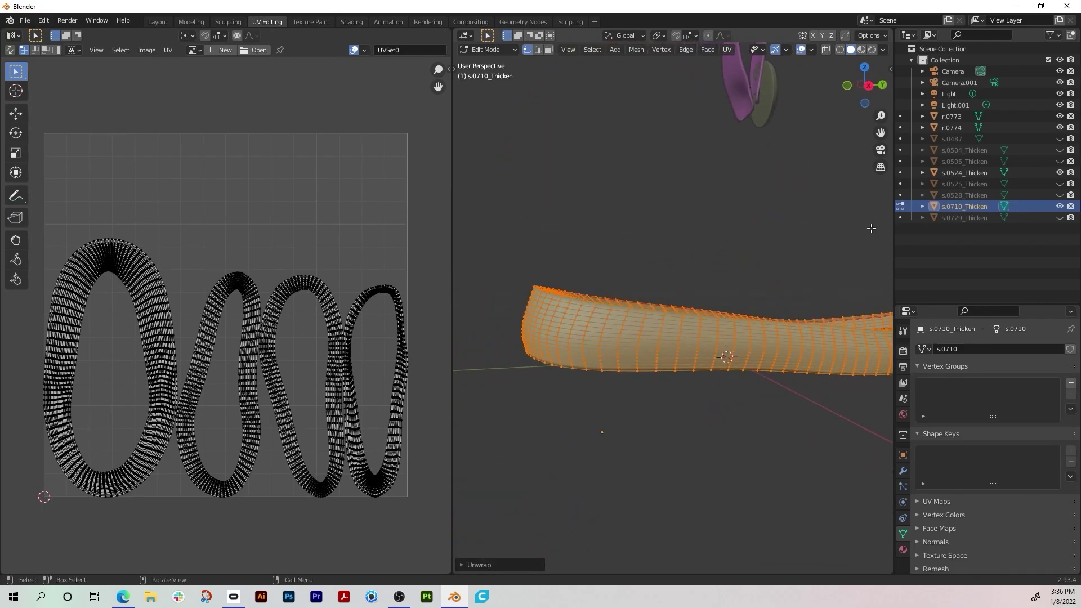
{"action": "left_click", "coordinate": [1059, 206]}
{"action": "left_click", "coordinate": [1059, 217]}
{"action": "middle_click_drag", "start_coordinate": [619, 450], "coordinate": [631, 416]}
{"action": "key", "text": "Tab"}
{"action": "left_click", "coordinate": [632, 389]}
{"action": "key", "text": "Tab"}
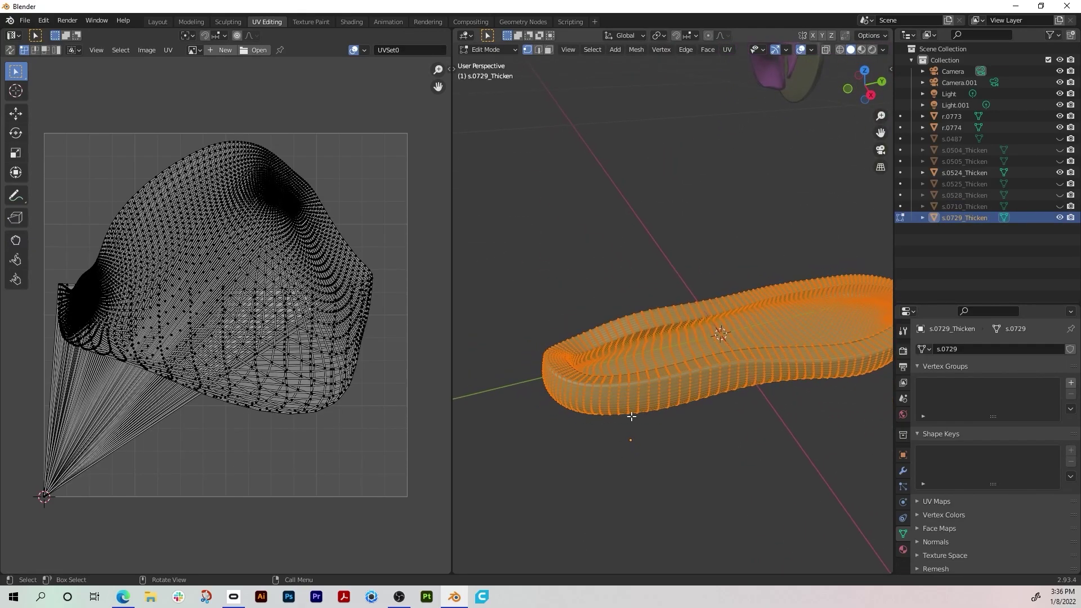
- Select the full edge loop along the outer edge of the sole's raised top rim and mark it as a seam
{"action": "scroll", "coordinate": [631, 417], "scroll_direction": "up", "scroll_amount": 3}
{"action": "scroll", "coordinate": [621, 460], "scroll_direction": "up", "scroll_amount": 2}
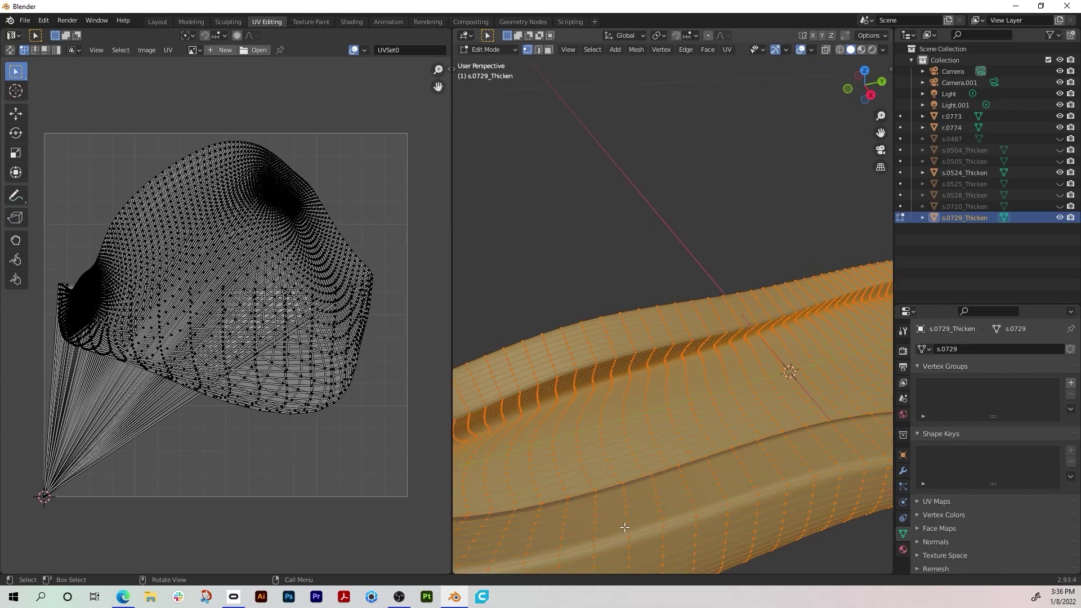
{"action": "left_click", "coordinate": [628, 529]}
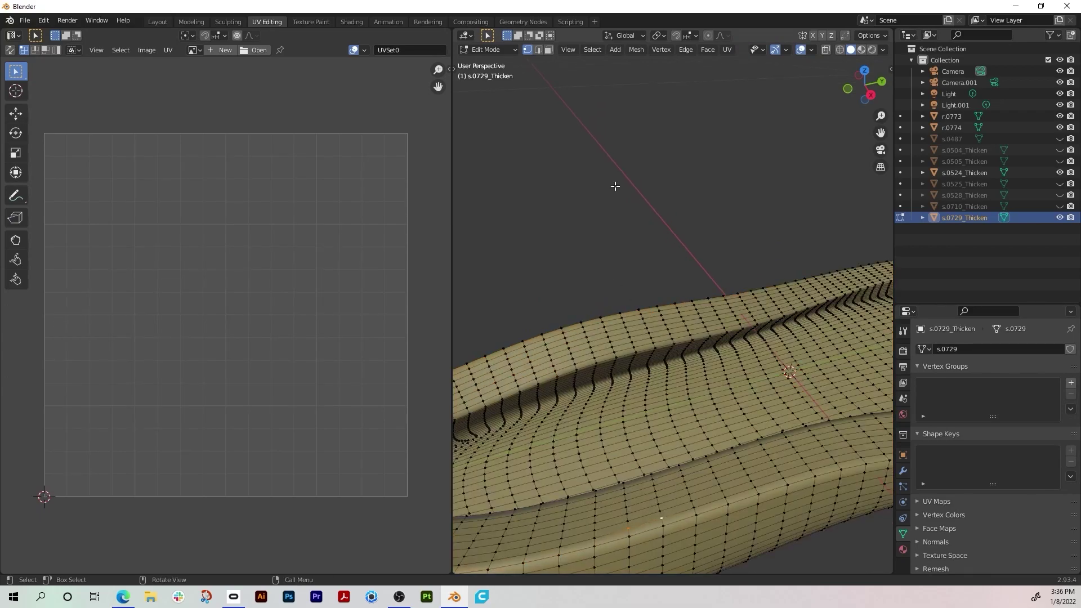
{"action": "left_click", "coordinate": [592, 50]}
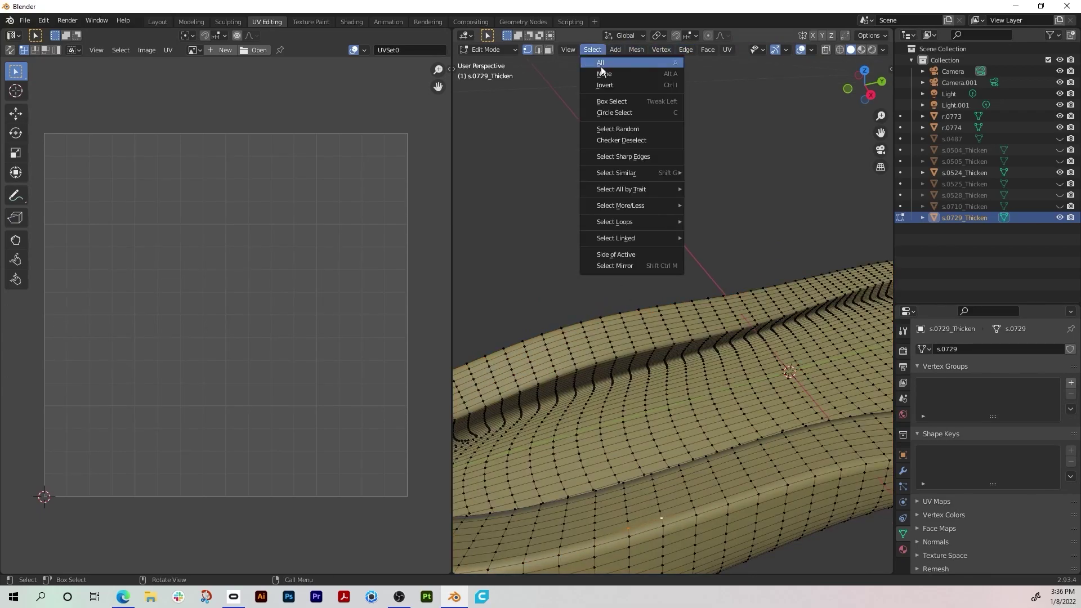
{"action": "mouse_move", "coordinate": [636, 223]}
{"action": "left_click", "coordinate": [708, 221]}
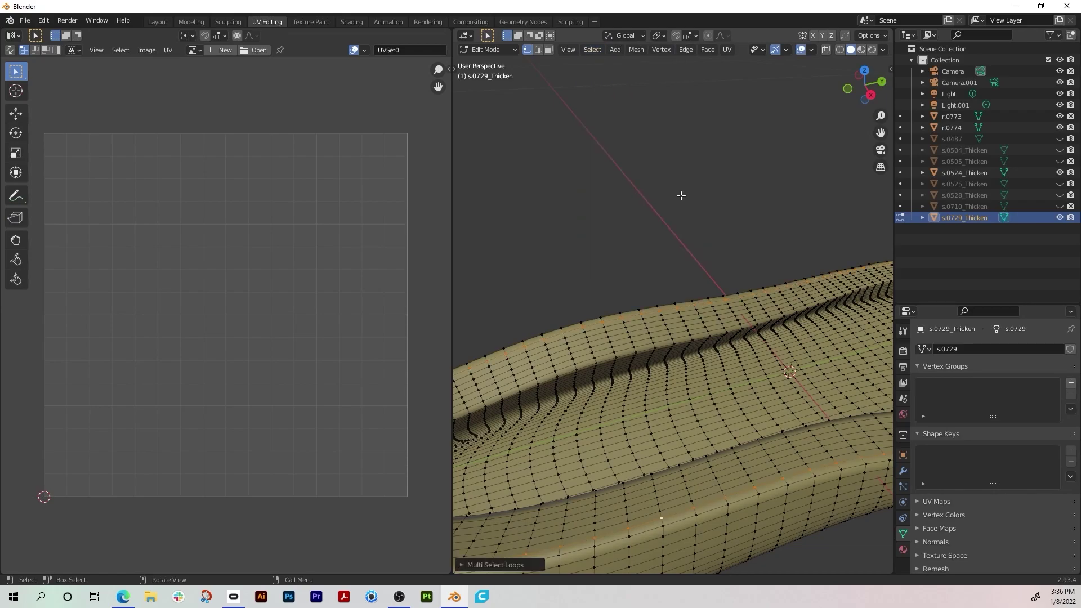
{"action": "left_click", "coordinate": [729, 49]}
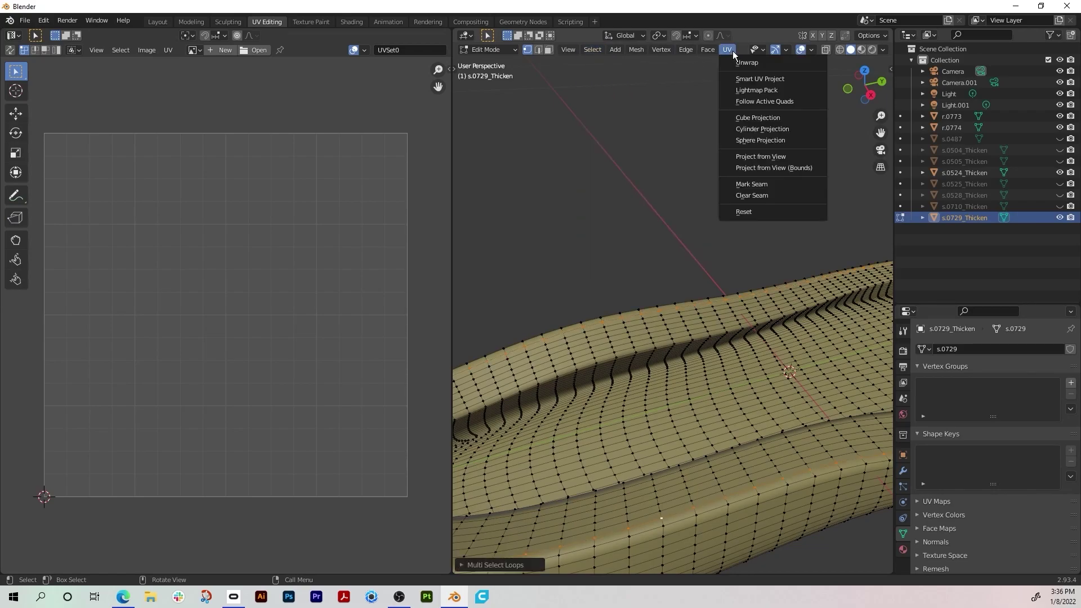
{"action": "left_click", "coordinate": [757, 185]}
- Select the full edge loop along the inner edge of the sole's raised top rim and mark it as a seam
{"action": "middle_click_drag", "start_coordinate": [640, 472], "coordinate": [626, 295]}
{"action": "left_click", "coordinate": [619, 273]}
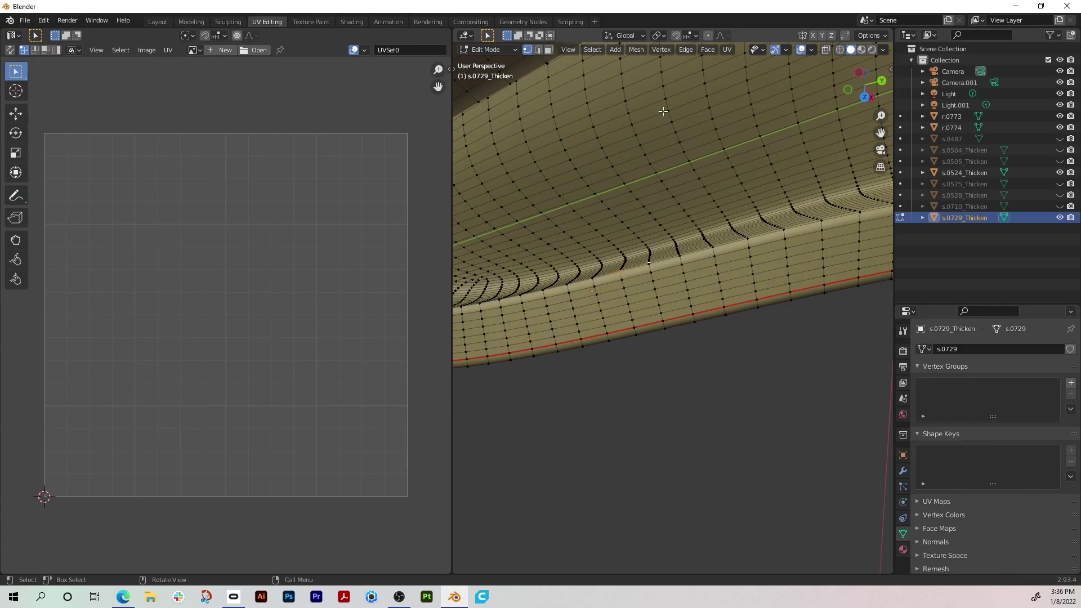
{"action": "scroll", "coordinate": [664, 269], "scroll_direction": "up", "scroll_amount": 4}
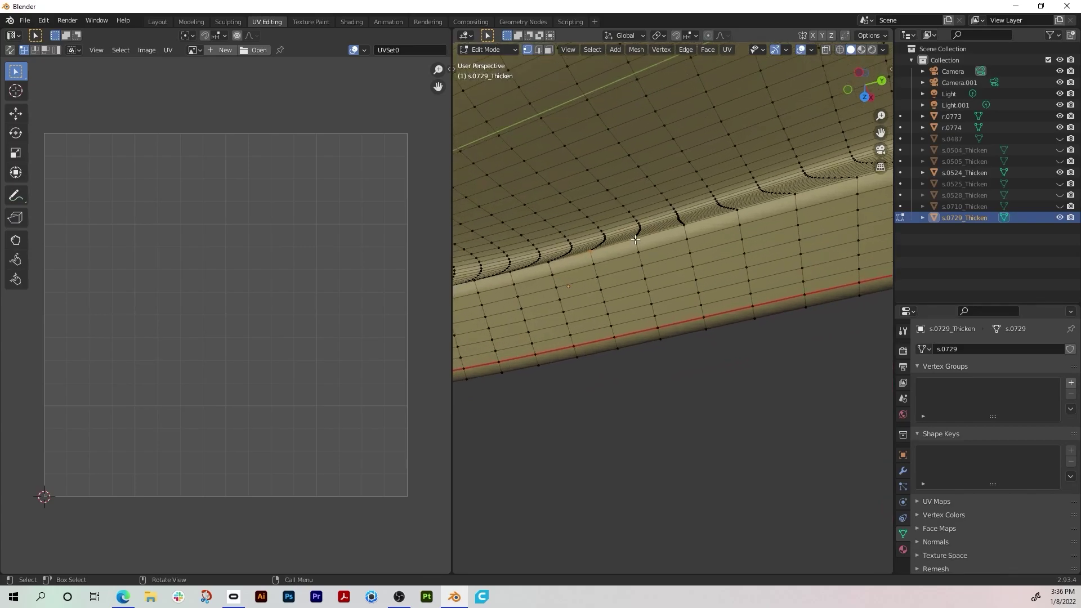
{"action": "left_click", "coordinate": [592, 253]}
{"action": "left_click", "coordinate": [600, 49]}
{"action": "mouse_move", "coordinate": [634, 222]}
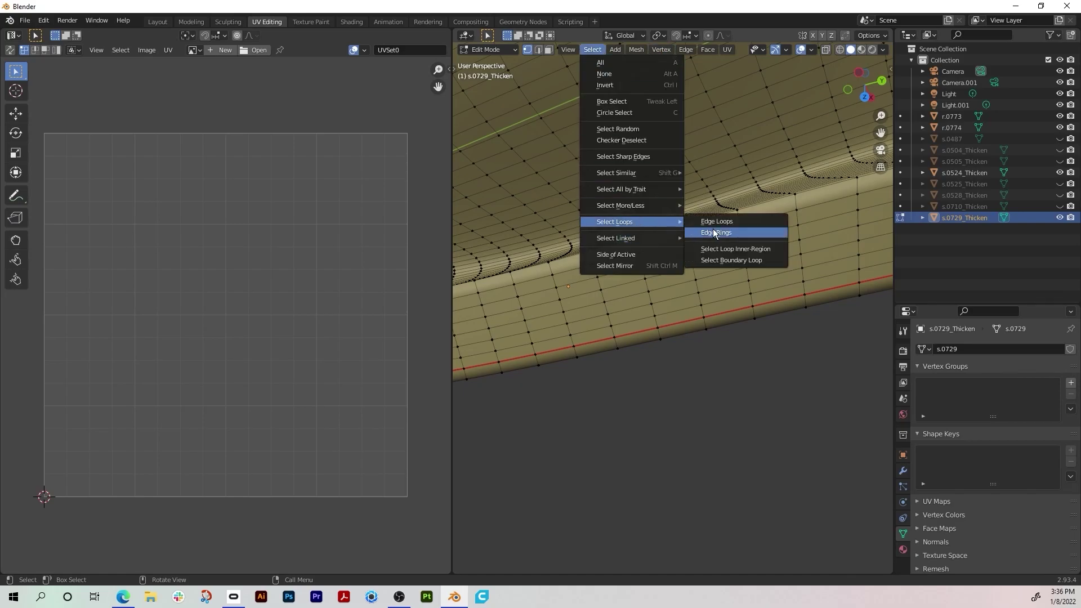
{"action": "left_click", "coordinate": [703, 232]}
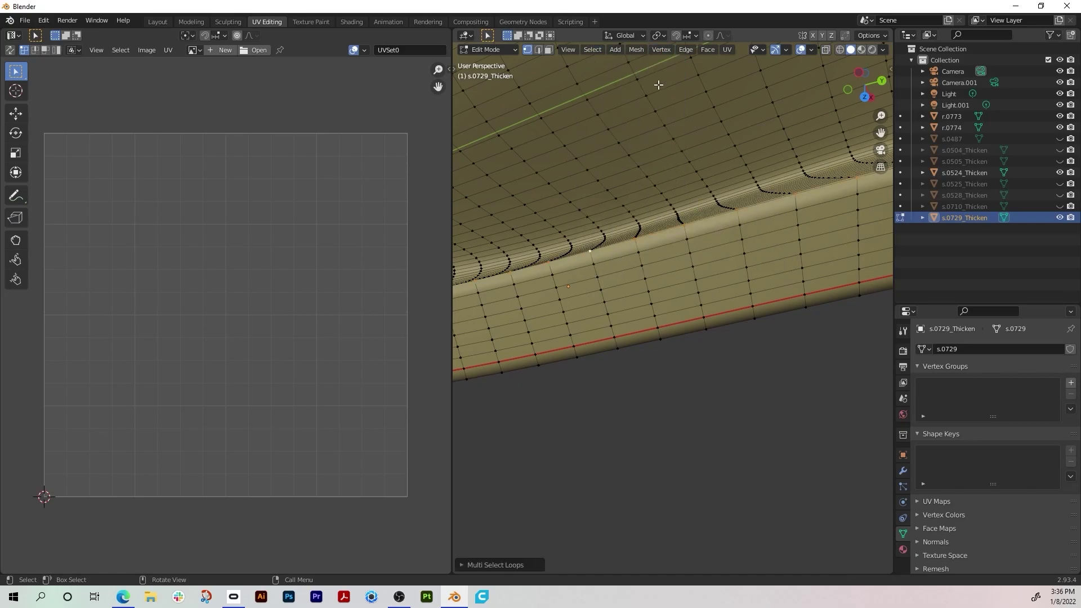
{"action": "left_click", "coordinate": [734, 53]}
{"action": "left_click", "coordinate": [746, 184]}
- Select the full edge loop around the sole's lower outer edge, where the sidewall meets the underside, and mark it as a seam
{"action": "middle_click_drag", "start_coordinate": [725, 255], "coordinate": [700, 321]}
{"action": "middle_click_drag", "start_coordinate": [683, 362], "coordinate": [669, 284]}
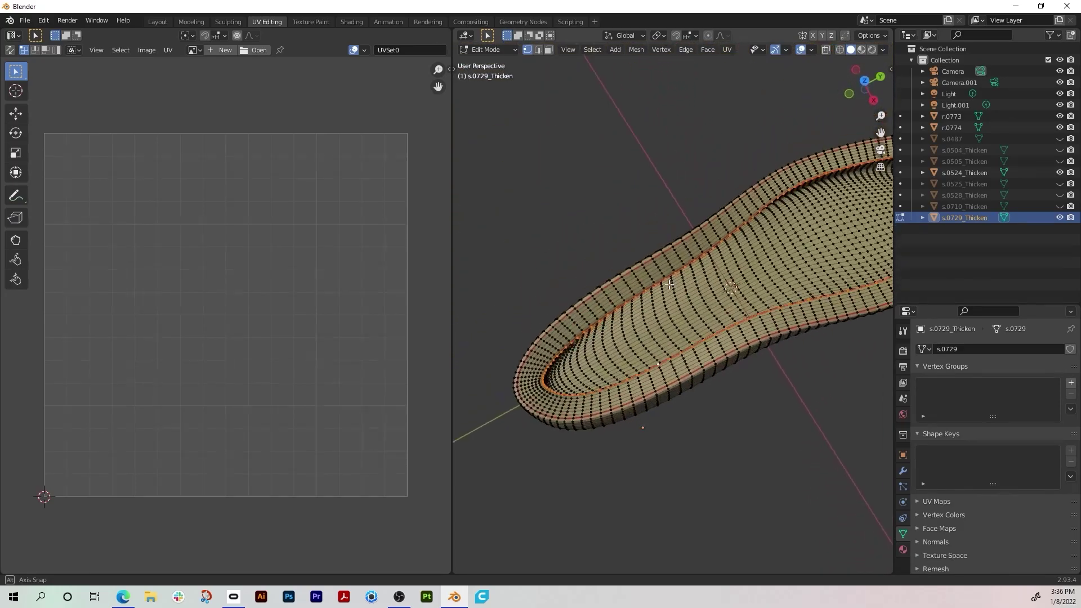
{"action": "middle_click_drag", "start_coordinate": [655, 460], "coordinate": [812, 411]}
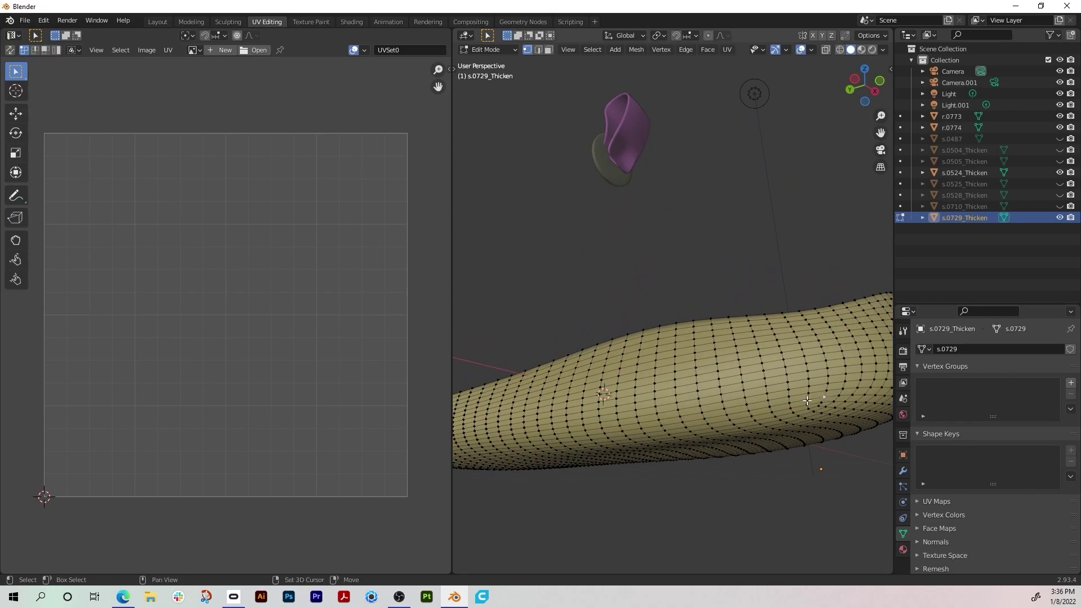
{"action": "left_click", "coordinate": [592, 49]}
{"action": "mouse_move", "coordinate": [664, 221]}
{"action": "left_click", "coordinate": [709, 224]}
{"action": "middle_click_drag", "start_coordinate": [709, 226], "coordinate": [737, 367]}
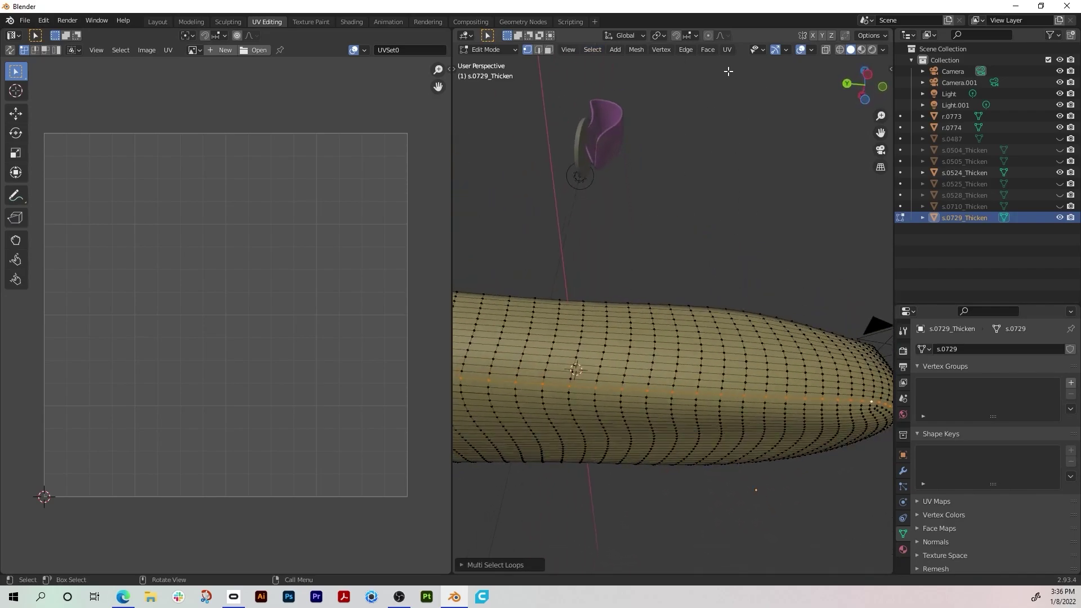
{"action": "left_click", "coordinate": [727, 50]}
{"action": "left_click", "coordinate": [753, 187]}
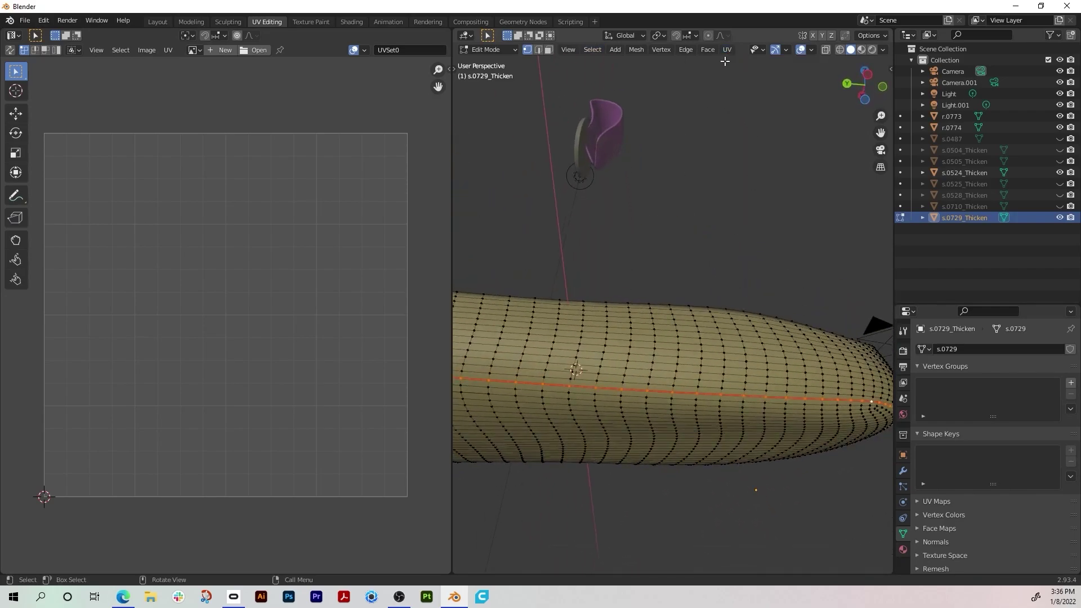
- Select the sole's entire mesh, unwrap it along its marked seams and leave Edit Mode
{"action": "key", "text": "a"}
{"action": "left_click", "coordinate": [726, 50]}
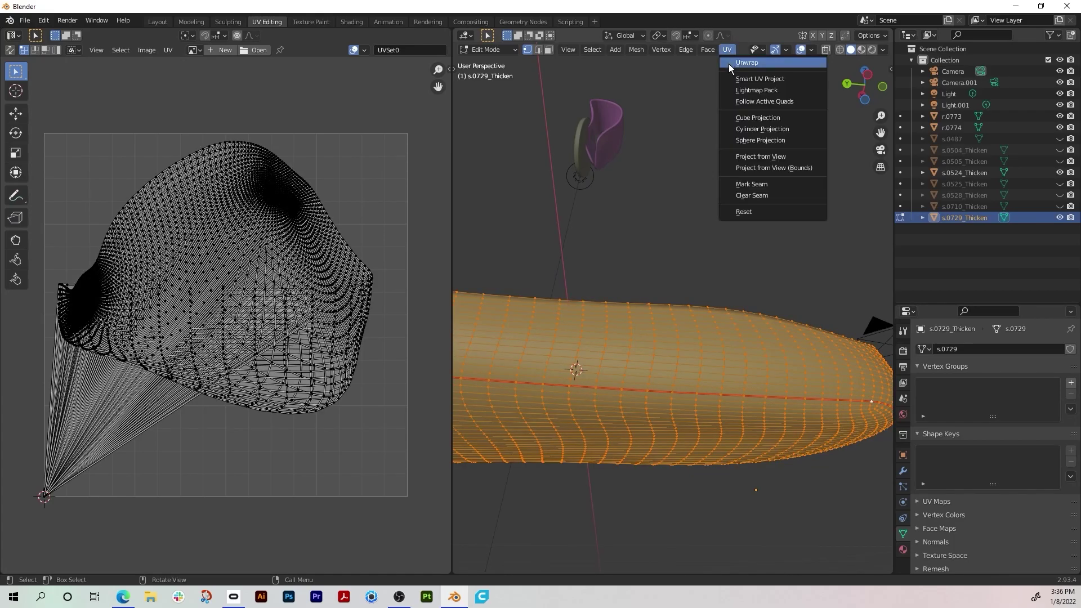
{"action": "left_click", "coordinate": [728, 63]}
{"action": "scroll", "coordinate": [680, 274], "scroll_direction": "down", "scroll_amount": 5}
{"action": "middle_click_drag", "start_coordinate": [680, 274], "coordinate": [703, 186]}
{"action": "scroll", "coordinate": [703, 187], "scroll_direction": "up", "scroll_amount": 4}
{"action": "scroll", "coordinate": [702, 184], "scroll_direction": "down", "scroll_amount": 5}
{"action": "key", "text": "Tab"}
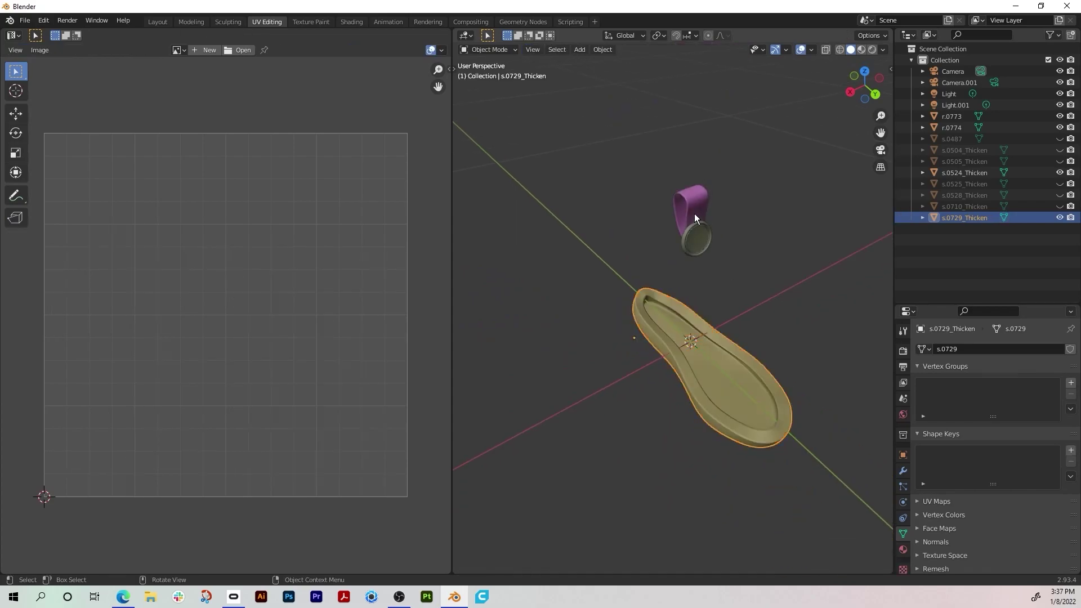
- Enter Edit Mode for the front pull tab s.0524_Thicken and hide all the other shoe parts
{"action": "left_click", "coordinate": [694, 198]}
{"action": "key", "text": "Tab"}
{"action": "scroll", "coordinate": [694, 201], "scroll_direction": "up", "scroll_amount": 3}
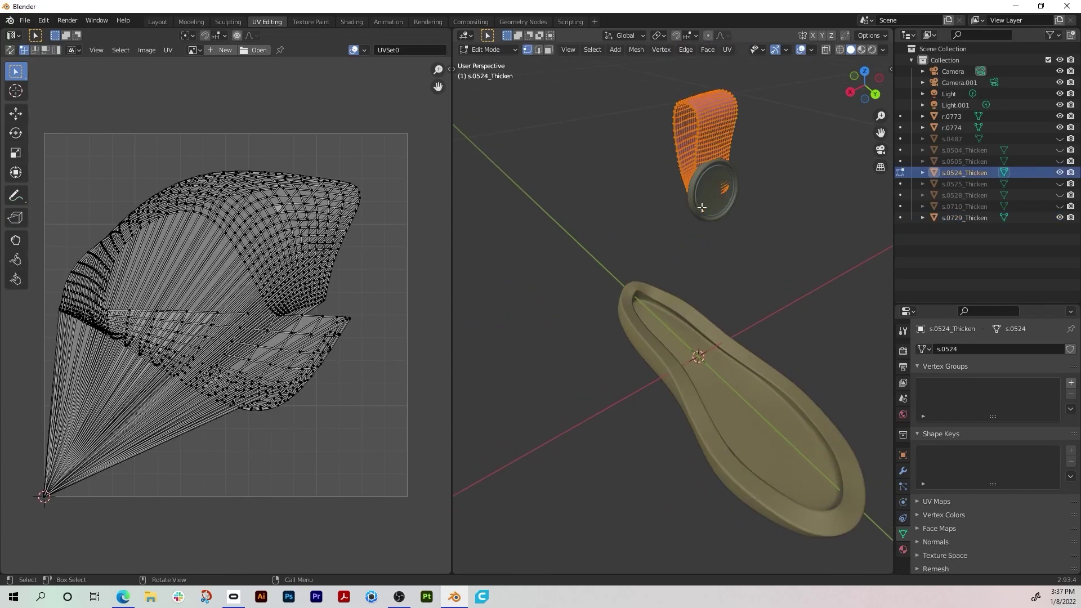
{"action": "left_click", "coordinate": [1059, 217]}
{"action": "left_click", "coordinate": [1059, 172]}
{"action": "left_click", "coordinate": [1059, 172]}
{"action": "left_click_drag", "start_coordinate": [1059, 139], "coordinate": [1058, 116]}
{"action": "scroll", "coordinate": [726, 208], "scroll_direction": "up", "scroll_amount": 3}
{"action": "scroll", "coordinate": [718, 219], "scroll_direction": "down", "scroll_amount": 5}
{"action": "scroll", "coordinate": [743, 333], "scroll_direction": "up", "scroll_amount": 5}
{"action": "middle_click_drag", "start_coordinate": [743, 333], "coordinate": [699, 308]}
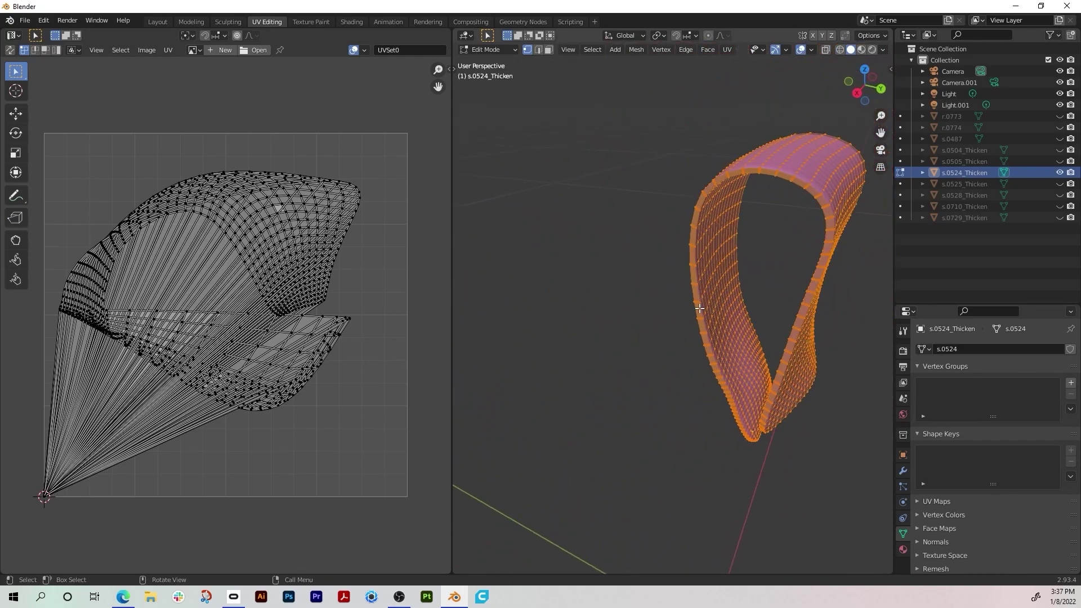
- Clear the selection and select the edge loop along one long side edge of the front pull tab
{"action": "scroll", "coordinate": [761, 350], "scroll_direction": "up", "scroll_amount": 3}
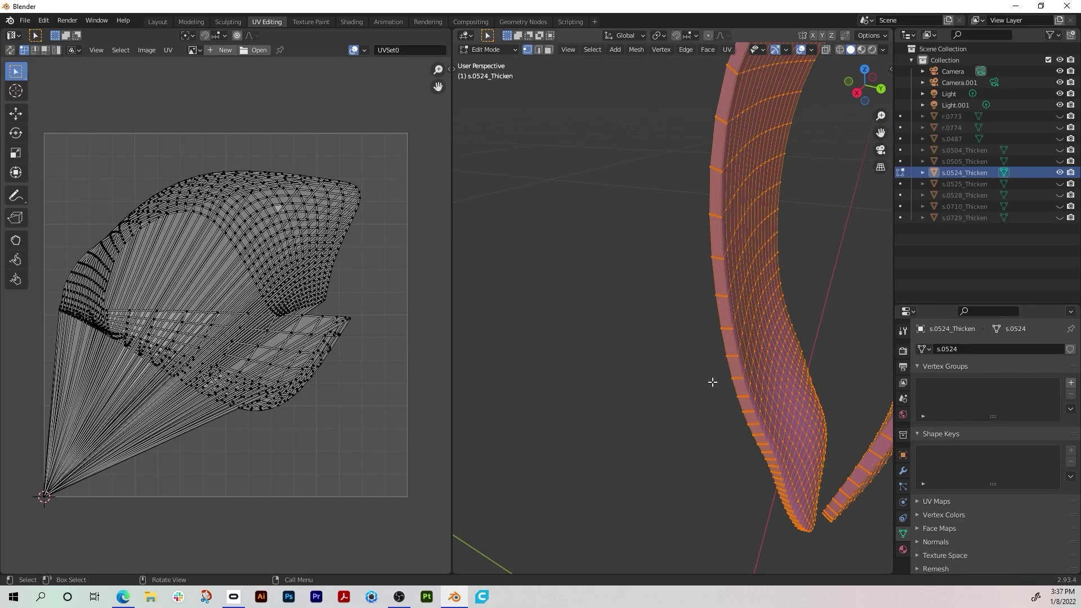
{"action": "left_click", "coordinate": [712, 383]}
{"action": "left_click", "coordinate": [736, 355]}
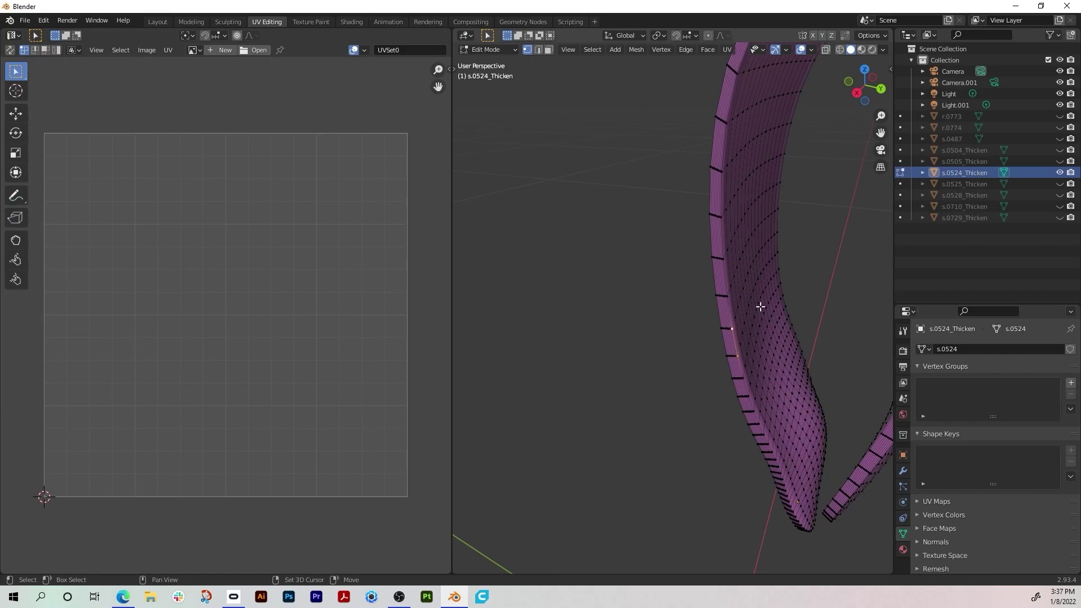
{"action": "left_click", "coordinate": [599, 51]}
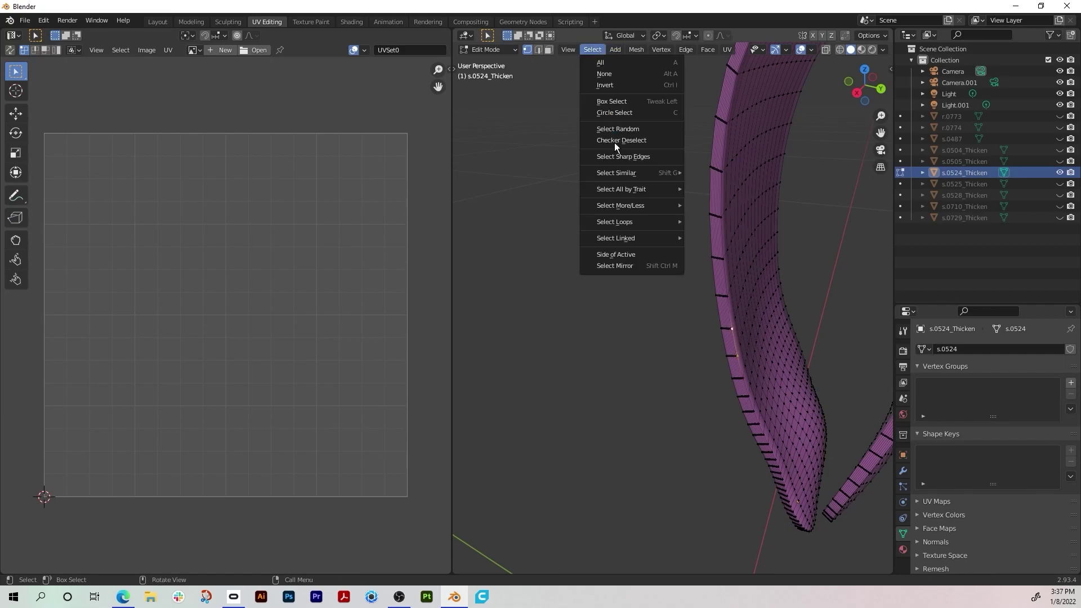
{"action": "mouse_move", "coordinate": [677, 226]}
{"action": "left_click", "coordinate": [711, 221]}
{"action": "scroll", "coordinate": [704, 221], "scroll_direction": "down", "scroll_amount": 5}
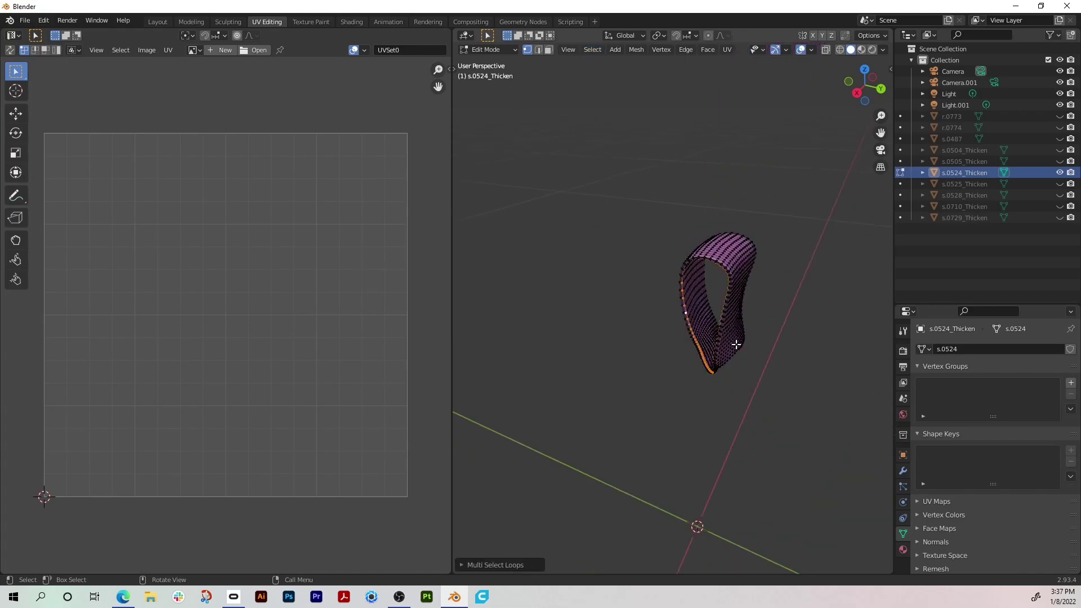
- Add the edges around the rounded lower corner of the front pull tab and extend them along their edge loop
{"action": "middle_click_drag", "start_coordinate": [723, 376], "coordinate": [664, 348]}
{"action": "scroll", "coordinate": [640, 337], "scroll_direction": "up", "scroll_amount": 5}
{"action": "scroll", "coordinate": [589, 363], "scroll_direction": "up", "scroll_amount": 2}
{"action": "scroll", "coordinate": [596, 349], "scroll_direction": "down", "scroll_amount": 1}
{"action": "left_click", "coordinate": [521, 169]}
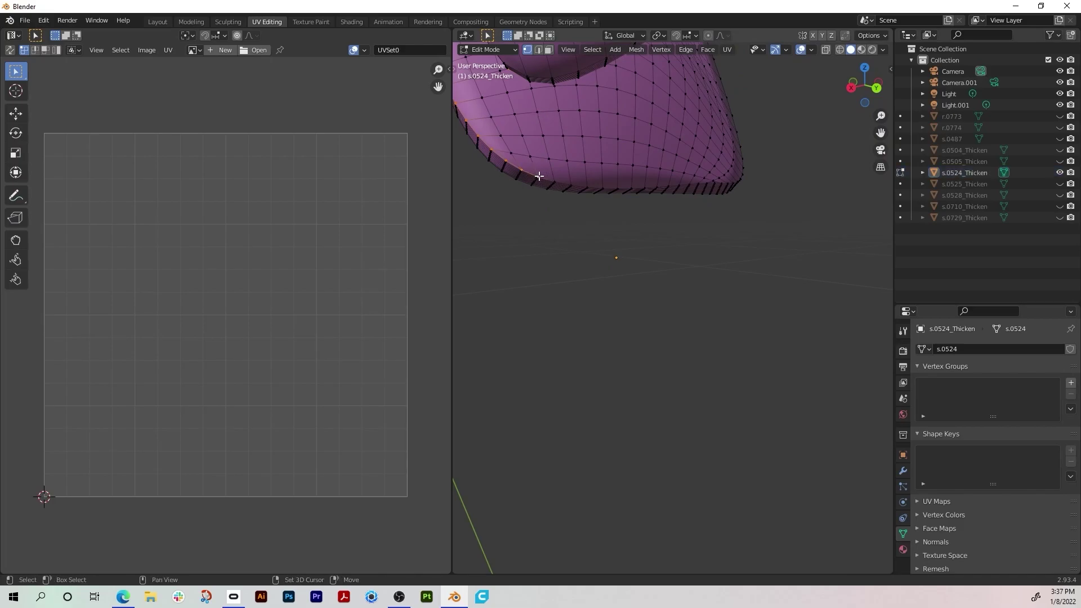
{"action": "left_click", "coordinate": [593, 51]}
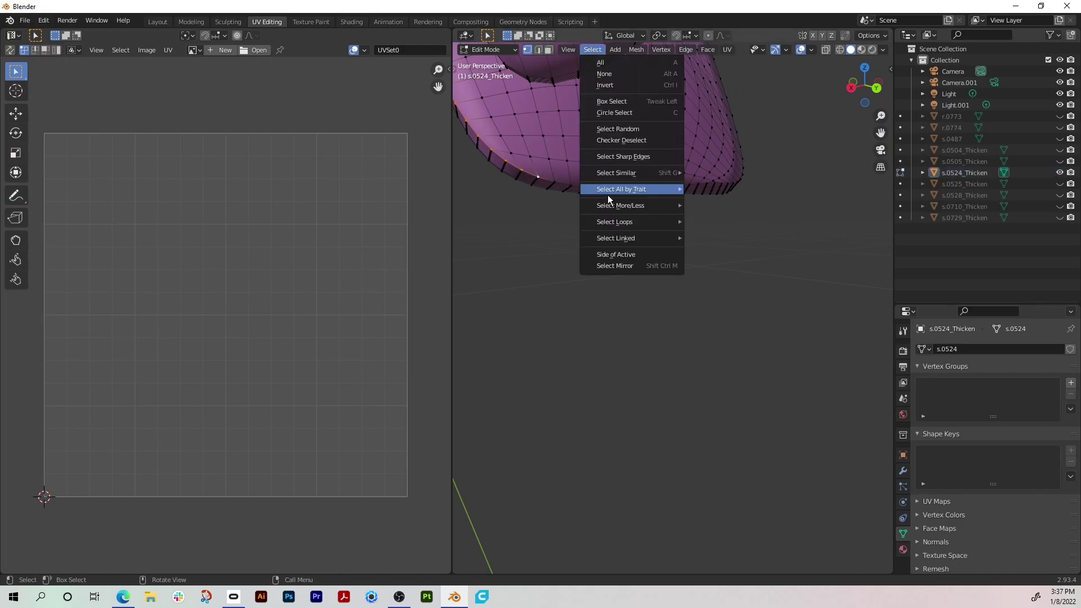
{"action": "left_click", "coordinate": [636, 215]}
- Add the edges at the opposite lower corner of the front pull tab and extend the selection along their edge loop
{"action": "middle_click_drag", "start_coordinate": [710, 205], "coordinate": [742, 280]}
{"action": "left_click", "coordinate": [591, 390], "text": "shift"}
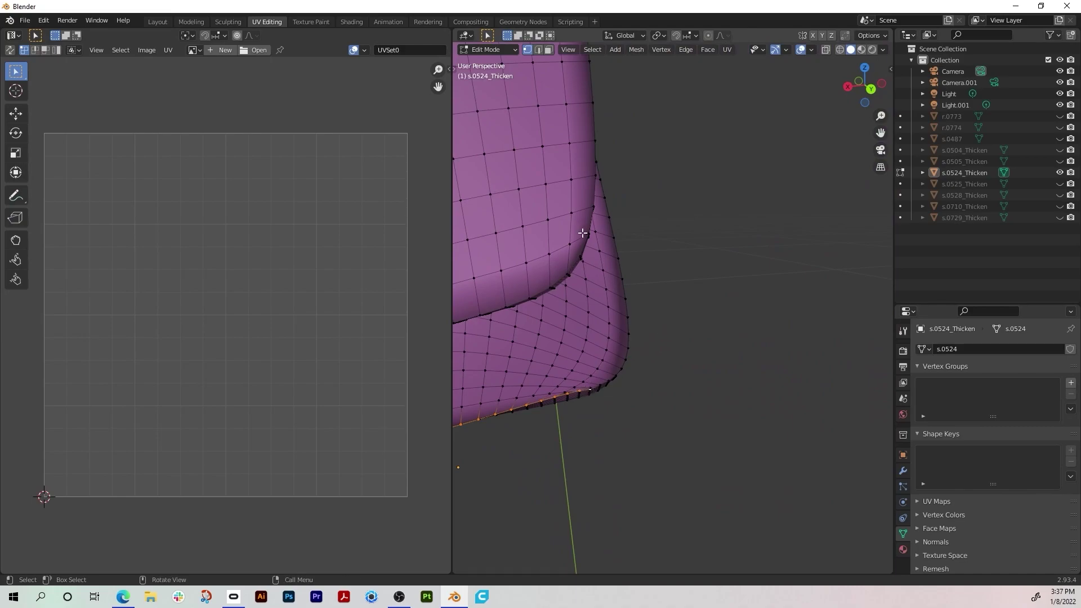
{"action": "left_click", "coordinate": [592, 394], "text": "shift"}
{"action": "left_click", "coordinate": [590, 387], "text": "shift"}
{"action": "left_click", "coordinate": [591, 50]}
{"action": "mouse_move", "coordinate": [634, 233]}
{"action": "left_click", "coordinate": [731, 221]}
{"action": "scroll", "coordinate": [696, 229], "scroll_direction": "down", "scroll_amount": 8}
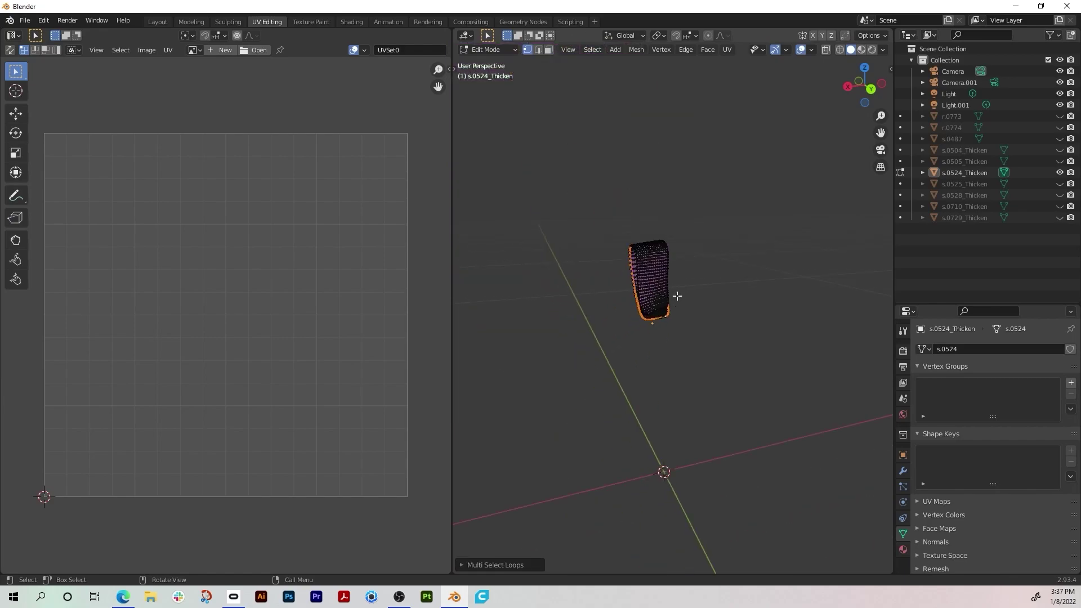
- Add the edge loop along the pull tab's remaining unselected edge and mark the whole selected border as a seam
{"action": "middle_click_drag", "start_coordinate": [695, 249], "coordinate": [550, 379], "text": "shift"}
{"action": "middle_click_drag", "start_coordinate": [554, 398], "coordinate": [660, 394]}
{"action": "scroll", "coordinate": [589, 375], "scroll_direction": "up", "scroll_amount": 2}
{"action": "scroll", "coordinate": [659, 393], "scroll_direction": "up", "scroll_amount": 3}
{"action": "scroll", "coordinate": [645, 406], "scroll_direction": "up", "scroll_amount": 5}
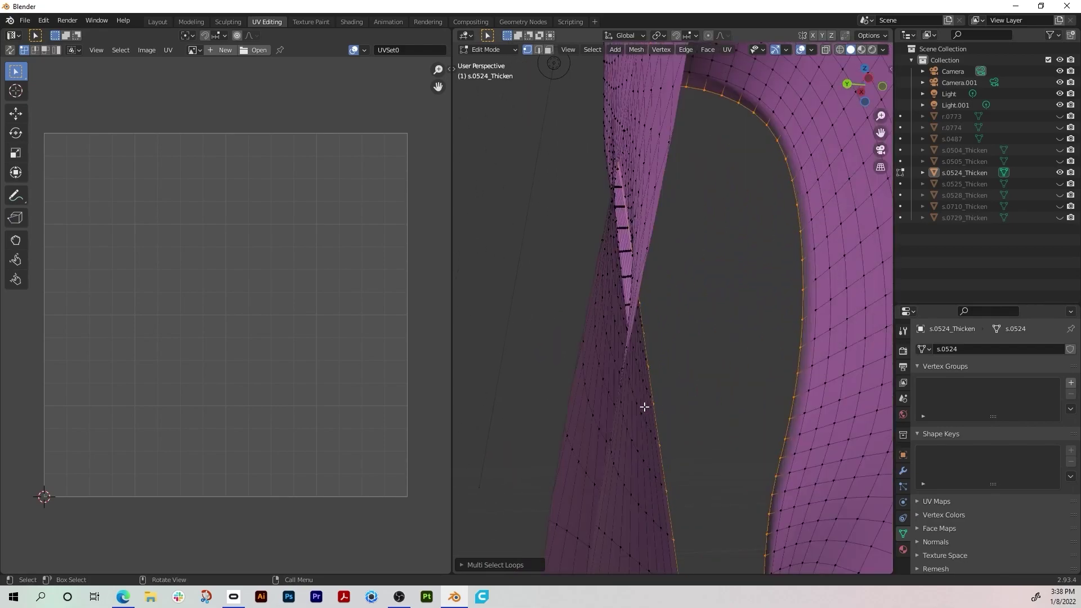
{"action": "middle_click_drag", "start_coordinate": [661, 313], "coordinate": [687, 308]}
{"action": "scroll", "coordinate": [688, 307], "scroll_direction": "down", "scroll_amount": 2}
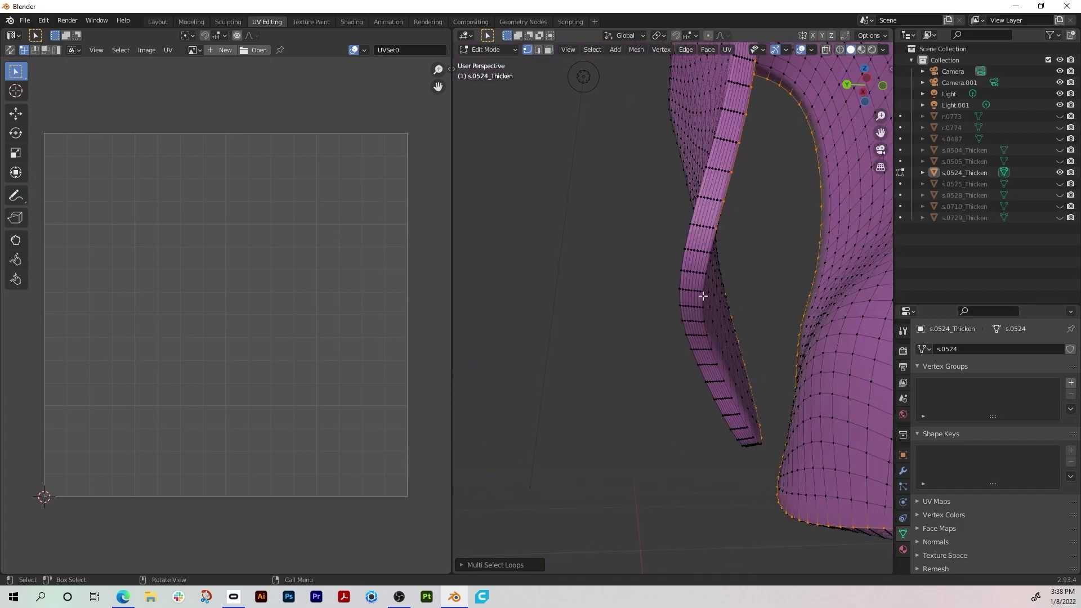
{"action": "left_click", "coordinate": [710, 260]}
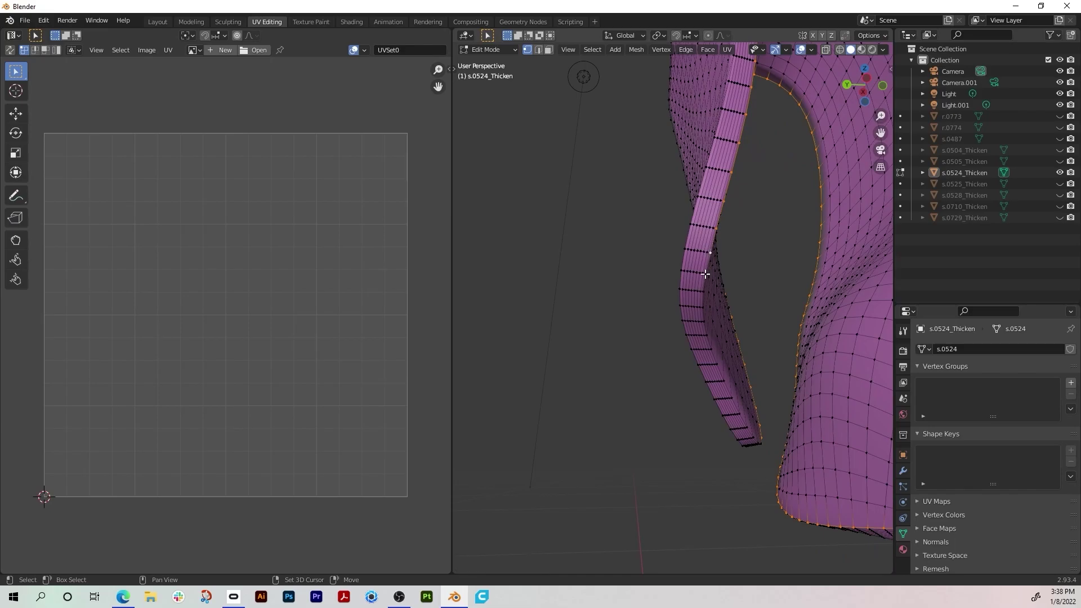
{"action": "left_click", "coordinate": [592, 49]}
{"action": "mouse_move", "coordinate": [619, 222]}
{"action": "left_click", "coordinate": [710, 222]}
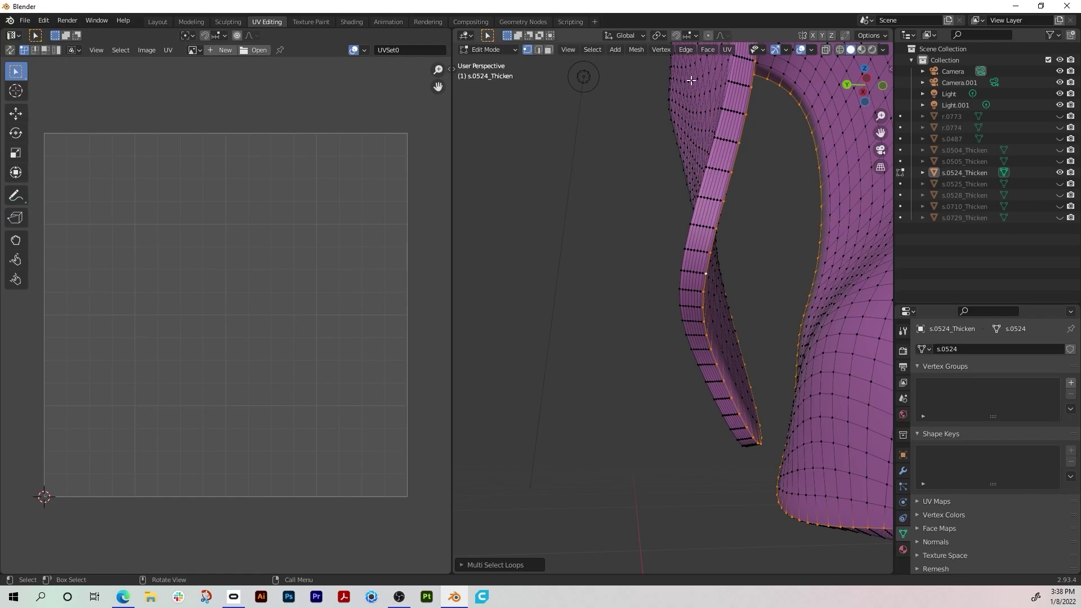
{"action": "left_click", "coordinate": [726, 49]}
{"action": "left_click", "coordinate": [756, 185]}
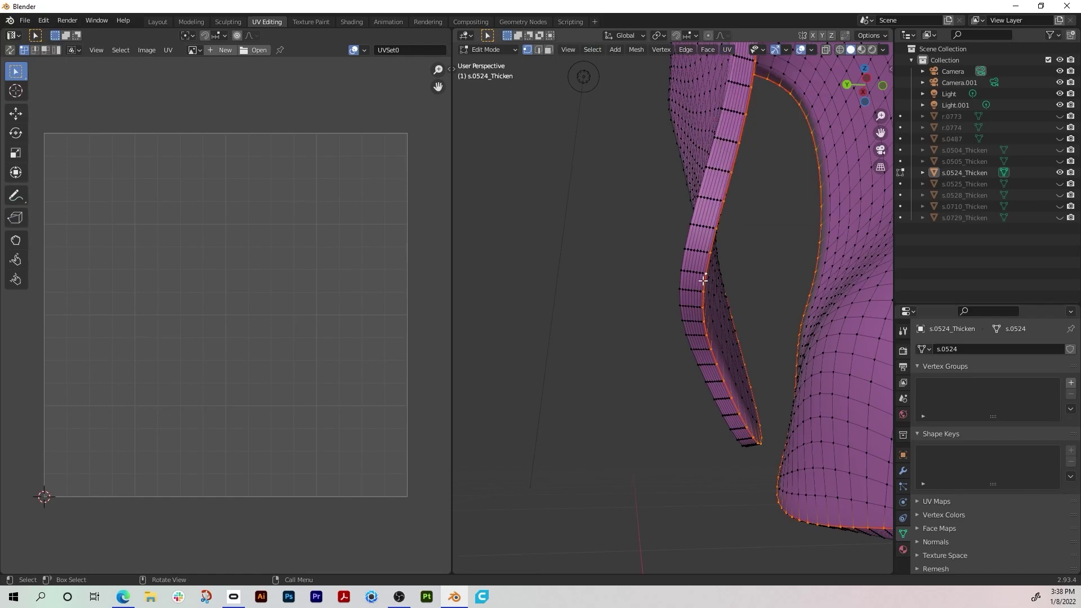
- Select the front pull tab's entire mesh and unwrap it along its marked seam
{"action": "scroll", "coordinate": [703, 280], "scroll_direction": "down", "scroll_amount": 5}
{"action": "middle_click_drag", "start_coordinate": [673, 258], "coordinate": [827, 287]}
{"action": "key", "text": "a"}
{"action": "left_click", "coordinate": [727, 49]}
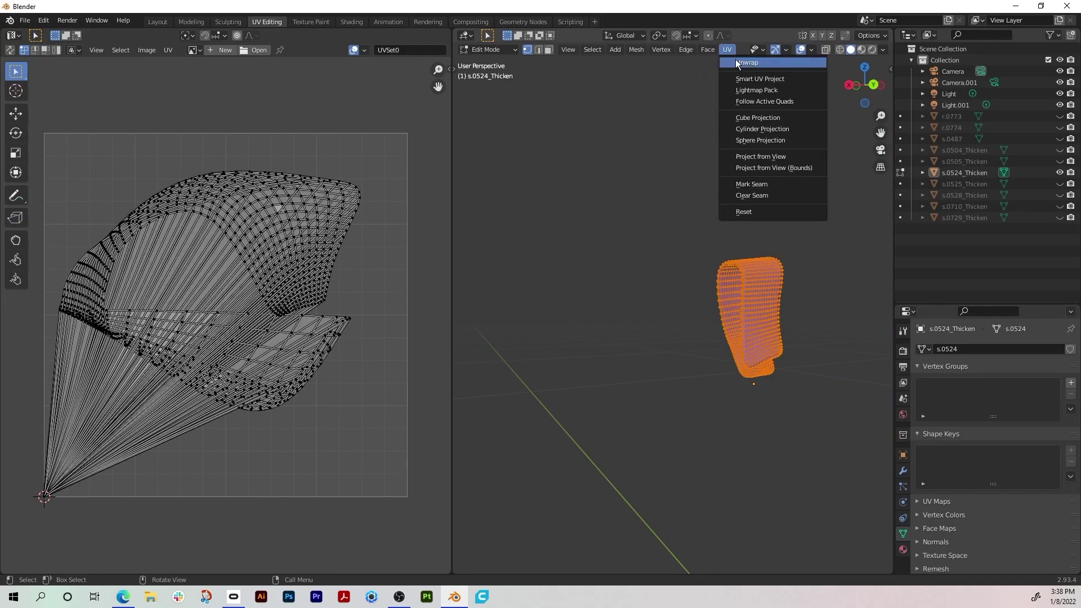
{"action": "left_click", "coordinate": [735, 62]}
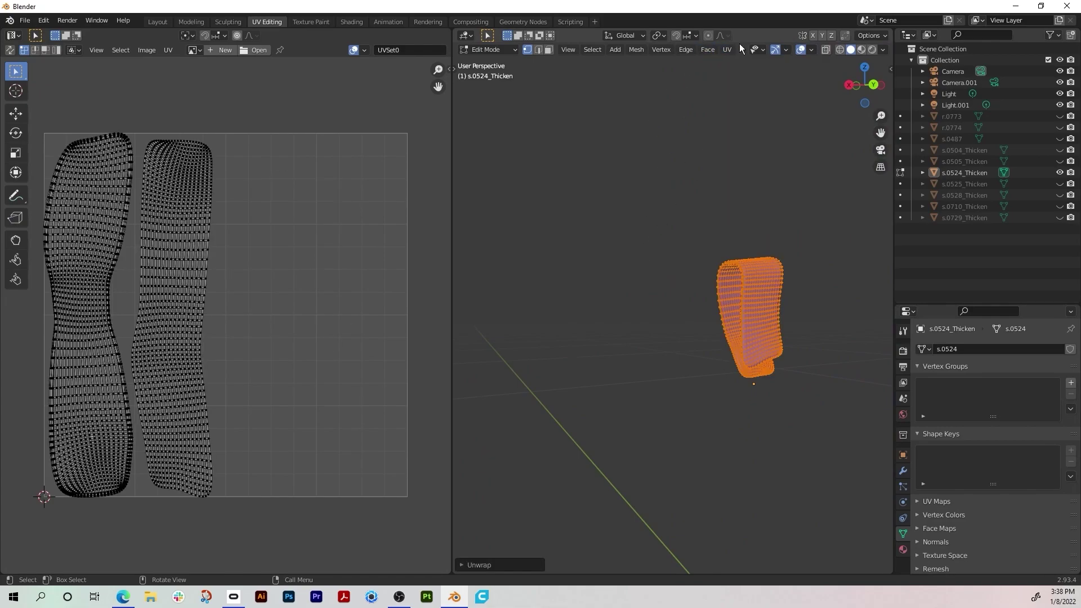
- Show all the hidden boot parts again and return to Object Mode
{"action": "left_click_drag", "start_coordinate": [1059, 217], "coordinate": [1062, 116]}
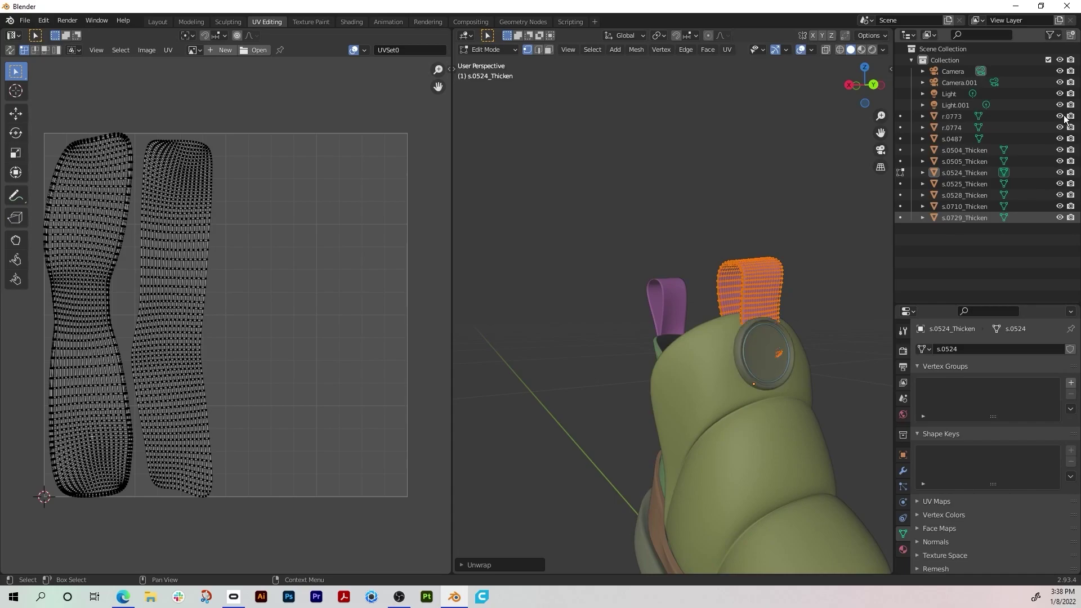
{"action": "scroll", "coordinate": [775, 350], "scroll_direction": "down", "scroll_amount": 4}
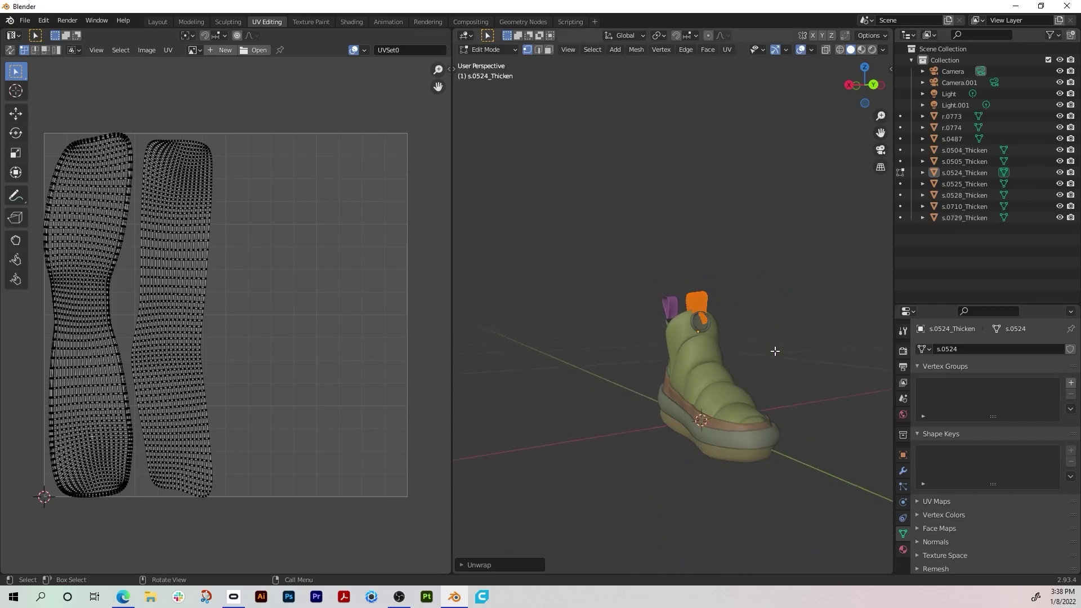
{"action": "key", "text": "Tab"}
{"action": "middle_click_drag", "start_coordinate": [633, 488], "coordinate": [752, 434]}
{"action": "scroll", "coordinate": [665, 412], "scroll_direction": "up", "scroll_amount": 5}
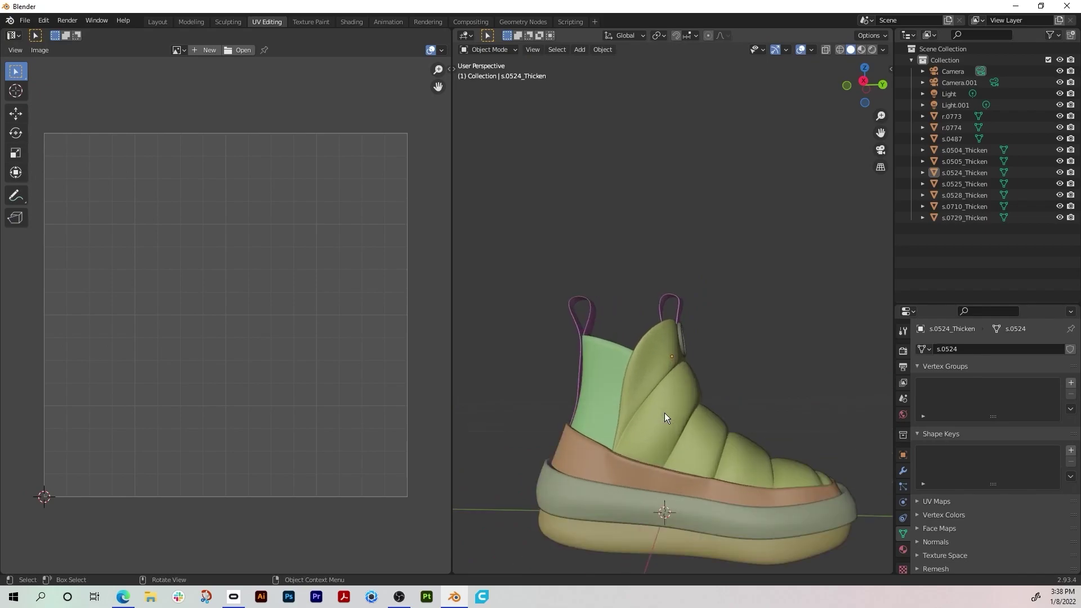
{"action": "middle_click_drag", "start_coordinate": [705, 488], "coordinate": [695, 384], "text": "shift"}
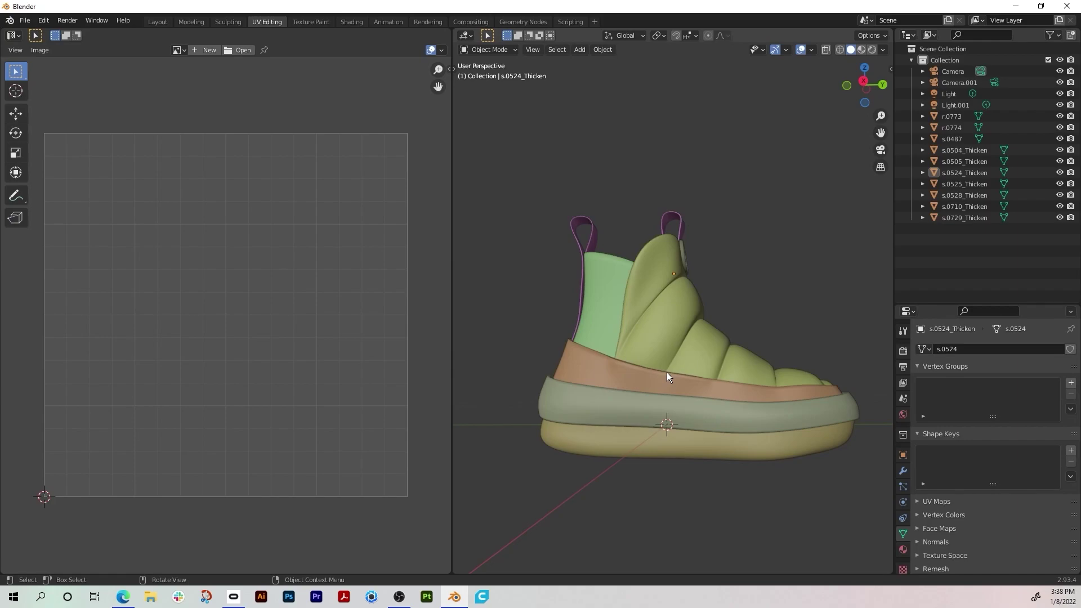
- Enter Edit Mode for the rear pull tab s.0525_Thicken and display its face normals to examine their direction
{"action": "left_click", "coordinate": [590, 237]}
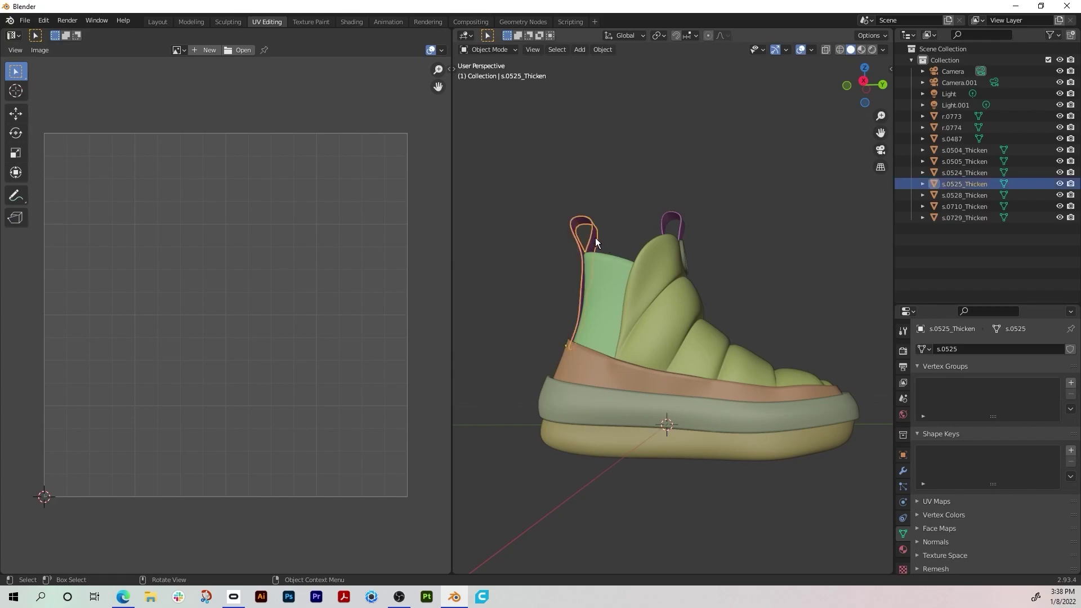
{"action": "scroll", "coordinate": [595, 238], "scroll_direction": "up", "scroll_amount": 3}
{"action": "middle_click_drag", "start_coordinate": [629, 227], "coordinate": [670, 239], "text": "shift"}
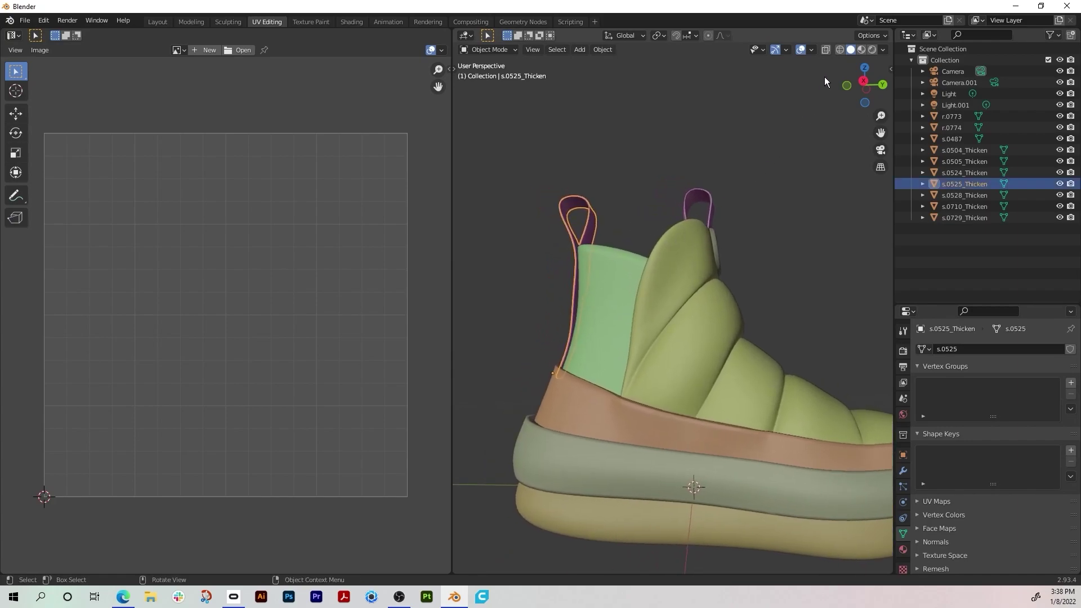
{"action": "key", "text": "Tab"}
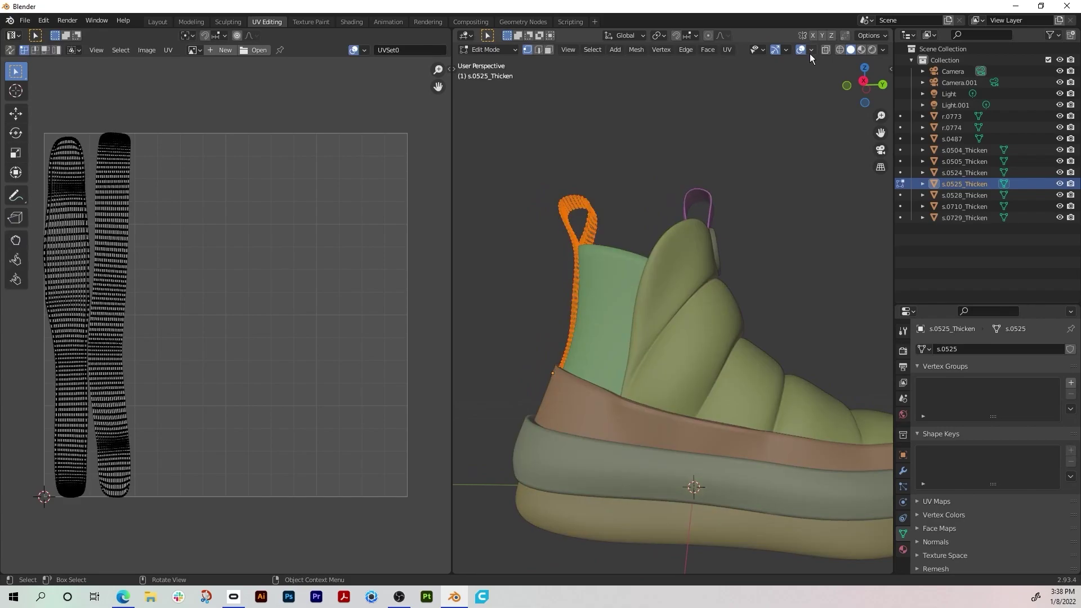
{"action": "left_click", "coordinate": [811, 50]}
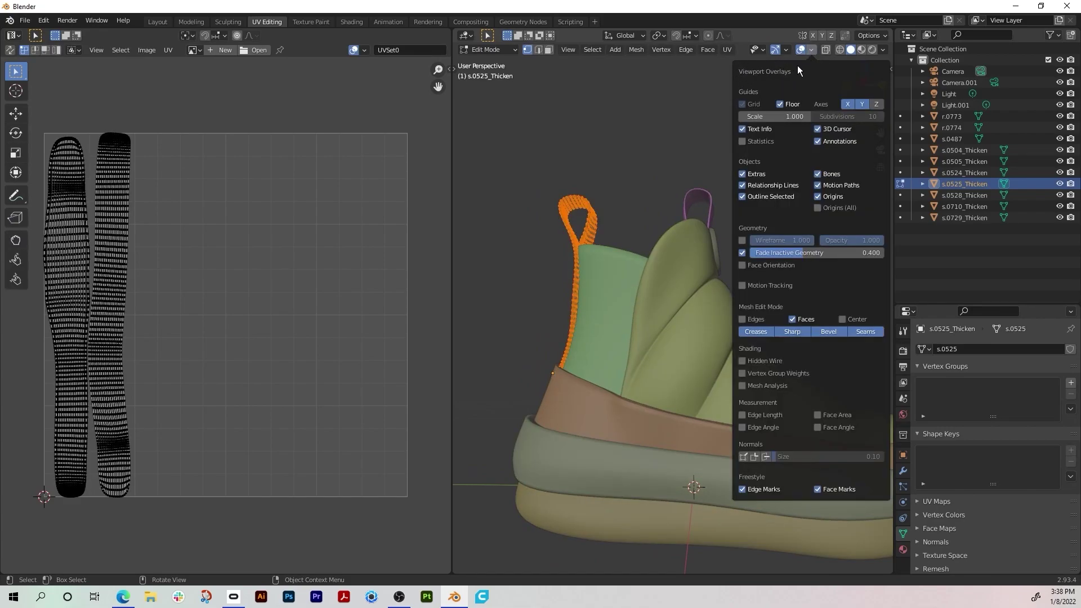
{"action": "left_click", "coordinate": [766, 458]}
{"action": "scroll", "coordinate": [539, 305], "scroll_direction": "up", "scroll_amount": 4}
{"action": "middle_click_drag", "start_coordinate": [557, 267], "coordinate": [591, 304]}
{"action": "middle_click_drag", "start_coordinate": [597, 253], "coordinate": [765, 315], "text": "shift"}
{"action": "mouse_move", "coordinate": [664, 225]}
{"action": "middle_mouse_down"}
{"action": "mouse_move", "coordinate": [698, 259]}
{"action": "mouse_move", "coordinate": [715, 378]}
{"action": "mouse_move", "coordinate": [851, 230]}
{"action": "mouse_move", "coordinate": [455, 178]}
{"action": "mouse_move", "coordinate": [678, 239]}
{"action": "middle_mouse_up"}
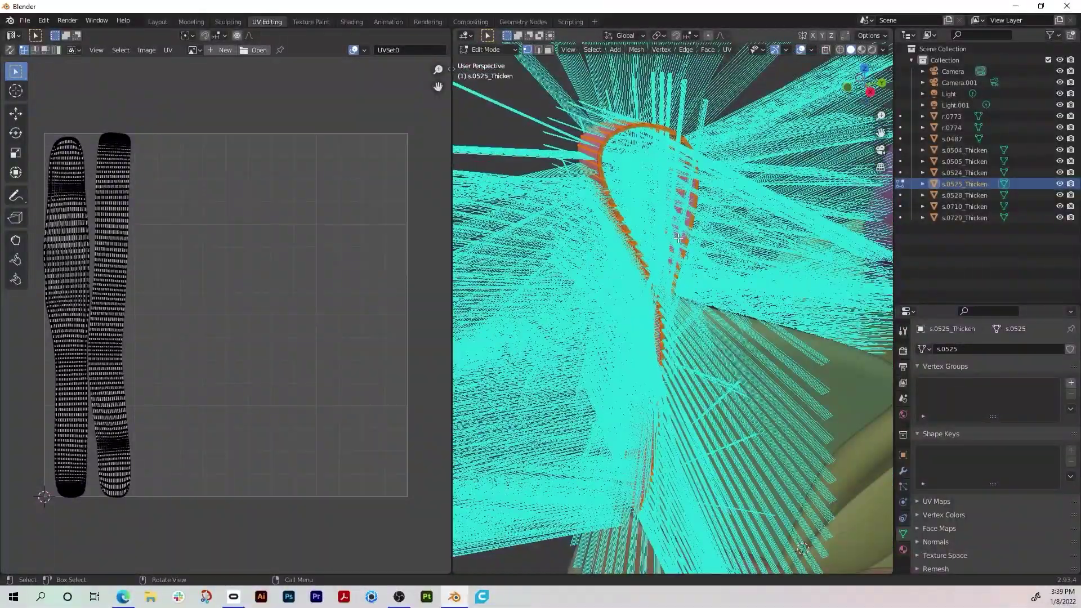
- Return the rear pull tab to Object Mode, look at the file export options without exporting, and deselect the tab
{"action": "key", "text": "Tab"}
{"action": "scroll", "coordinate": [773, 279], "scroll_direction": "down", "scroll_amount": 5}
{"action": "scroll", "coordinate": [739, 292], "scroll_direction": "up", "scroll_amount": 2}
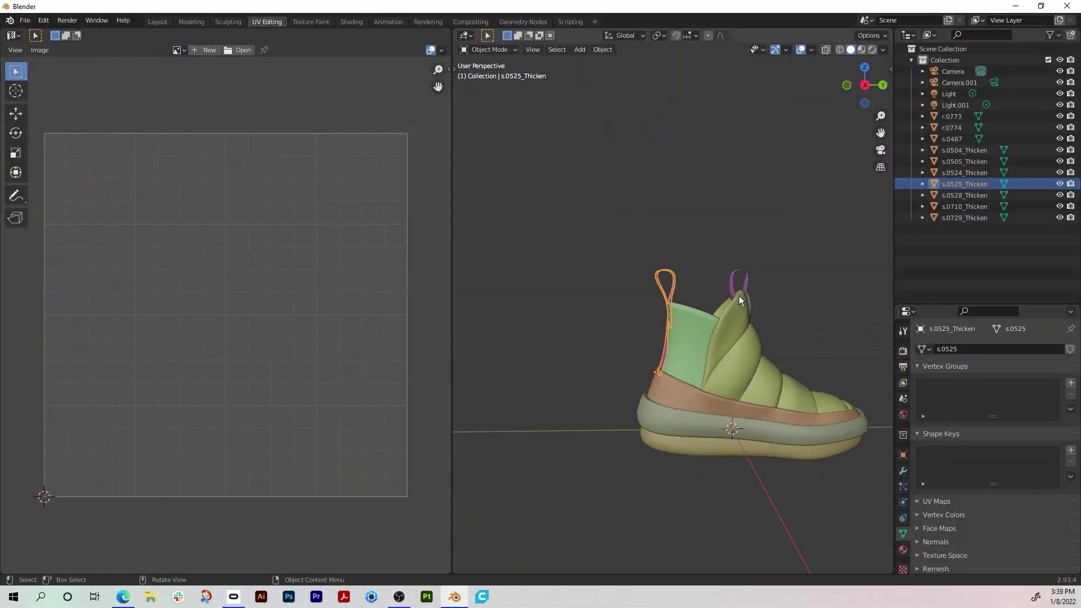
{"action": "middle_click_drag", "start_coordinate": [764, 360], "coordinate": [714, 341], "text": "shift"}
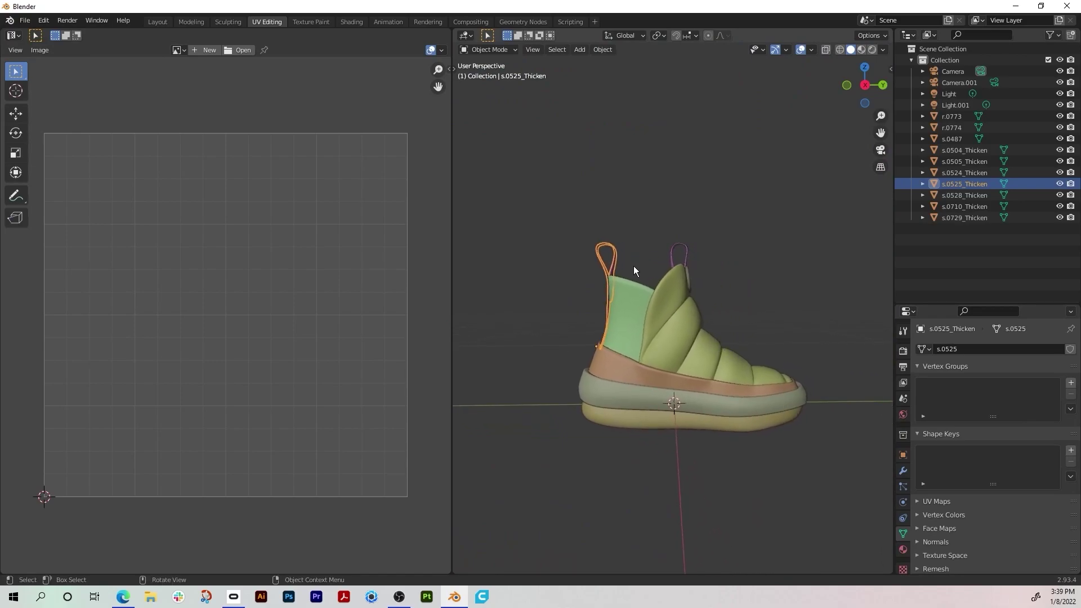
{"action": "left_click", "coordinate": [26, 22]}
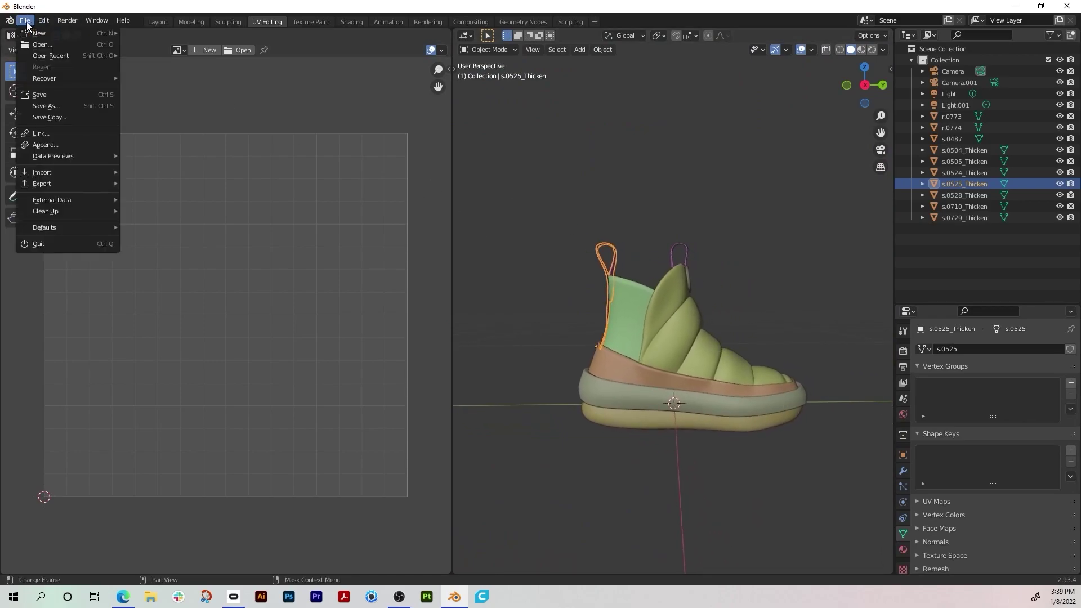
{"action": "mouse_move", "coordinate": [56, 182]}
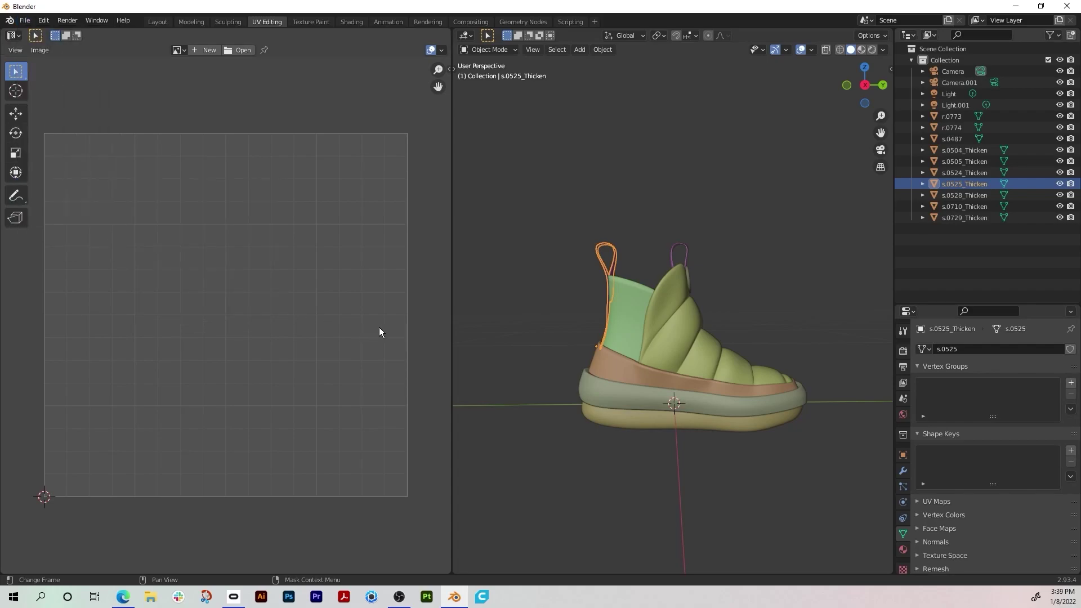
{"action": "left_click", "coordinate": [741, 229]}
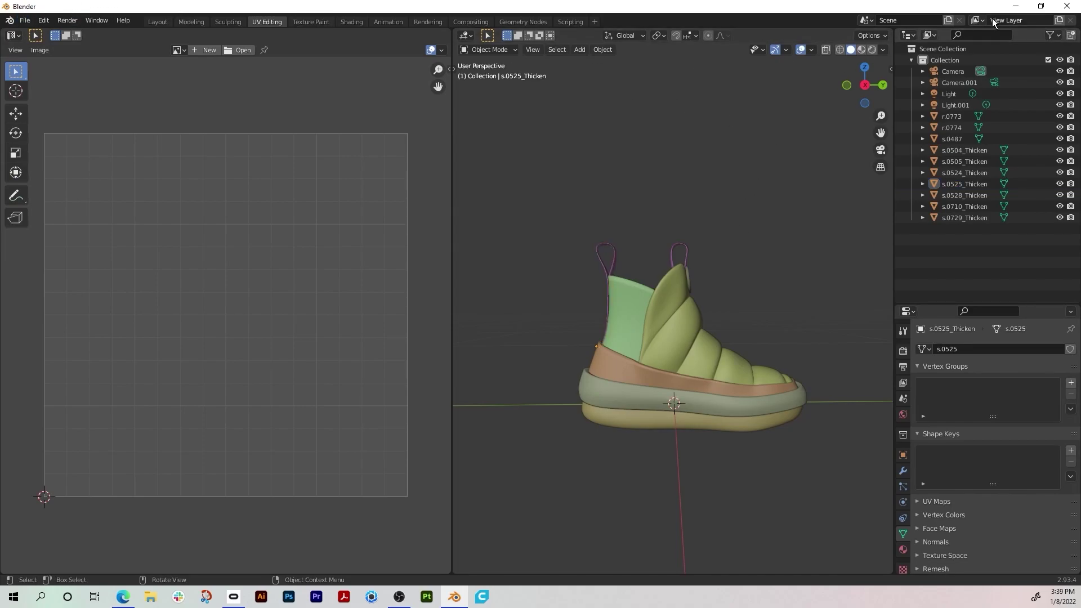
- Minimize Blender, launch Substance 3D Painter and dismiss its welcome window
{"action": "left_click", "coordinate": [1016, 6]}
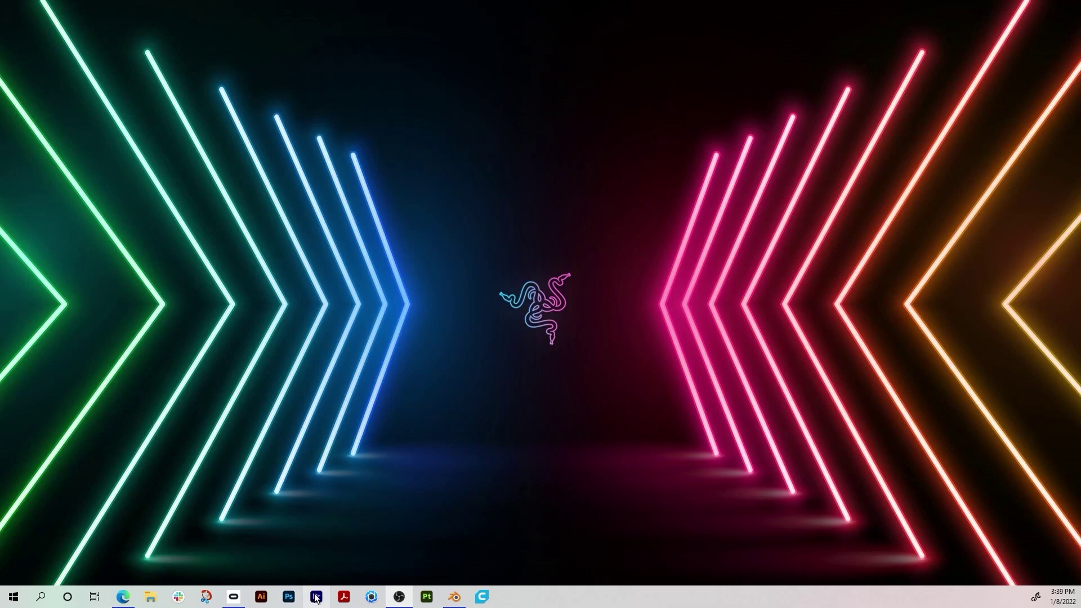
{"action": "left_click", "coordinate": [420, 594]}
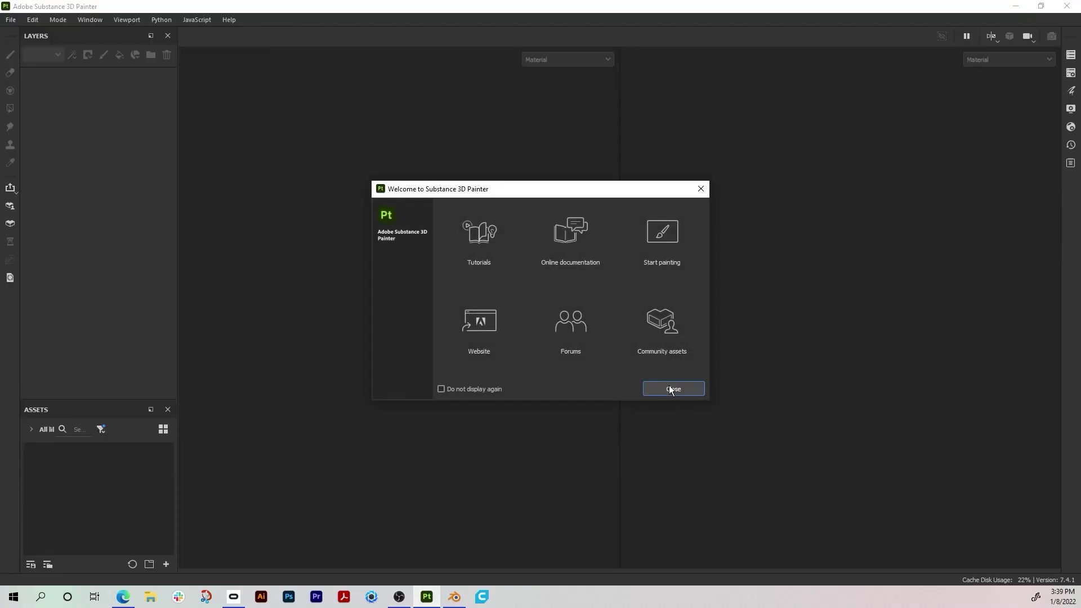
{"action": "left_click", "coordinate": [670, 390]}
- Create a new project from Puff Boot_UNWRAPPED.fbx using the ASM - PBR Metallic Roughness template with UV Tile workflow at 1024 resolution
{"action": "left_click", "coordinate": [10, 19]}
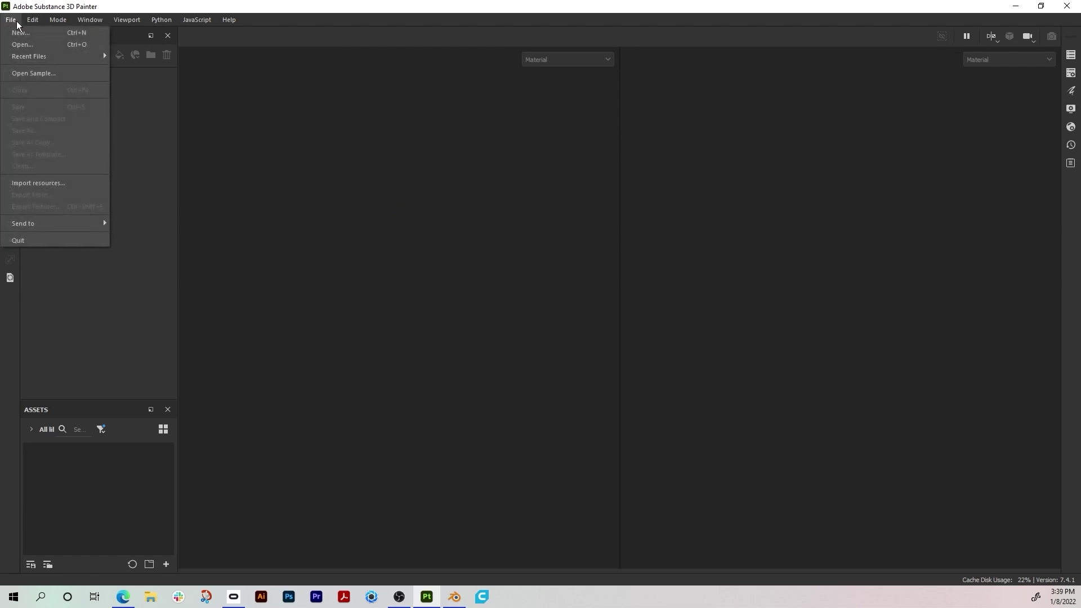
{"action": "left_click", "coordinate": [19, 33]}
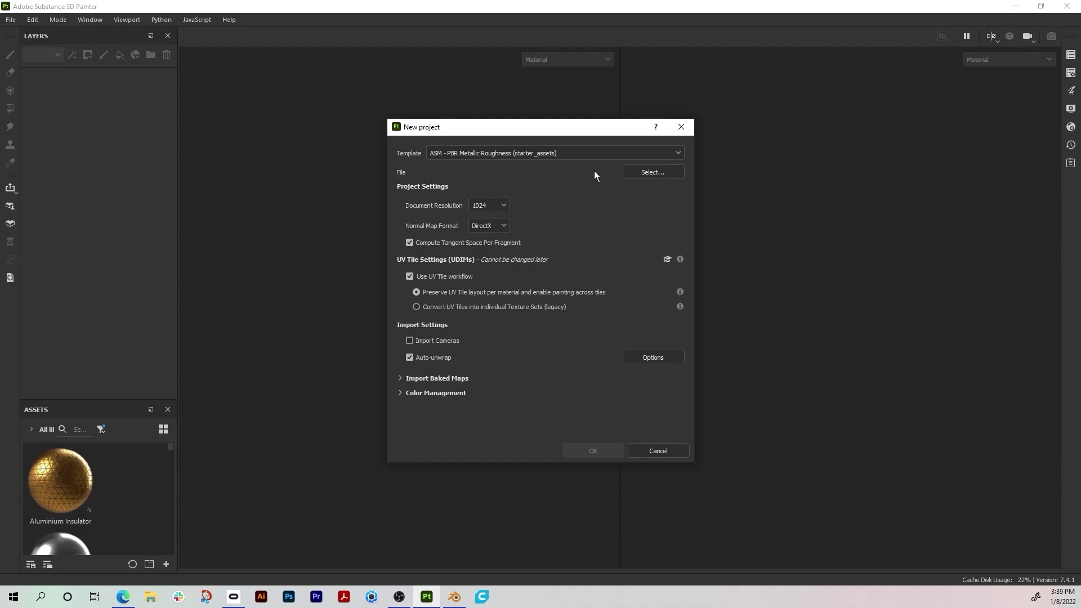
{"action": "left_click", "coordinate": [643, 170]}
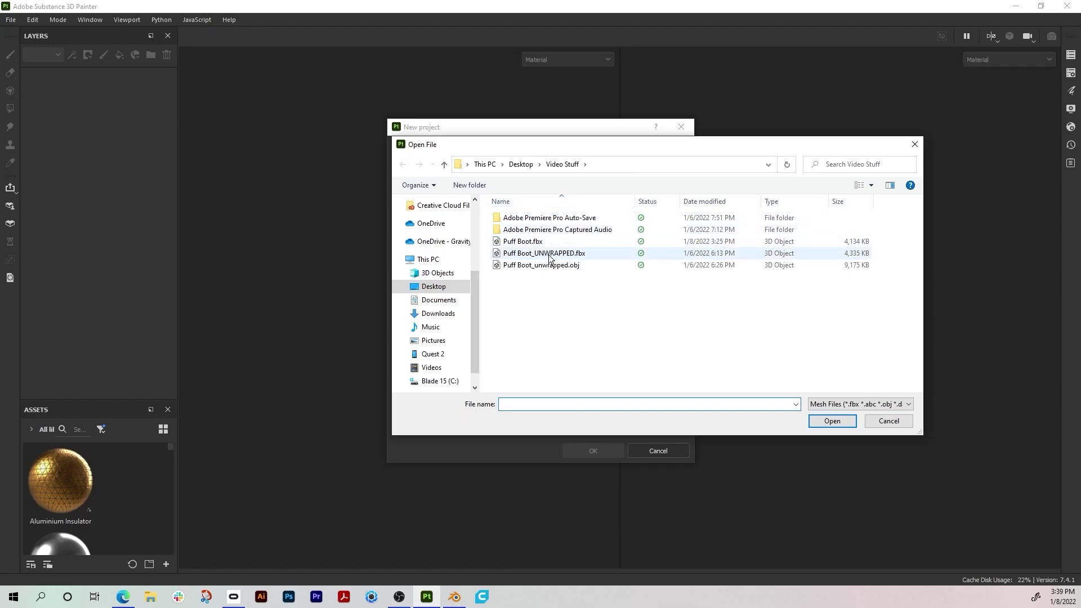
{"action": "left_click", "coordinate": [569, 258]}
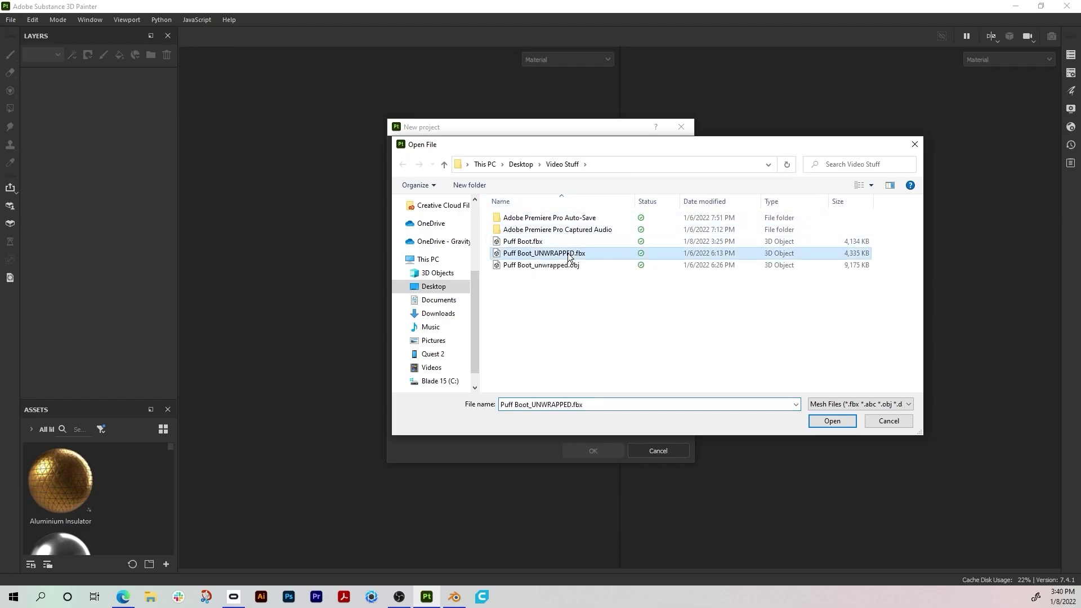
{"action": "left_click", "coordinate": [828, 423]}
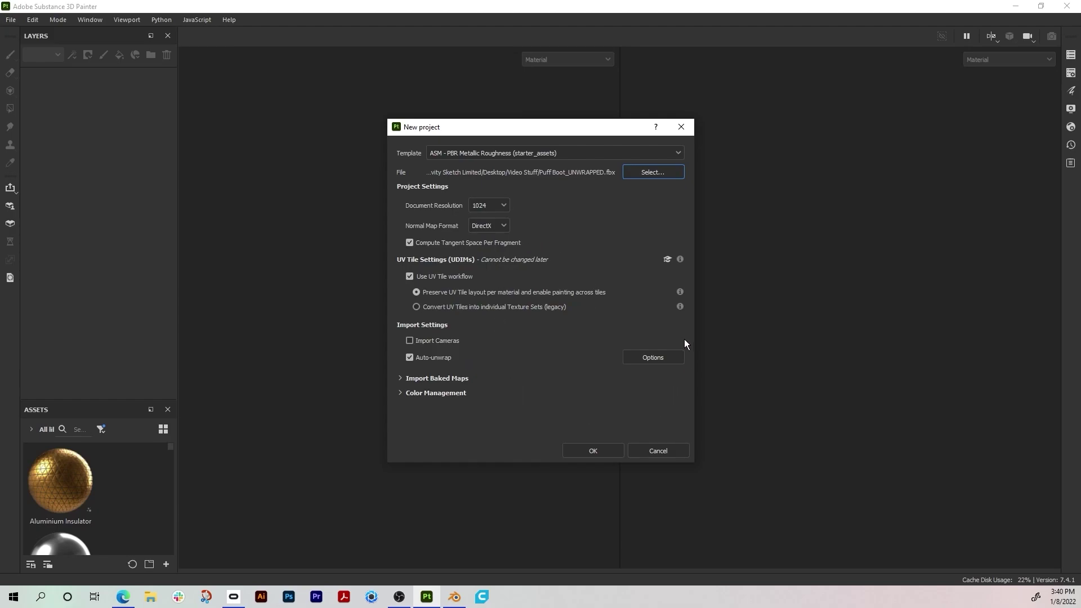
{"action": "left_click", "coordinate": [582, 451]}
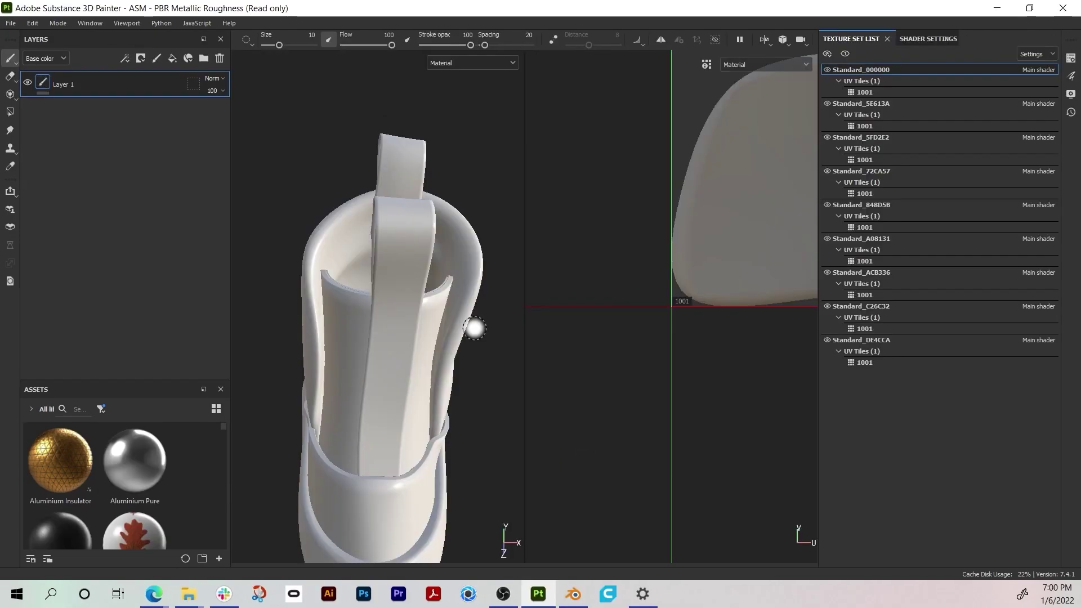
- Widen the 3D viewport and inspect the imported boot from the side and at a front angle
{"action": "left_click_drag", "start_coordinate": [458, 364], "coordinate": [357, 340], "text": "alt"}
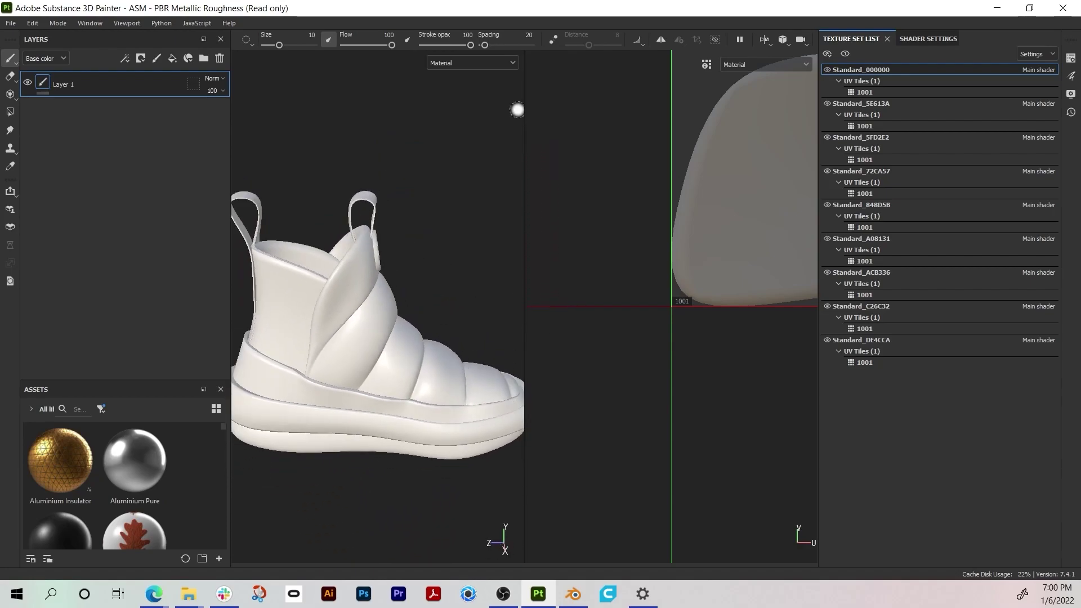
{"action": "left_click_drag", "start_coordinate": [525, 106], "coordinate": [718, 112]}
{"action": "left_click_drag", "start_coordinate": [560, 386], "coordinate": [562, 321], "text": "alt"}
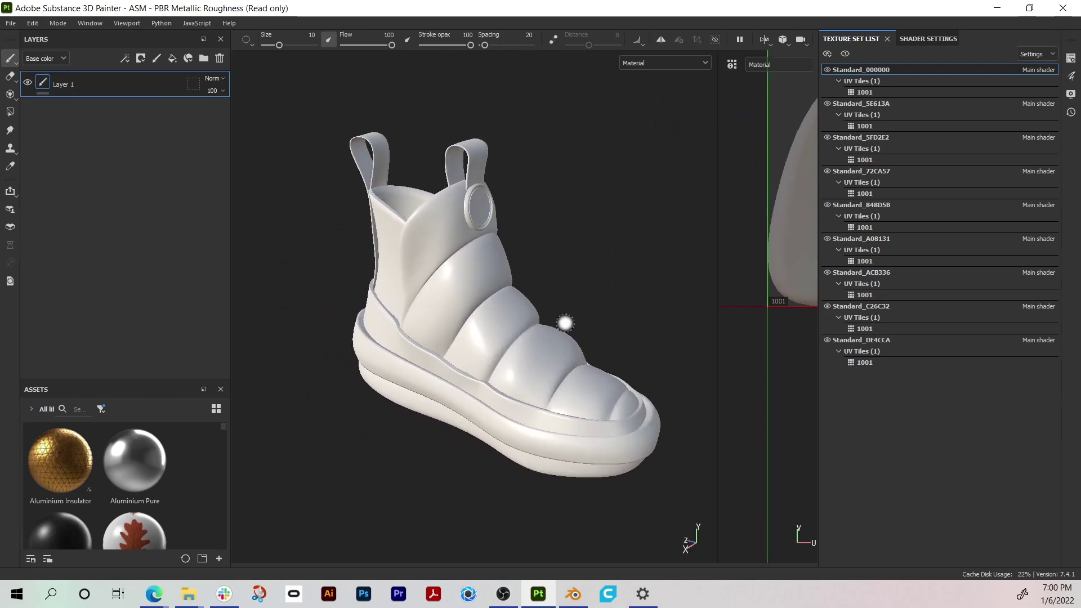
{"action": "scroll", "coordinate": [583, 319], "scroll_direction": "up", "scroll_amount": 3}
- Hide and reshow the padded upper to identify its texture set, and select Standard_ACB336
{"action": "left_click", "coordinate": [827, 272]}
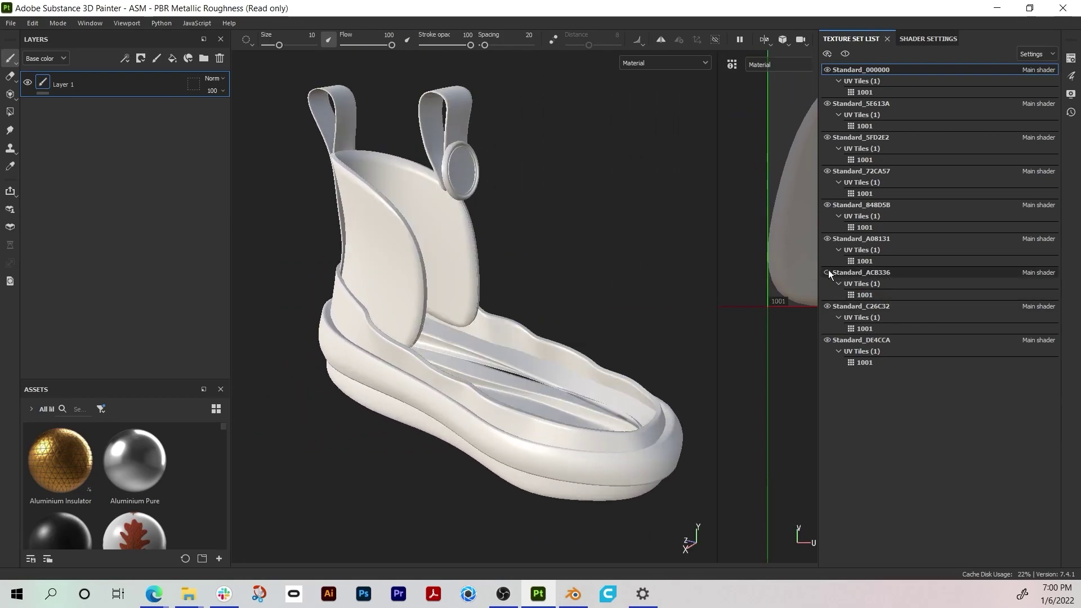
{"action": "left_click", "coordinate": [827, 272]}
{"action": "left_click", "coordinate": [874, 275]}
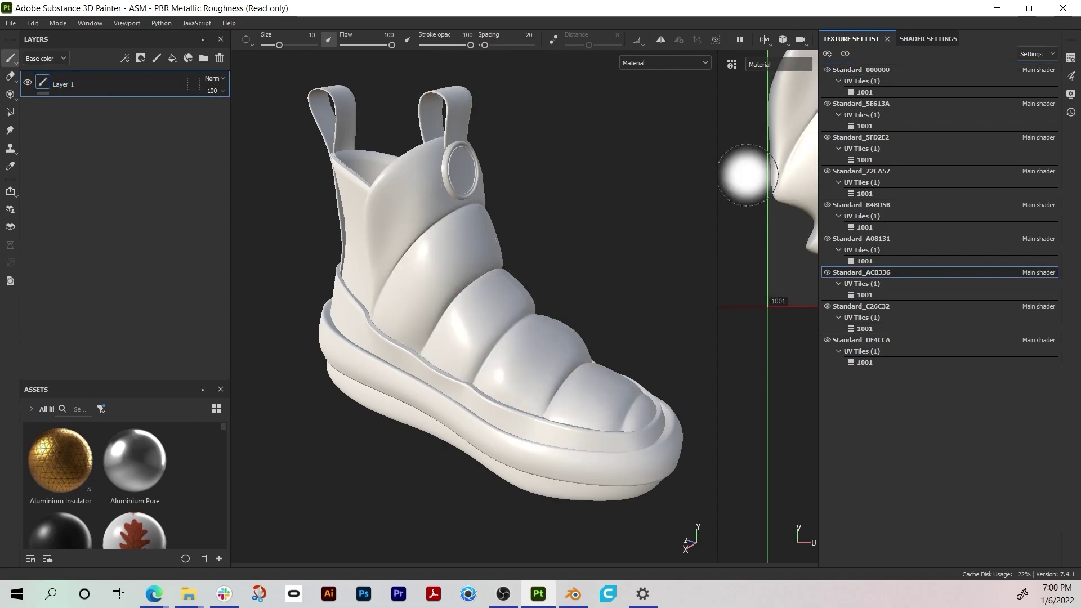
- Set the brush's base color to red E10D0D and paint a zigzag stroke down the boot's padded upper
{"action": "right_click", "coordinate": [762, 149]}
{"action": "scroll", "coordinate": [810, 234], "scroll_direction": "down", "scroll_amount": 6}
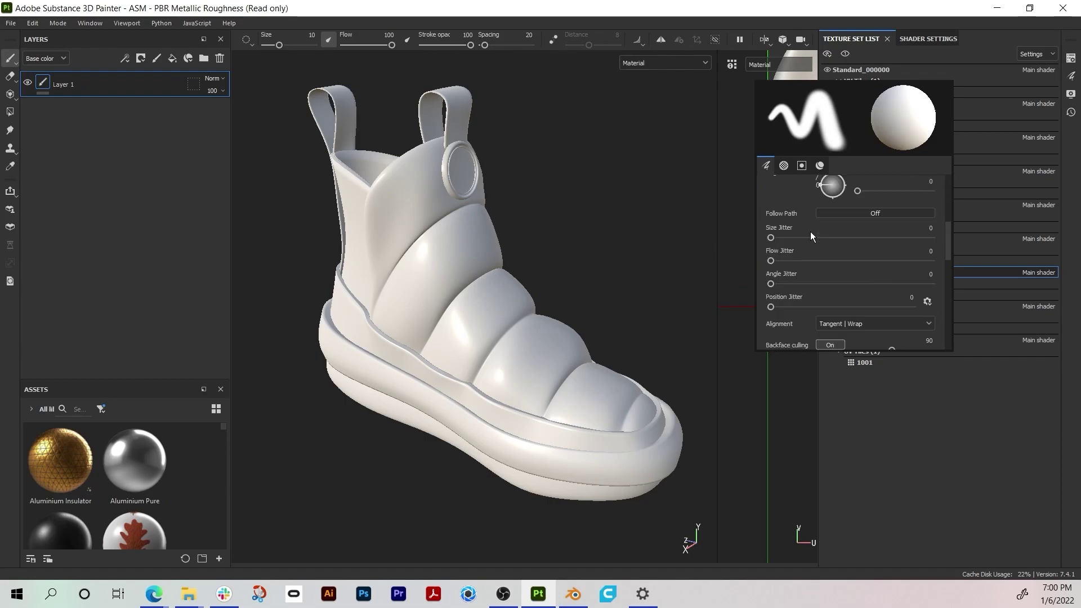
{"action": "scroll", "coordinate": [810, 235], "scroll_direction": "down", "scroll_amount": 3}
{"action": "scroll", "coordinate": [811, 235], "scroll_direction": "up", "scroll_amount": 2}
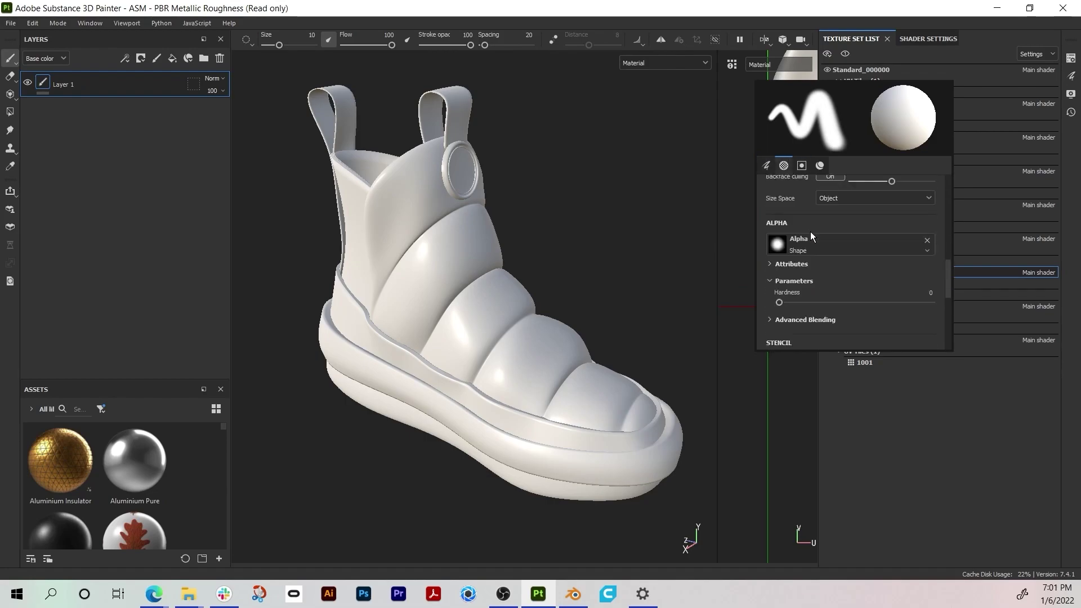
{"action": "left_click", "coordinate": [766, 166]}
{"action": "scroll", "coordinate": [858, 236], "scroll_direction": "down", "scroll_amount": 15}
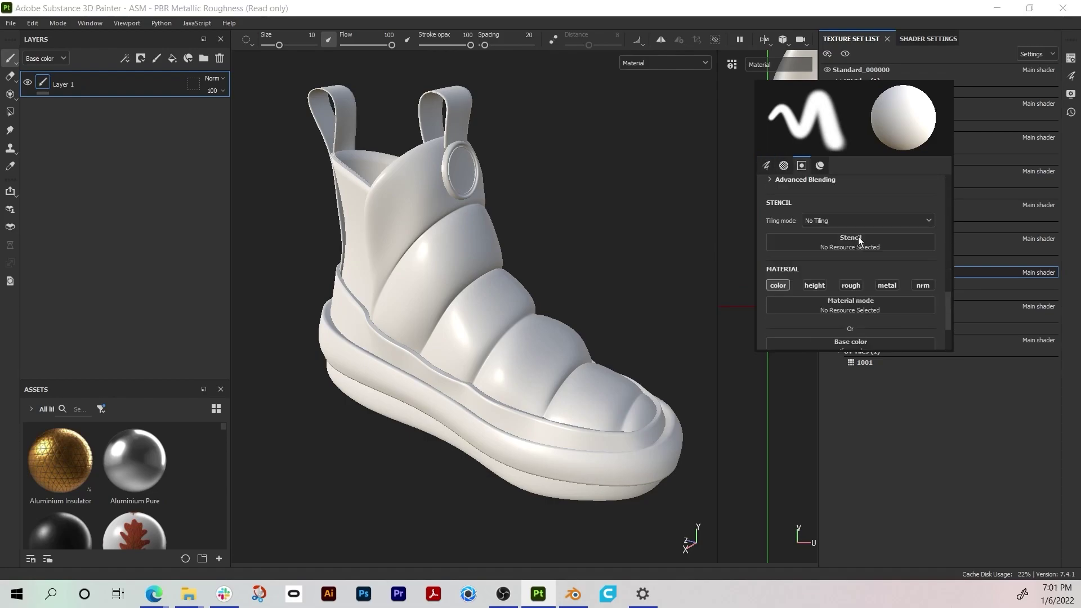
{"action": "left_click", "coordinate": [818, 278]}
{"action": "left_click", "coordinate": [944, 299]}
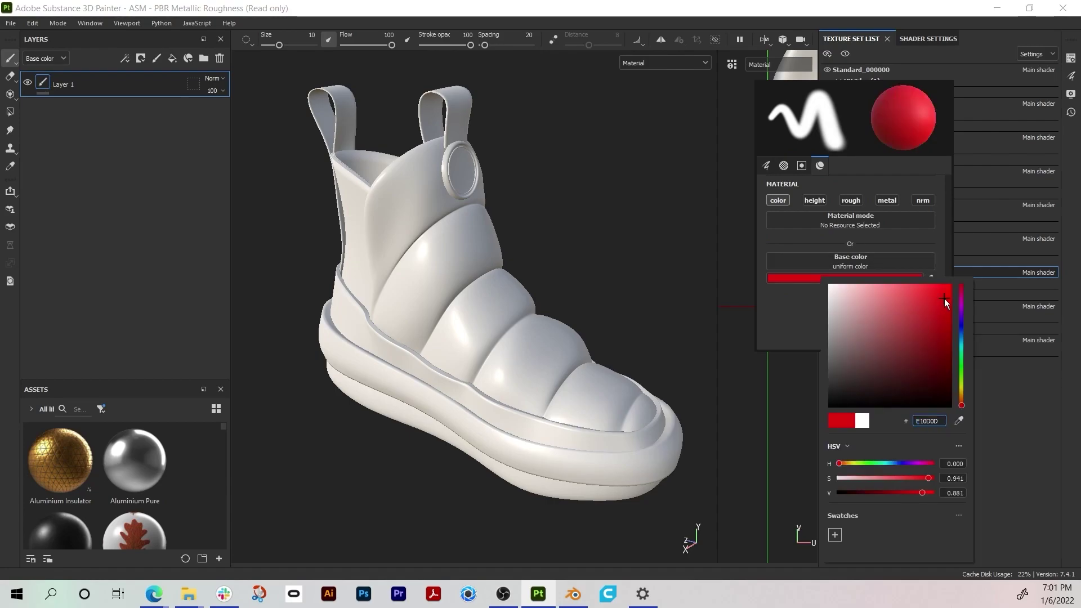
{"action": "mouse_move", "coordinate": [424, 271]}
{"action": "left_mouse_down"}
{"action": "mouse_move", "coordinate": [489, 302]}
{"action": "mouse_move", "coordinate": [598, 405]}
{"action": "left_mouse_up"}
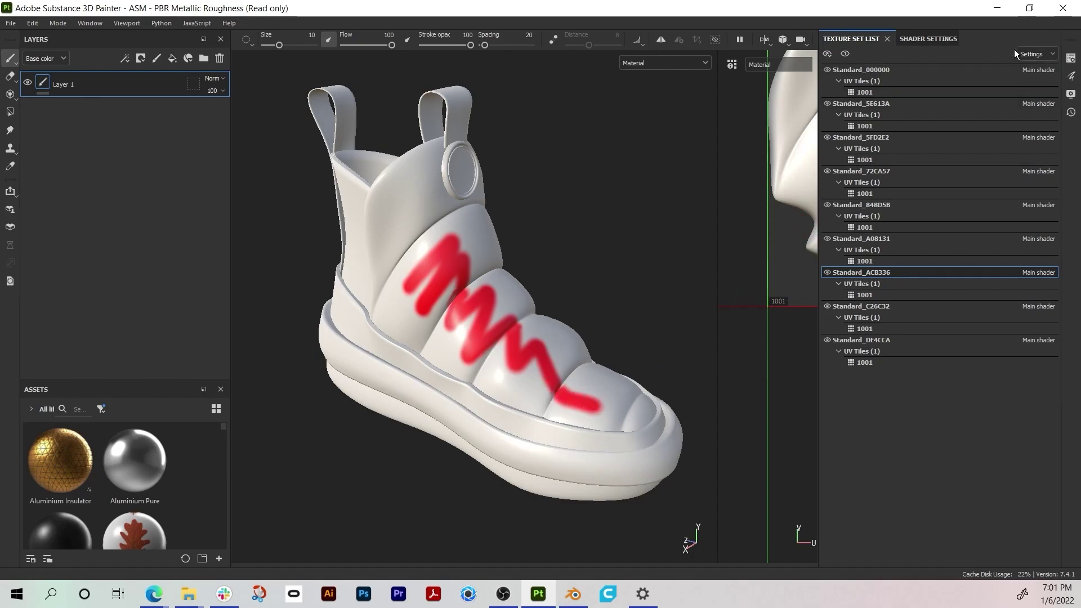
{"action": "left_click", "coordinate": [1005, 8]}
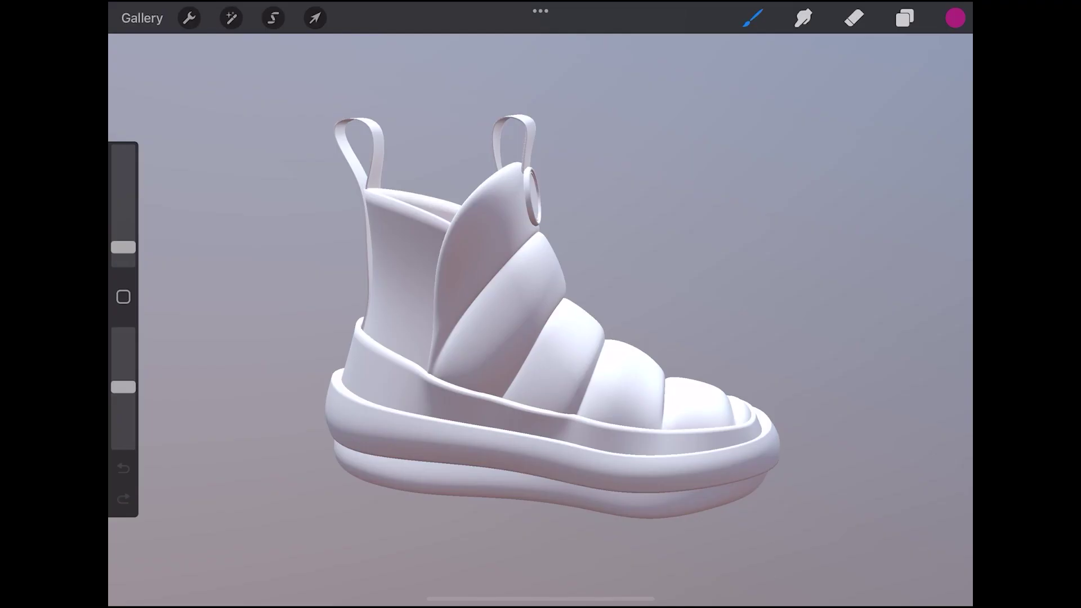
- In Procreate, check the Base Layer under Standard ACB336 and brush magenta strokes on the side of the padded upper
{"action": "left_click", "coordinate": [904, 18]}
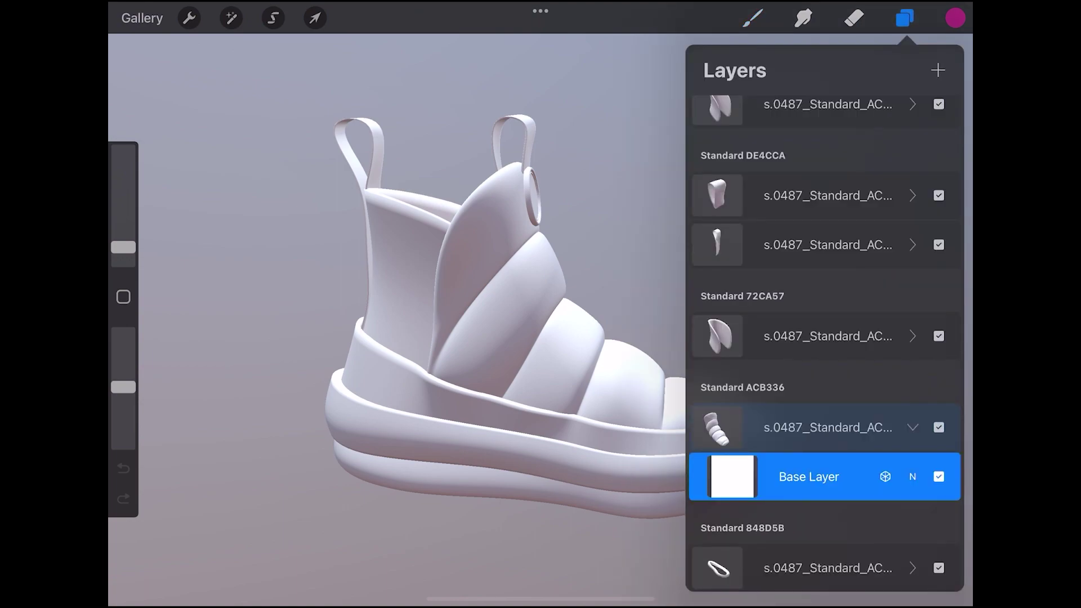
{"action": "left_click", "coordinate": [904, 18]}
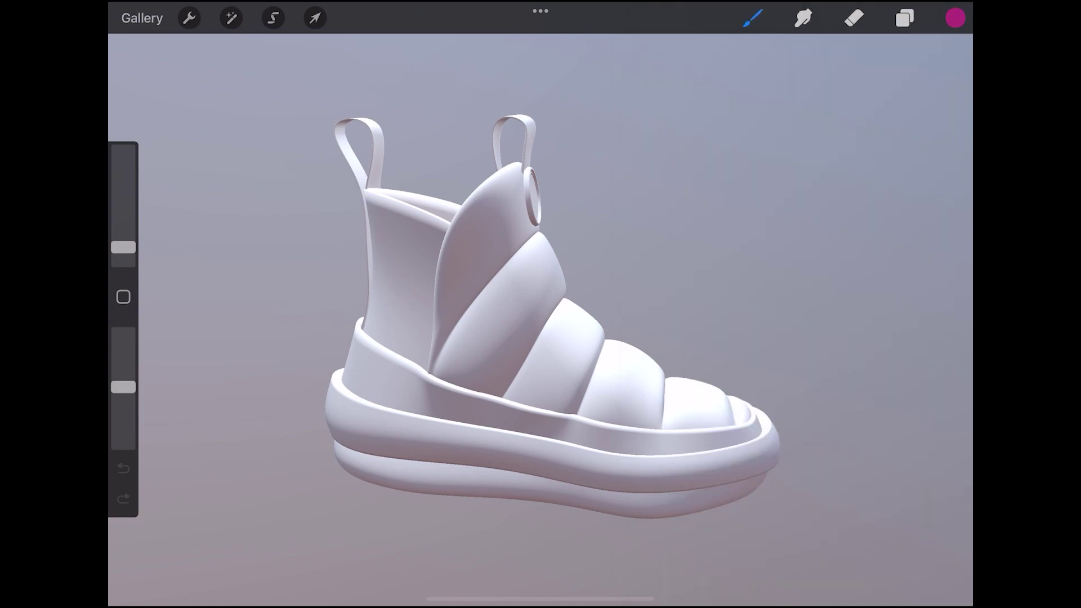
{"action": "left_click_drag", "start_coordinate": [488, 308], "coordinate": [455, 366]}
{"action": "mouse_move", "coordinate": [542, 267]}
{"action": "left_mouse_down"}
{"action": "mouse_move", "coordinate": [463, 367]}
{"action": "mouse_move", "coordinate": [472, 383]}
{"action": "left_mouse_up"}
{"action": "mouse_move", "coordinate": [544, 287]}
{"action": "left_mouse_down"}
{"action": "mouse_move", "coordinate": [485, 370]}
{"action": "mouse_move", "coordinate": [510, 371]}
{"action": "left_mouse_up"}
- Brush magenta hatching across the front of the upper padded segments, around and below the round badge
{"action": "middle_click_drag", "start_coordinate": [597, 315], "coordinate": [467, 374]}
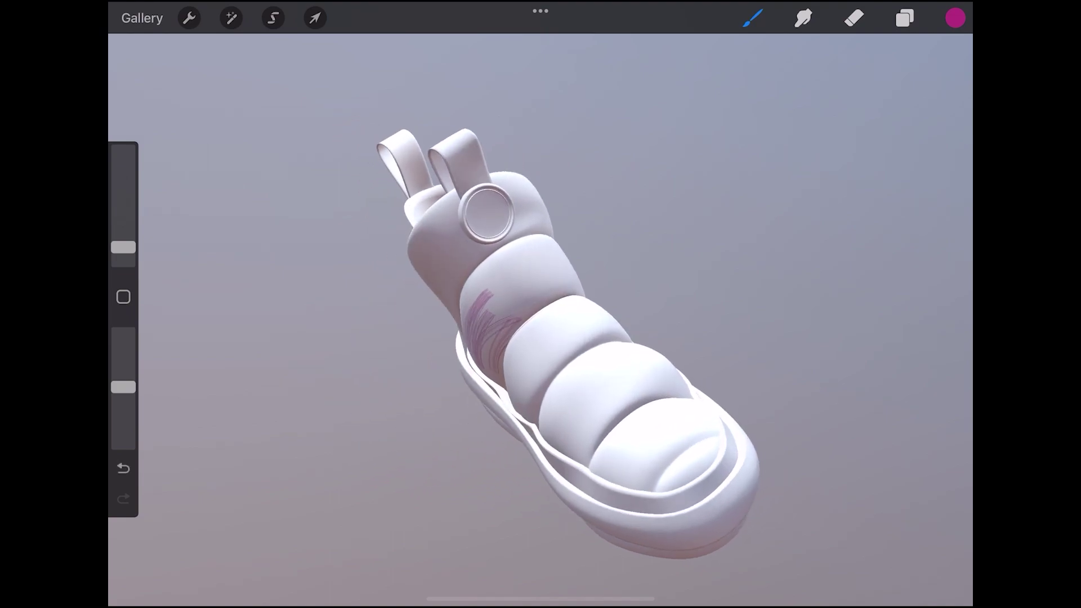
{"action": "scroll", "coordinate": [510, 234], "scroll_direction": "up", "scroll_amount": 5}
{"action": "mouse_move", "coordinate": [333, 189]}
{"action": "left_mouse_down"}
{"action": "mouse_move", "coordinate": [389, 295]}
{"action": "mouse_move", "coordinate": [414, 259]}
{"action": "mouse_move", "coordinate": [450, 329]}
{"action": "left_mouse_up"}
{"action": "mouse_move", "coordinate": [580, 189]}
{"action": "left_mouse_down"}
{"action": "mouse_move", "coordinate": [529, 236]}
{"action": "mouse_move", "coordinate": [450, 360]}
{"action": "mouse_move", "coordinate": [625, 316]}
{"action": "mouse_move", "coordinate": [563, 416]}
{"action": "mouse_move", "coordinate": [631, 394]}
{"action": "left_mouse_up"}
{"action": "mouse_move", "coordinate": [549, 496]}
{"action": "left_mouse_down"}
{"action": "mouse_move", "coordinate": [636, 405]}
{"action": "mouse_move", "coordinate": [676, 406]}
{"action": "mouse_move", "coordinate": [647, 524]}
{"action": "mouse_move", "coordinate": [656, 526]}
{"action": "left_mouse_up"}
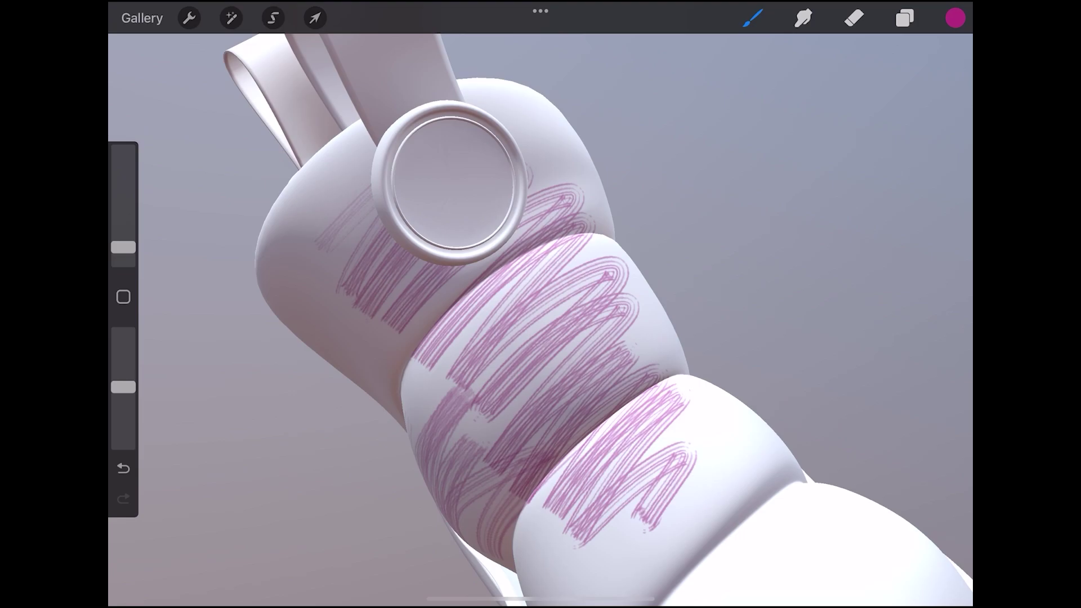